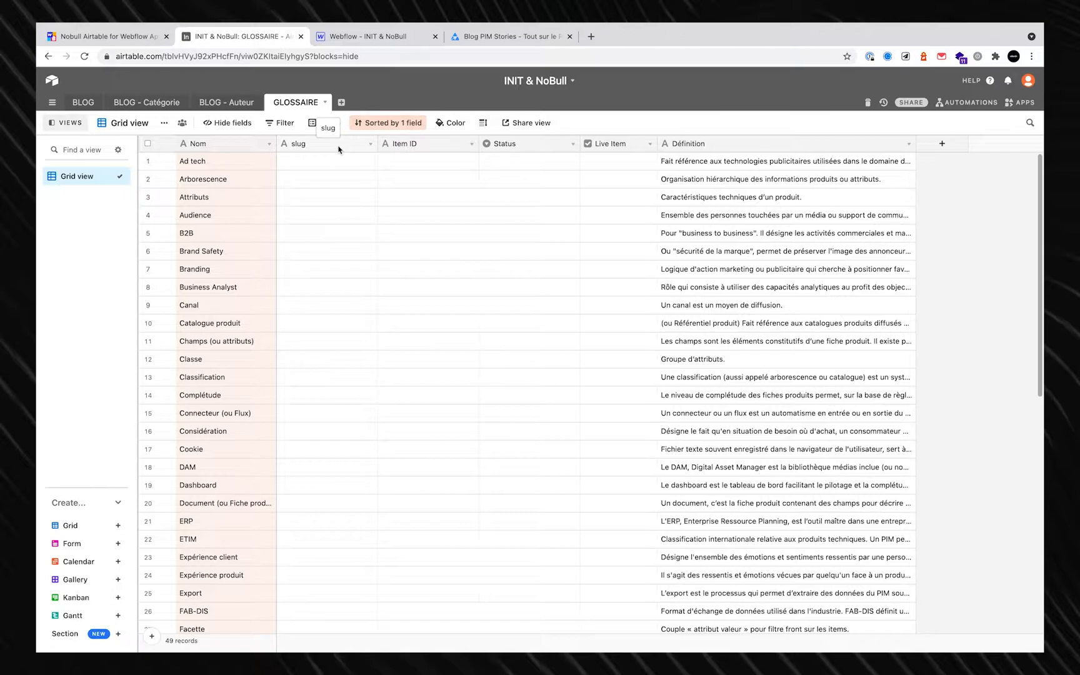
Switch to Webflow and examine the settings and fields of the Glossaires CMS collection.
click(392, 41)
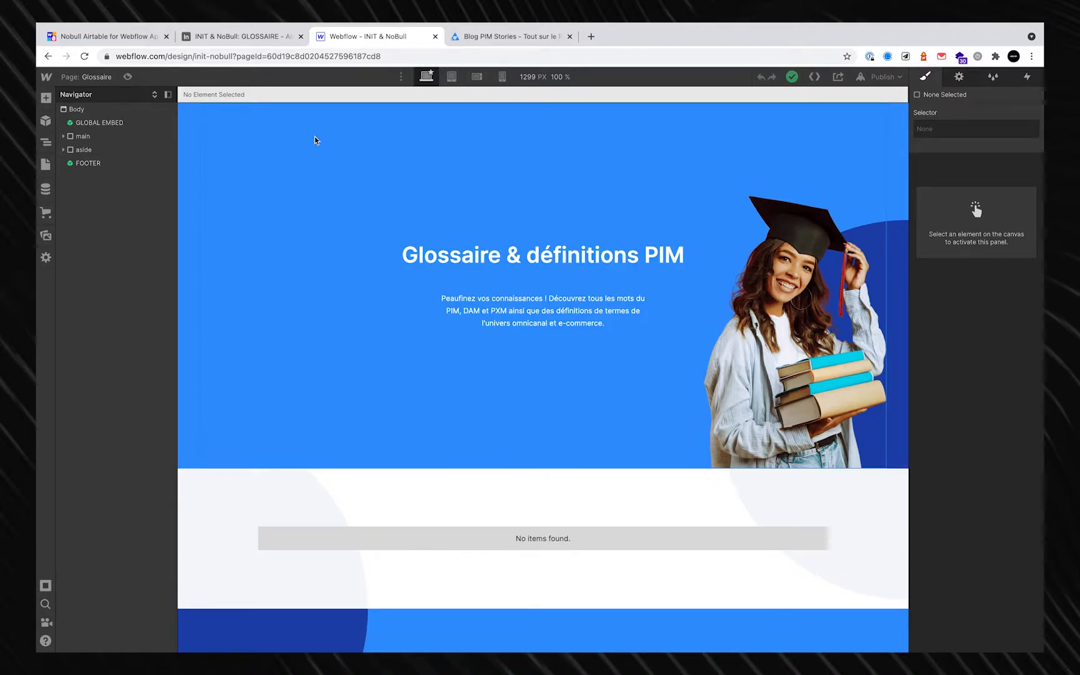
click(46, 189)
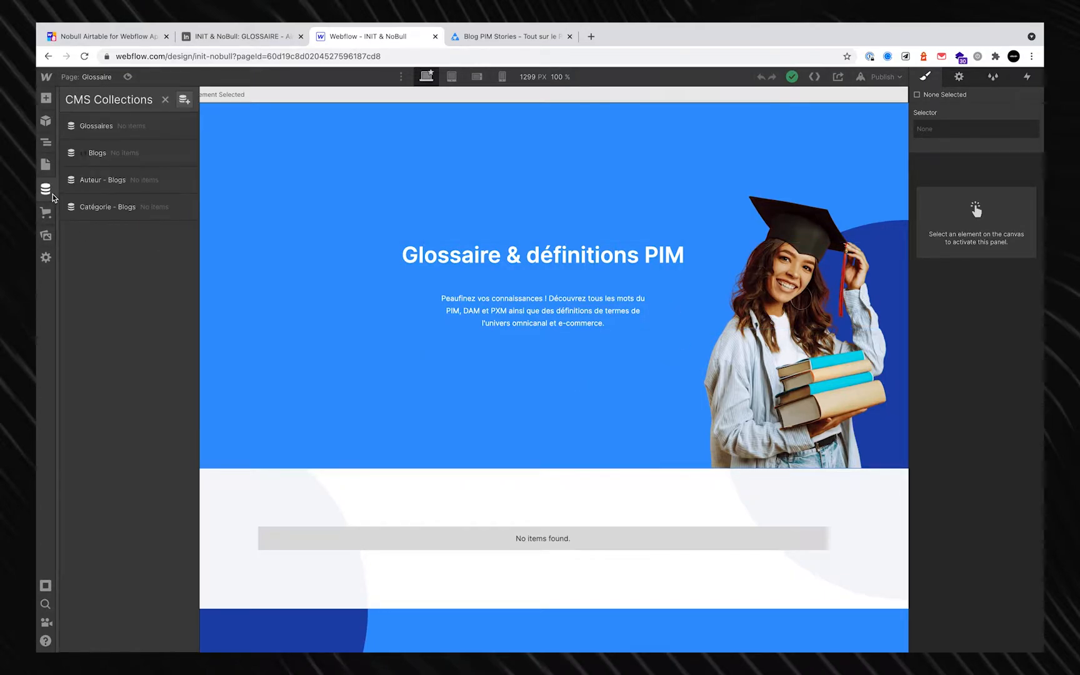
click(160, 127)
click(187, 128)
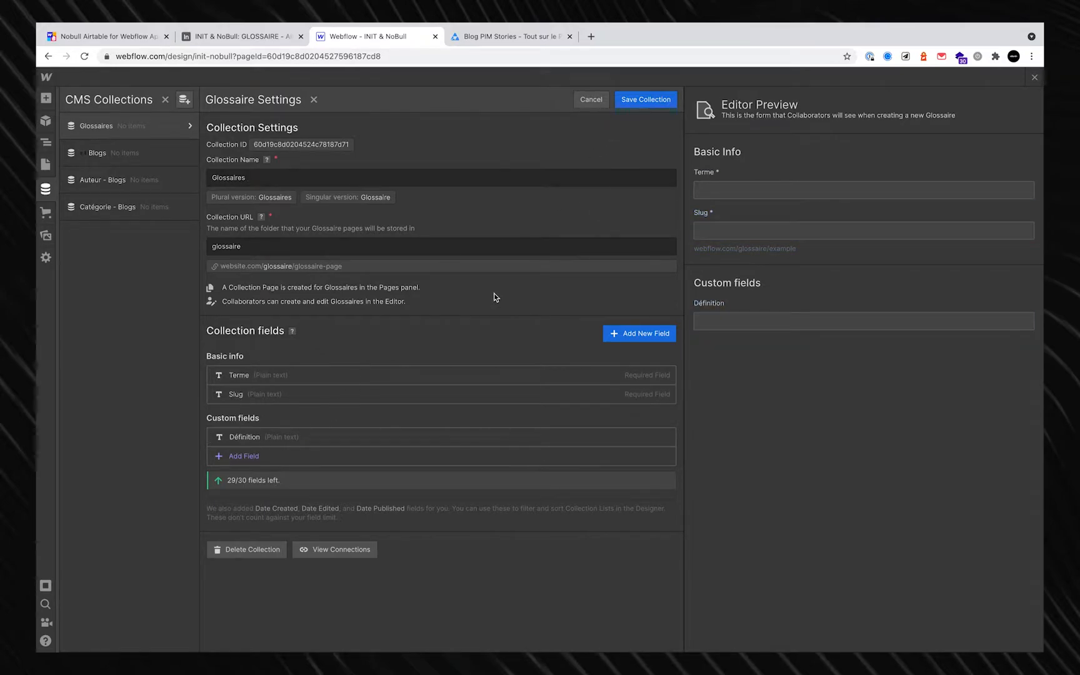
click(635, 99)
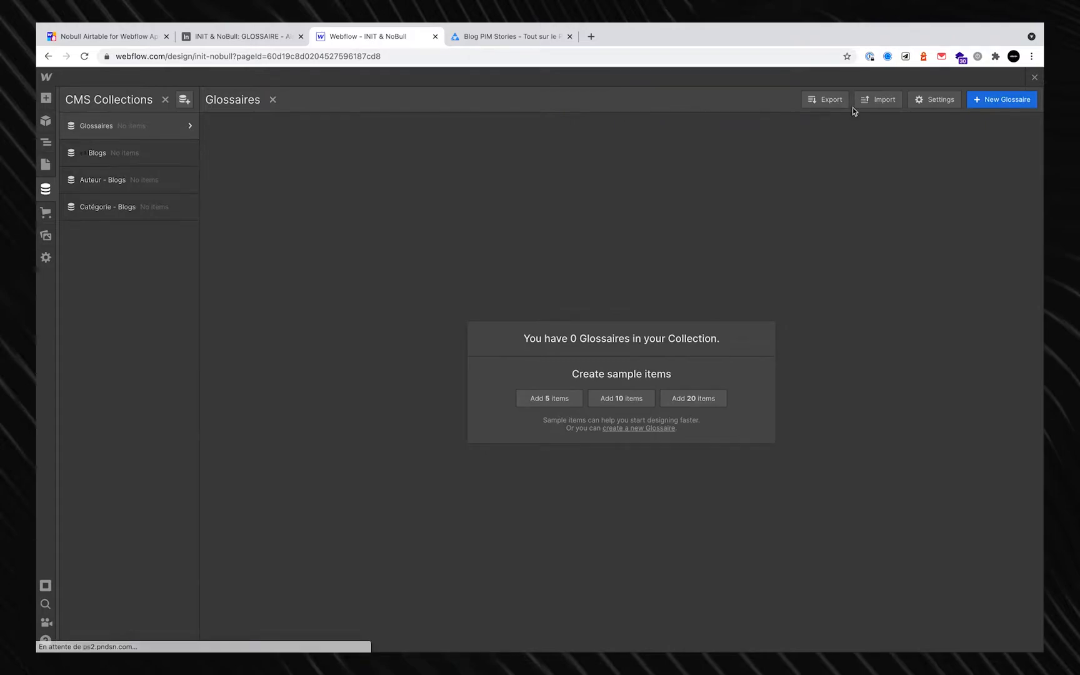
Create a Glossaires item with Terme "test" and Définition "test-definition", and open the item's details.
click(1000, 100)
text(test)
key(Tab)
key(Tab)
text(test-definition)
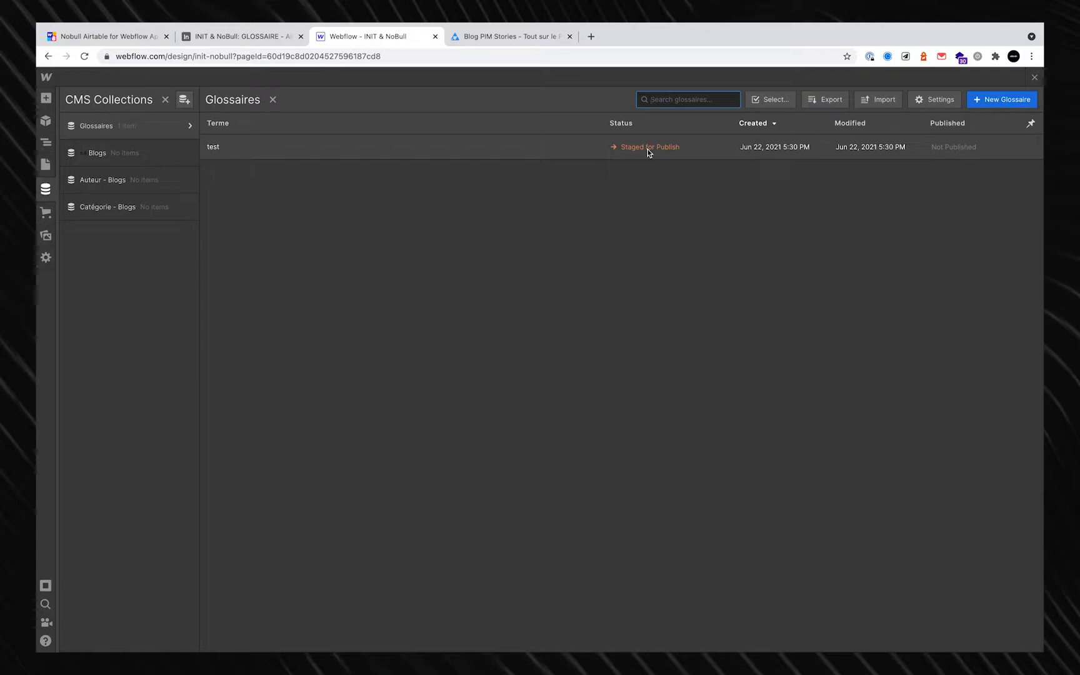
click(423, 146)
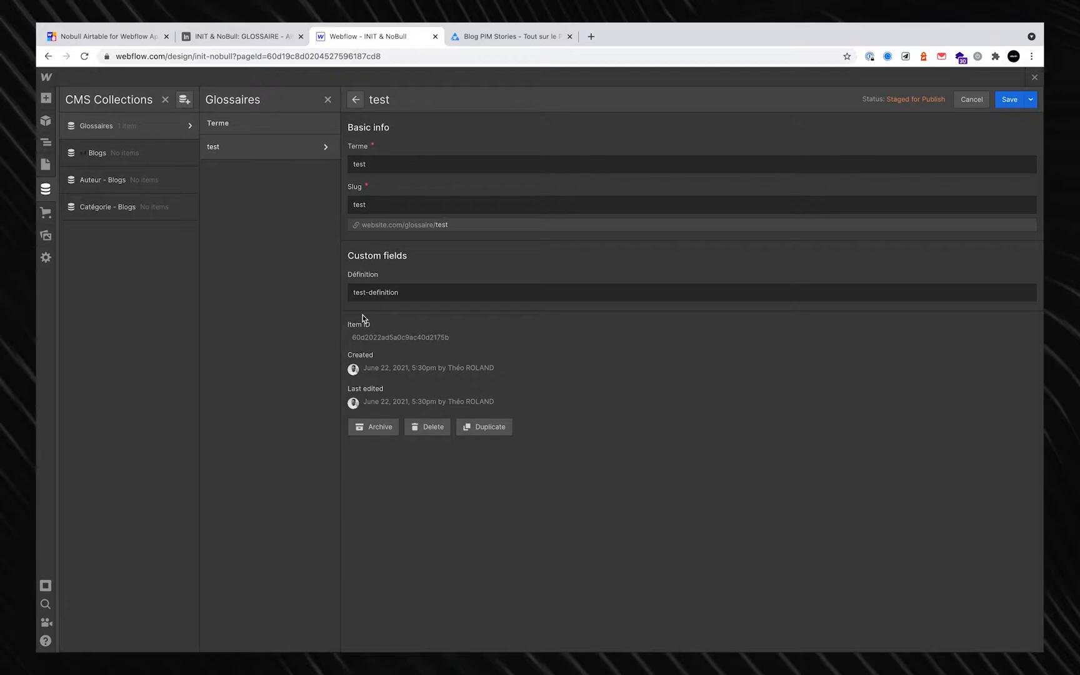
Switch to Airtable and examine the Status options and Live Item checkbox of the Ad tech record.
click(275, 39)
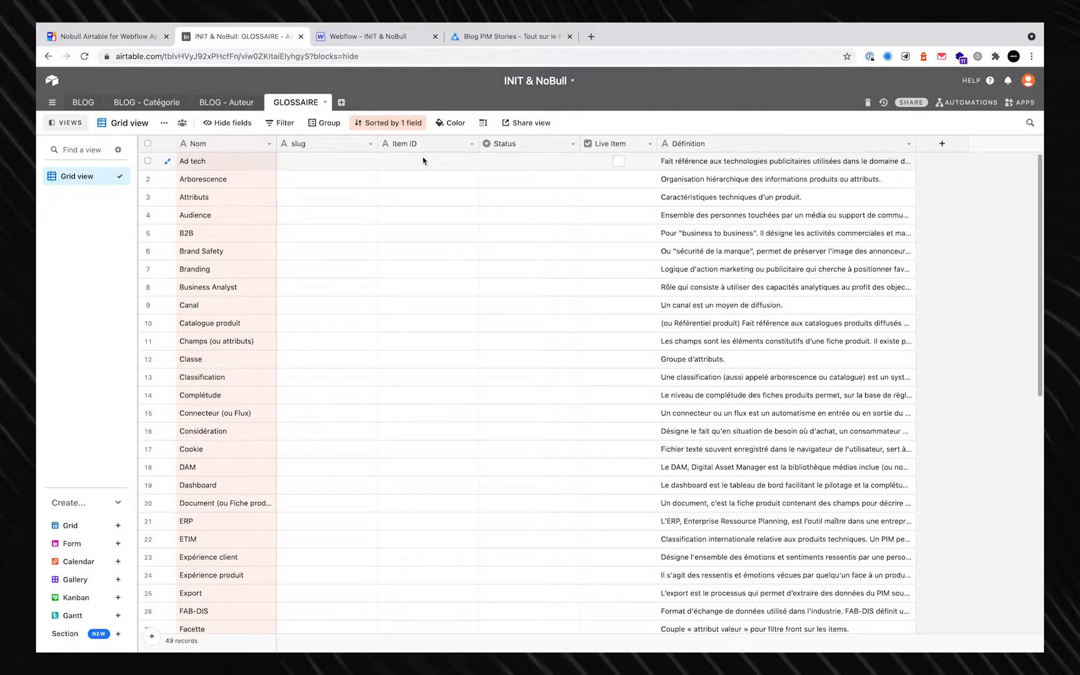
click(548, 164)
click(544, 166)
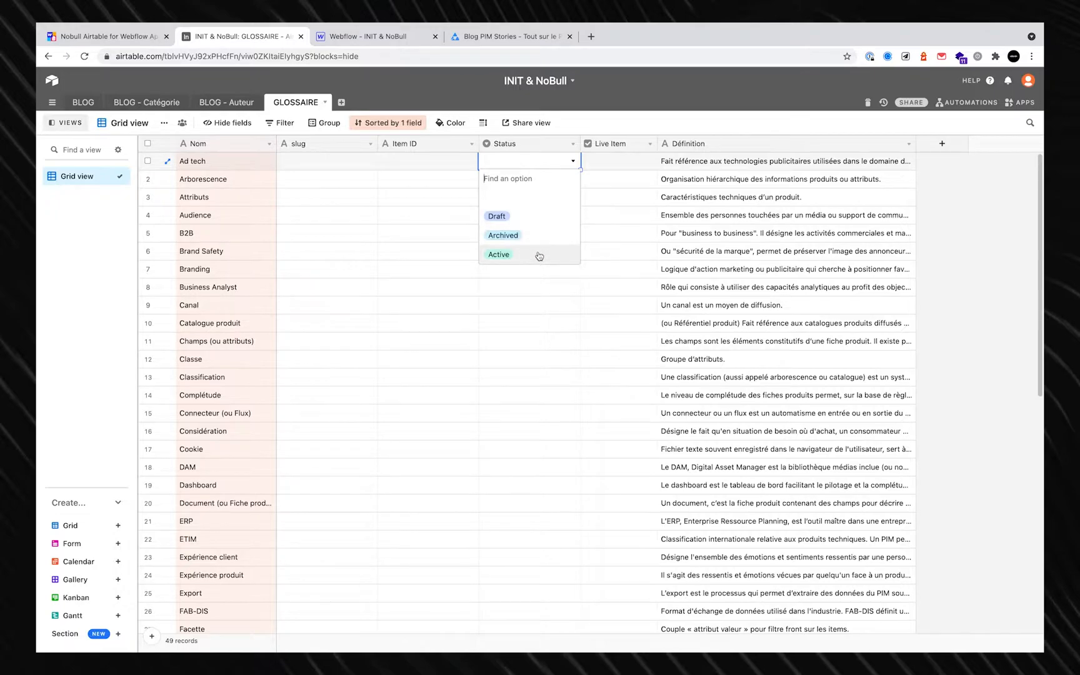
click(632, 165)
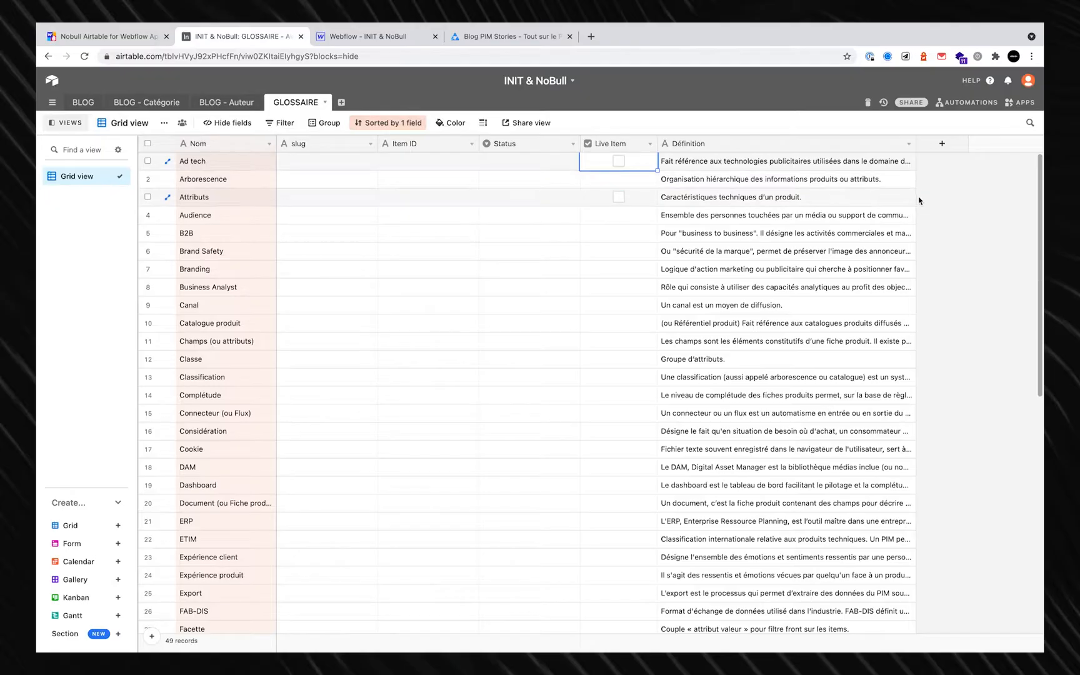
Find the Nobull Airtable app in the marketplace by searching for "nobull" and add it to the base.
click(1028, 104)
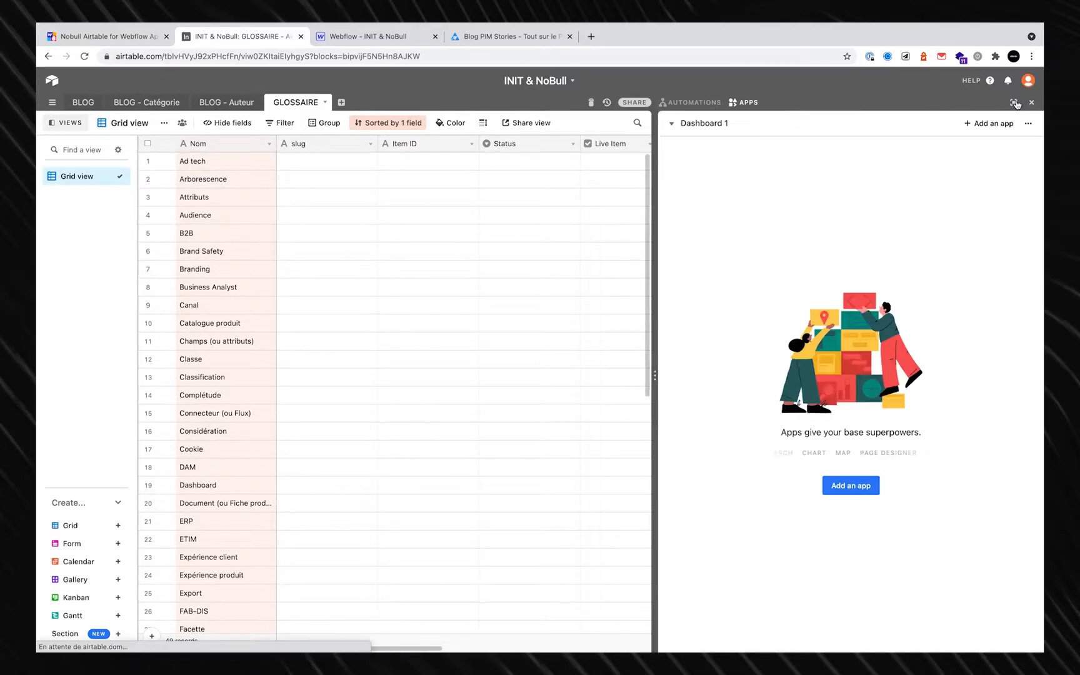
click(865, 485)
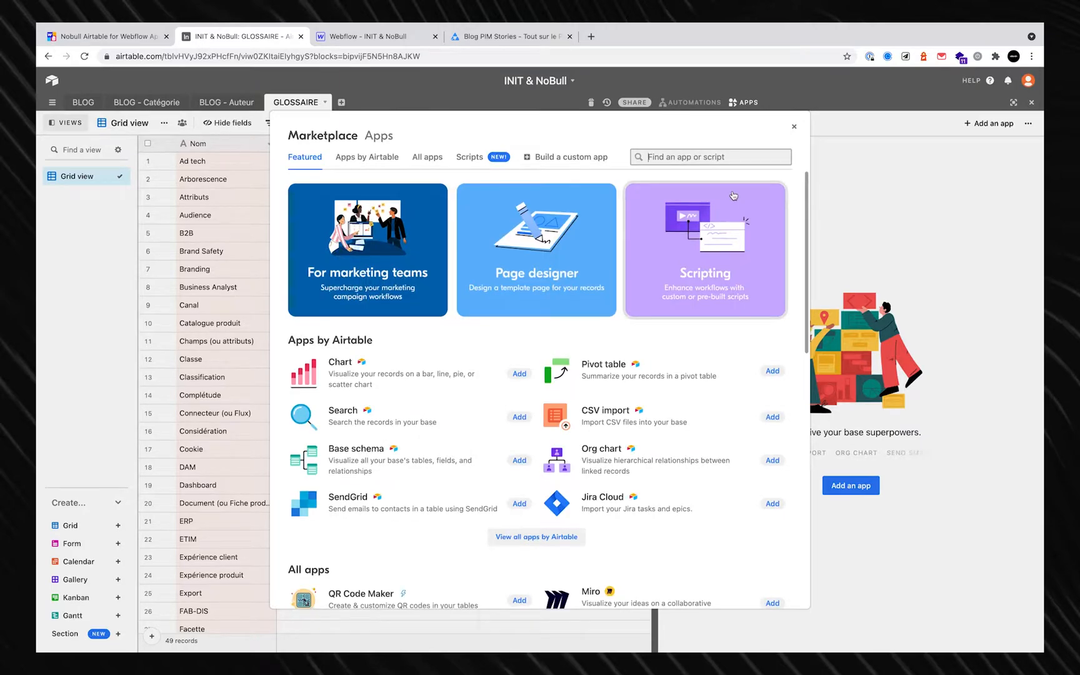
text(nobull)
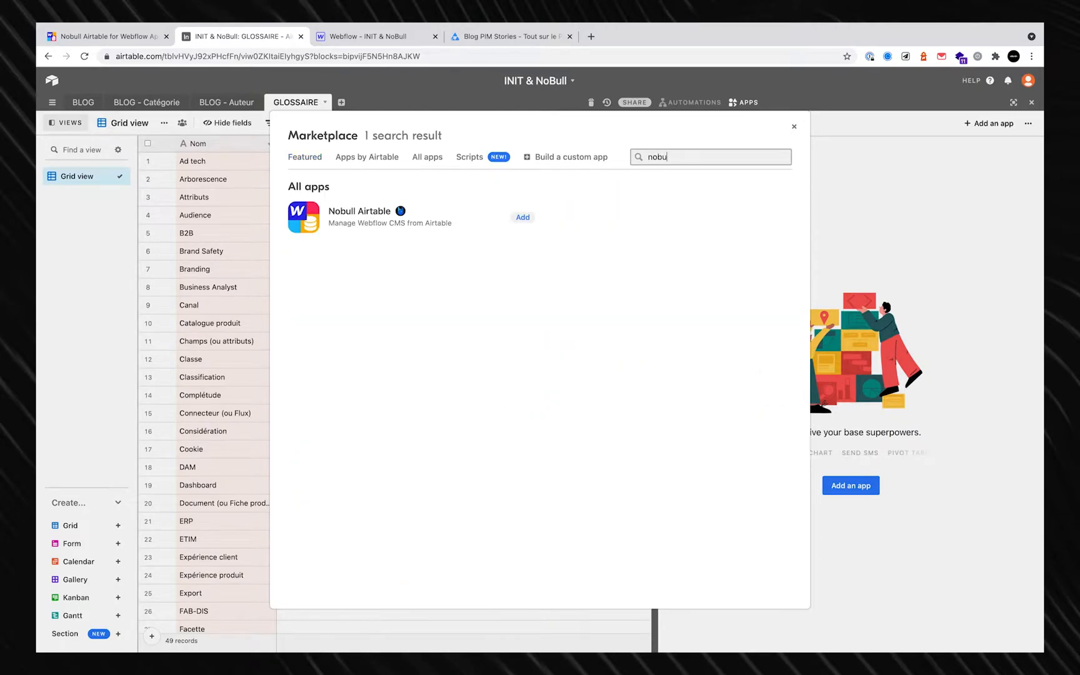
click(523, 219)
click(638, 435)
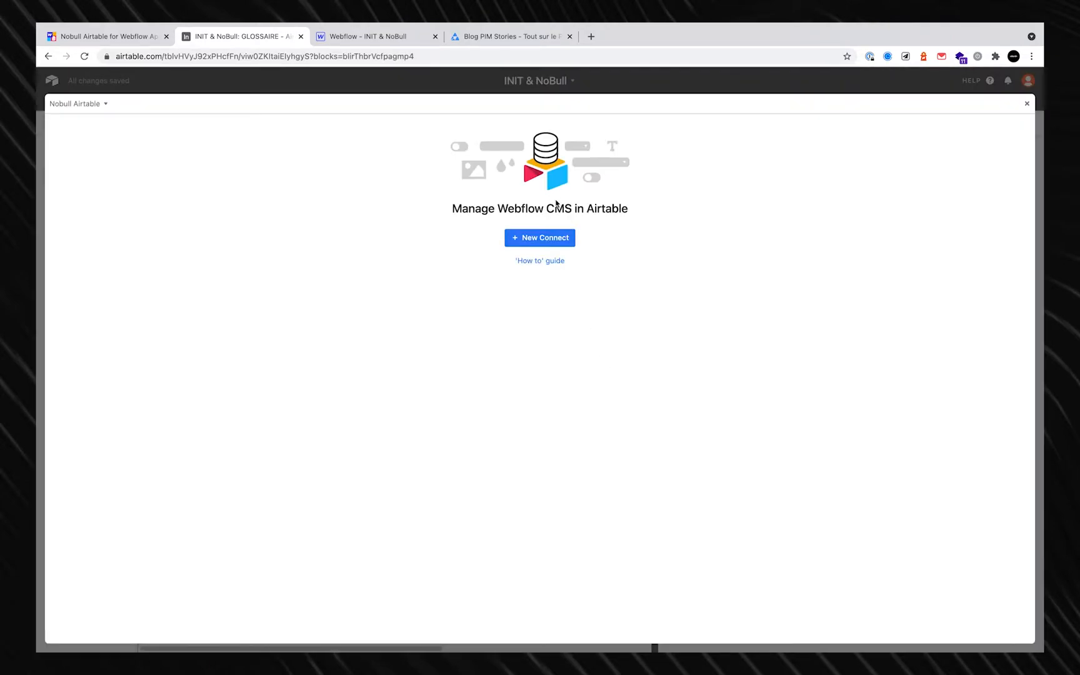
Start a new connect and generate a Webflow API key, authorizing access only to the INIT & NoBull site.
click(540, 237)
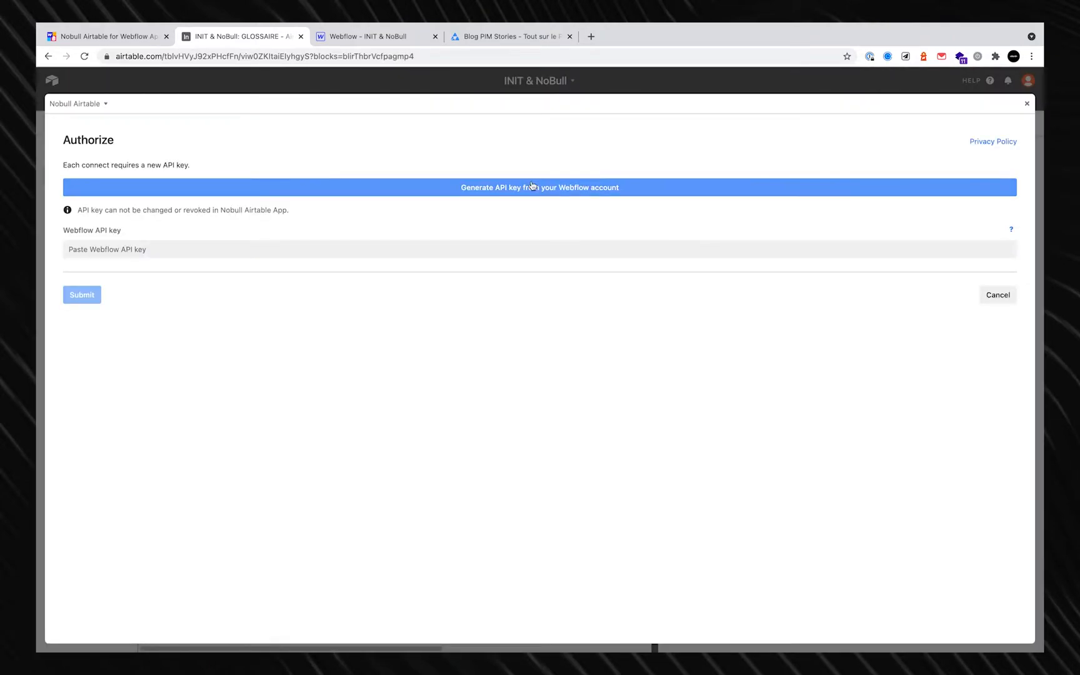
click(531, 185)
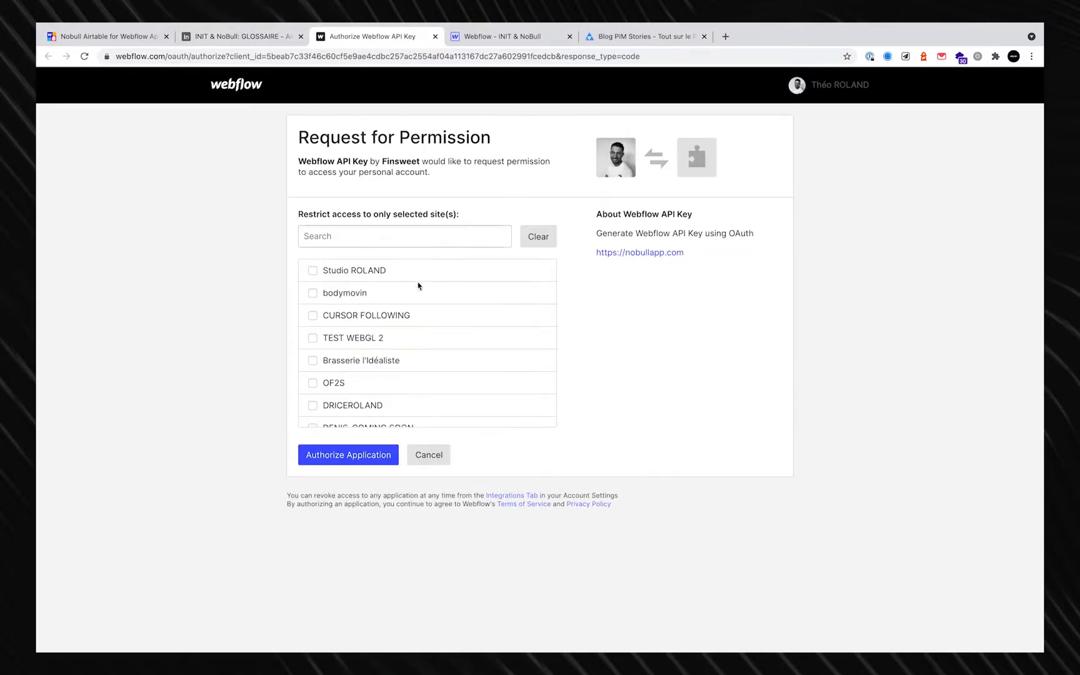
click(358, 244)
text(nobull)
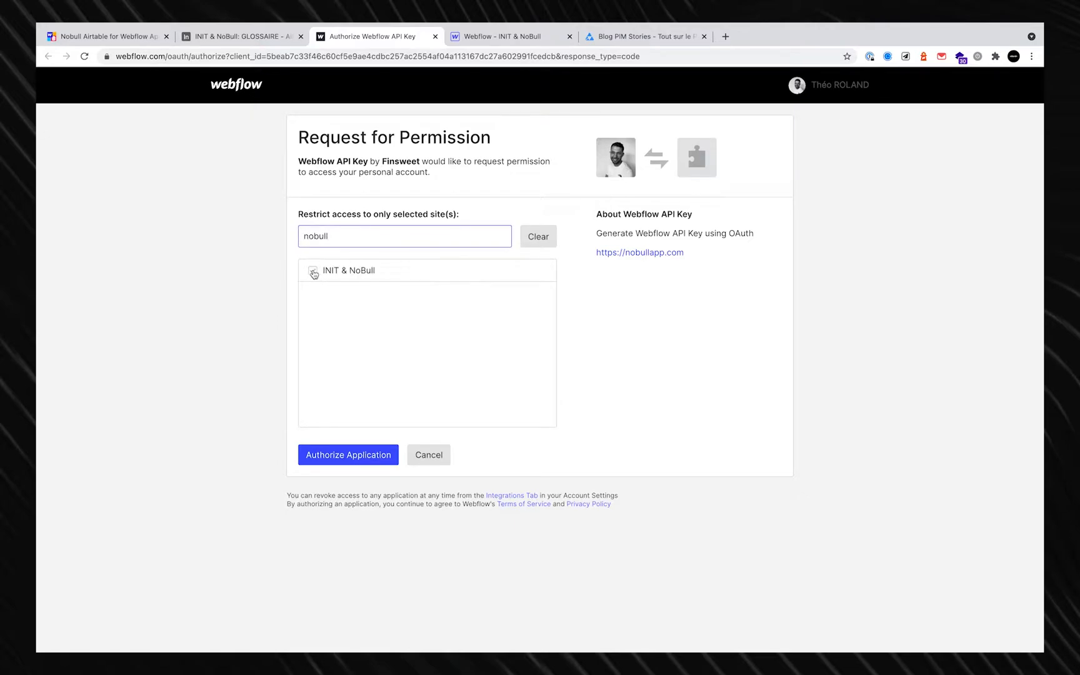
click(313, 272)
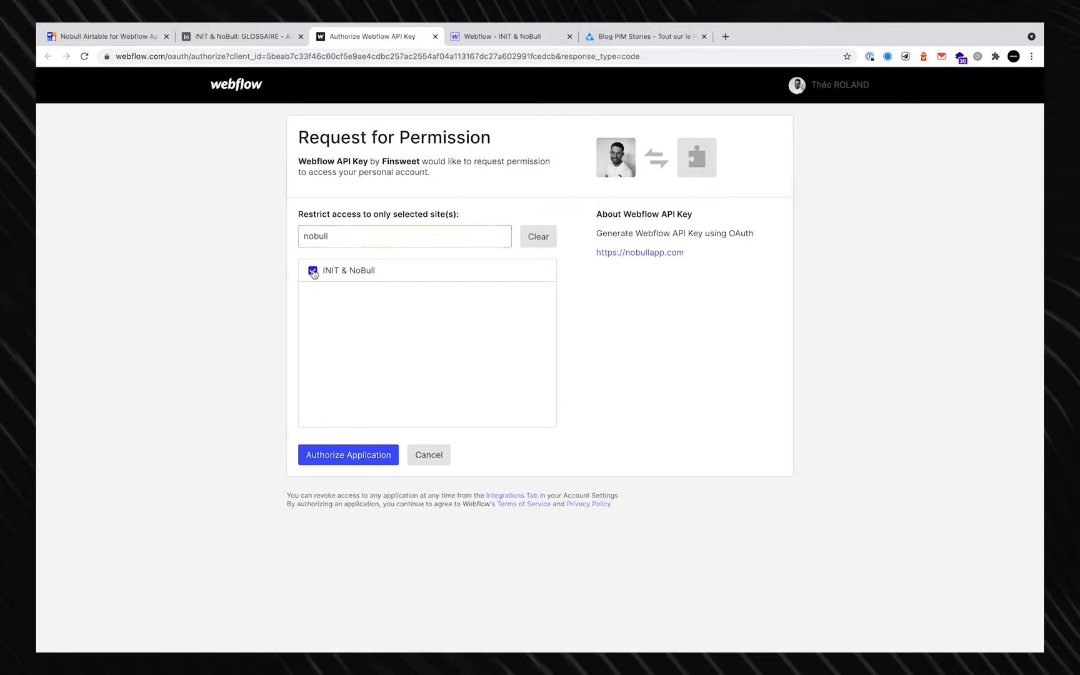
click(351, 455)
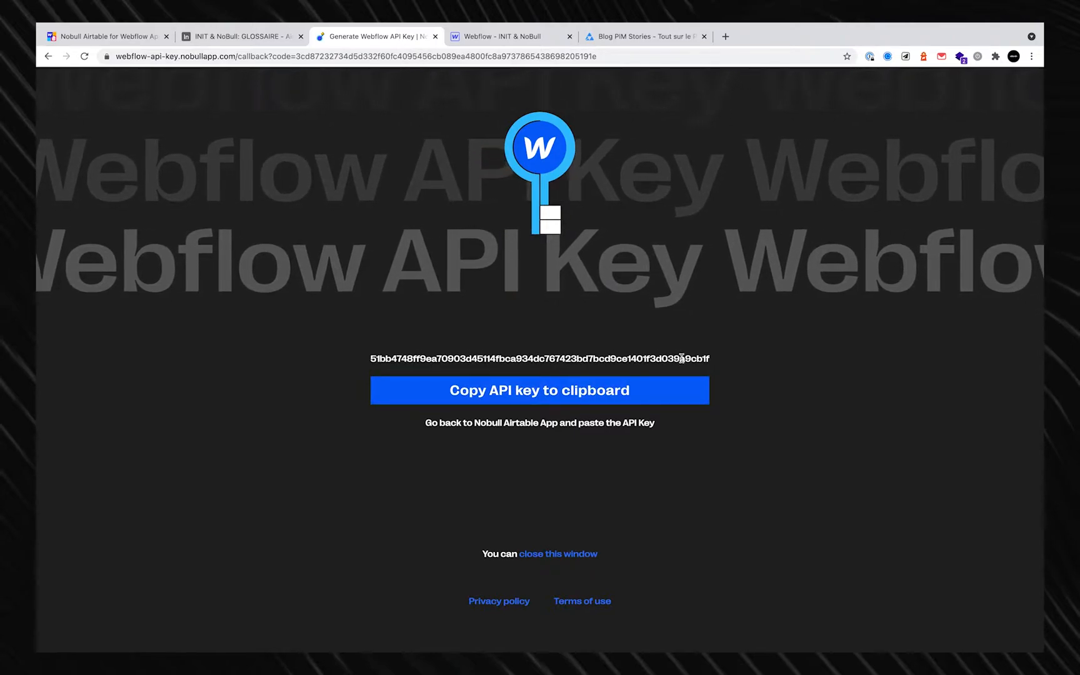
Copy the generated API key, paste it into the Webflow API key field of Nobull Airtable and submit it.
click(606, 399)
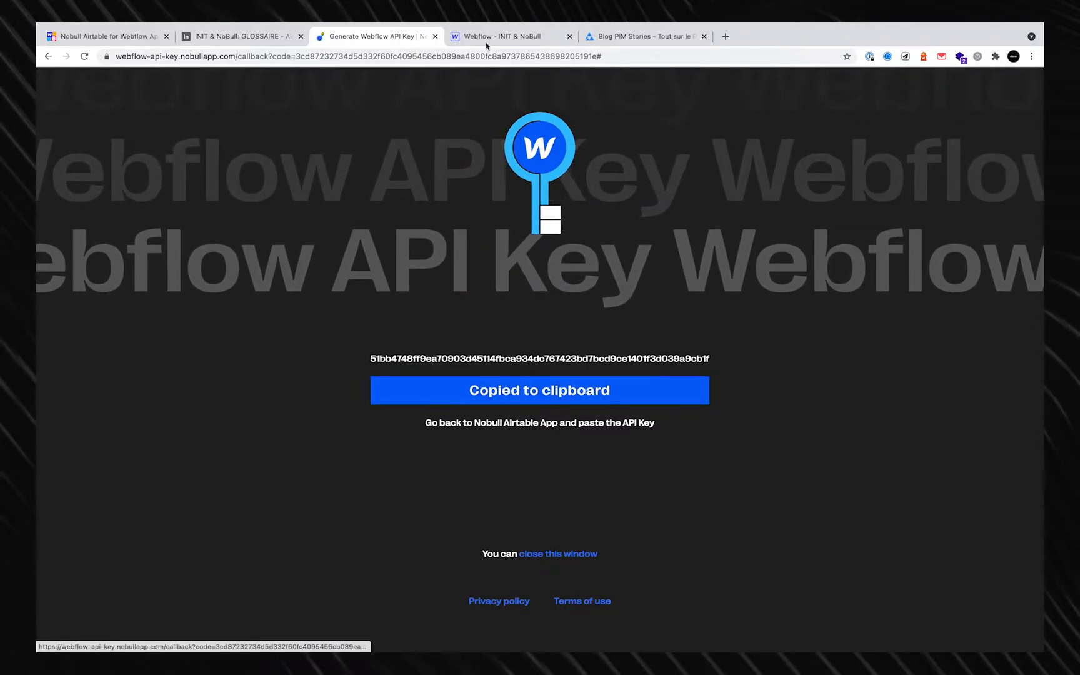
click(265, 39)
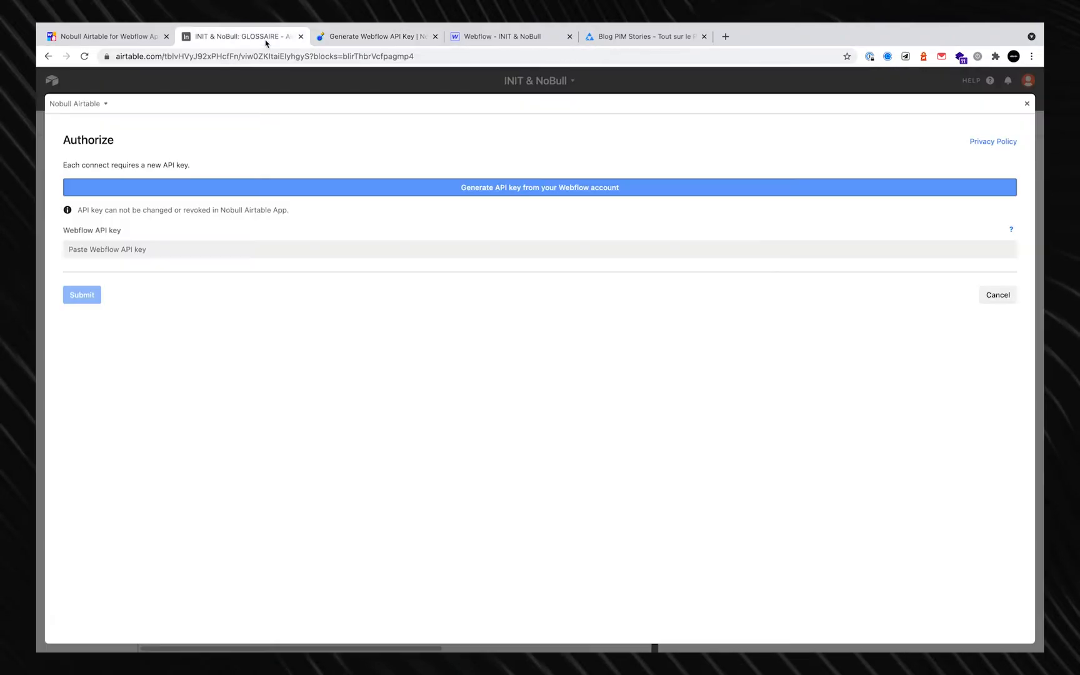
click(364, 40)
click(364, 39)
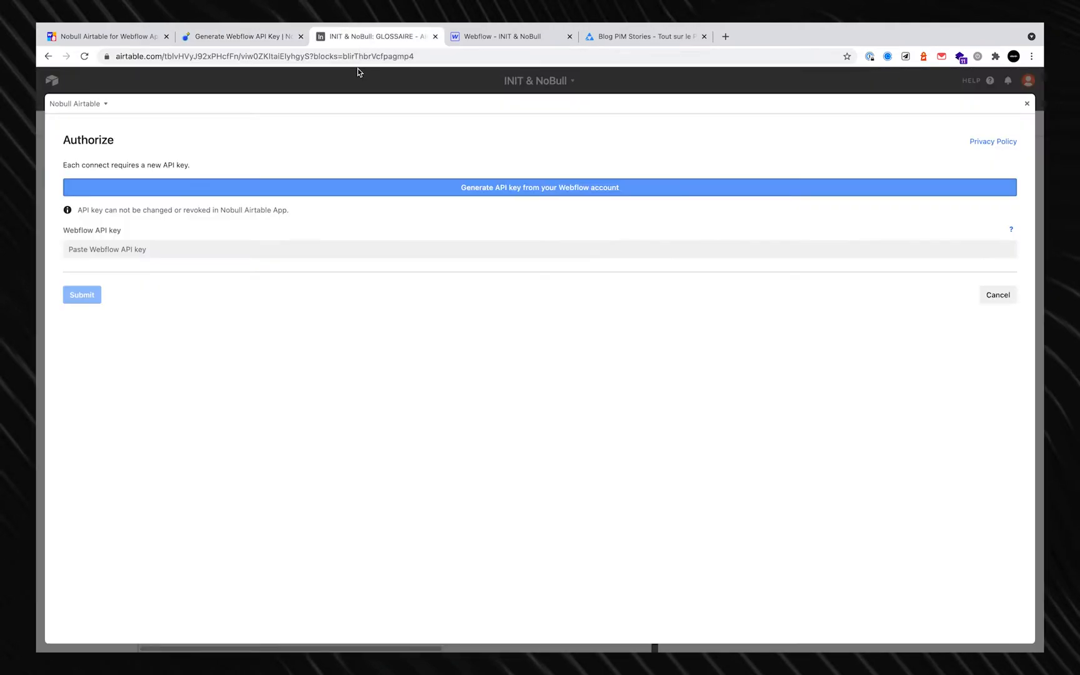
click(246, 250)
key(super+v)
click(87, 296)
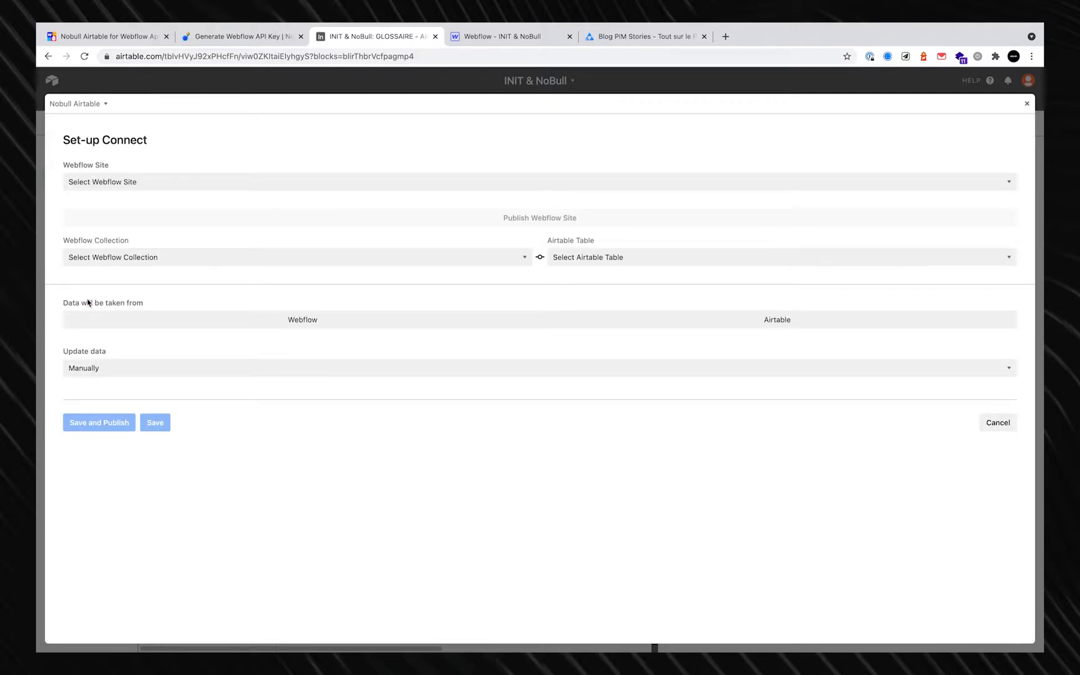
Set the connect's Webflow site to INIT & NoBull and publish the site.
click(144, 182)
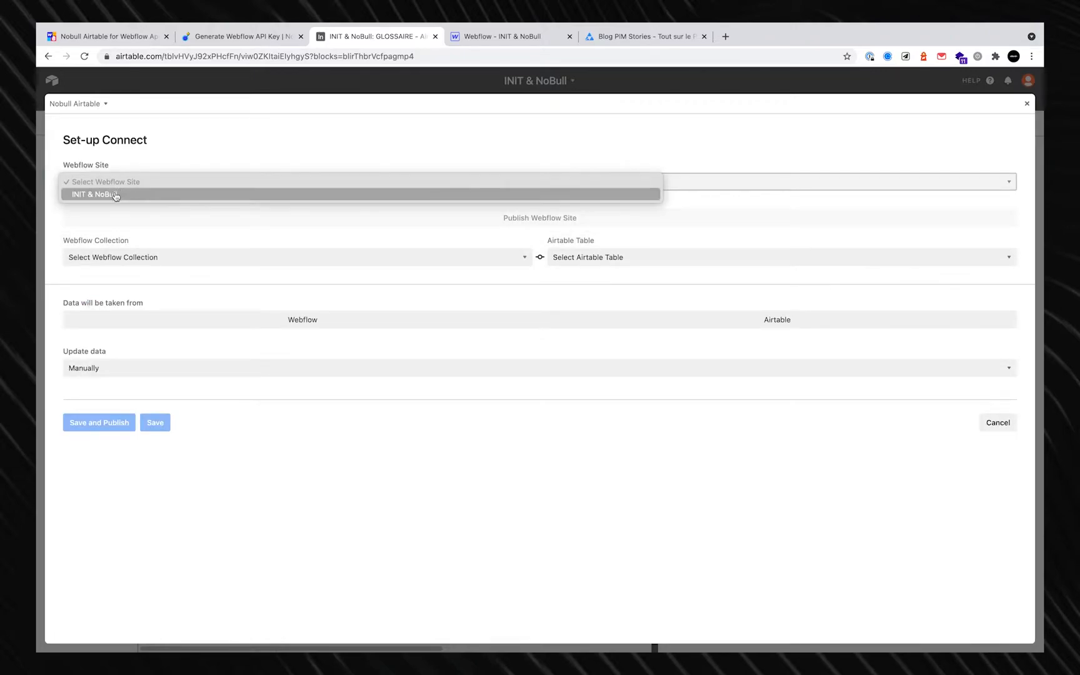
click(116, 195)
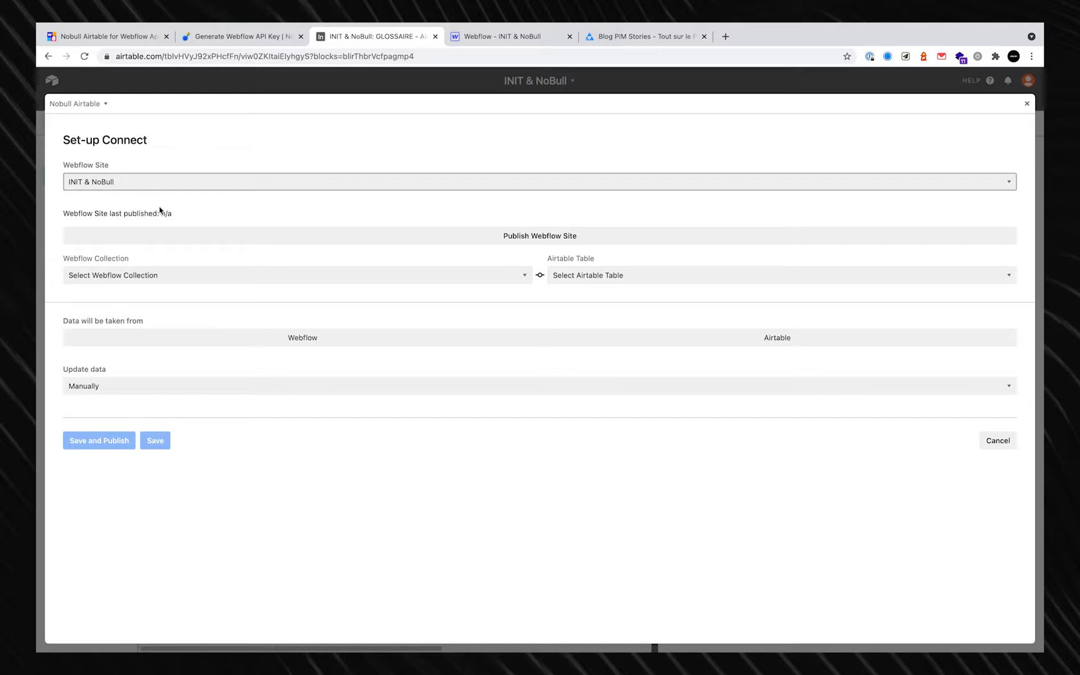
click(532, 236)
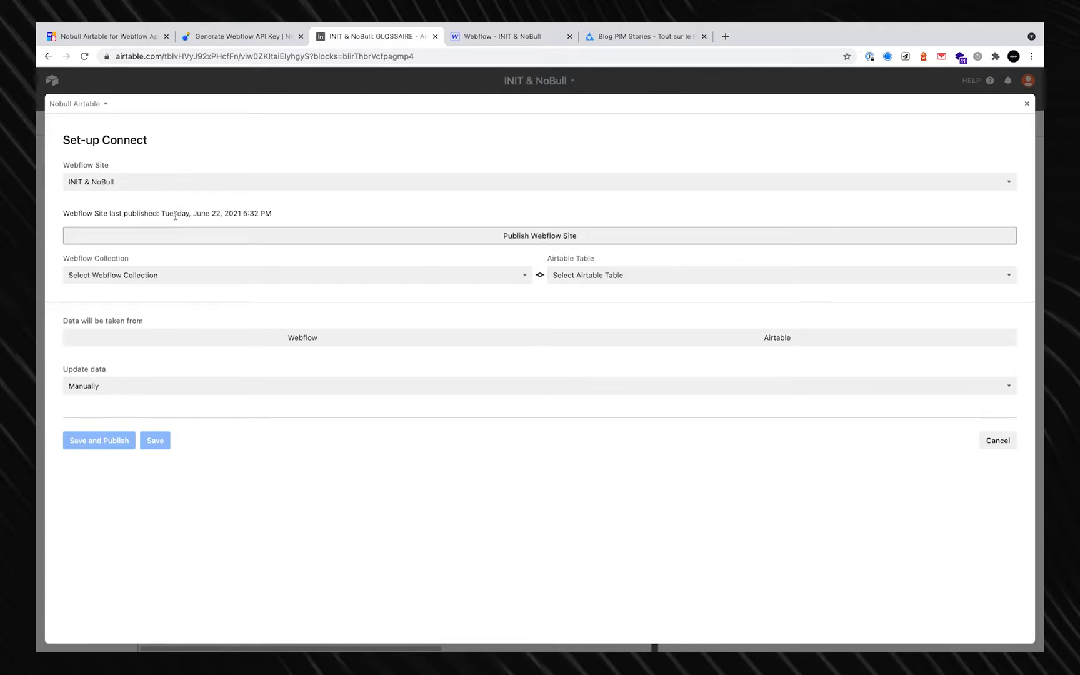
Link the Webflow collection Glossaires to the Airtable table GLOSSAIRE.
click(175, 278)
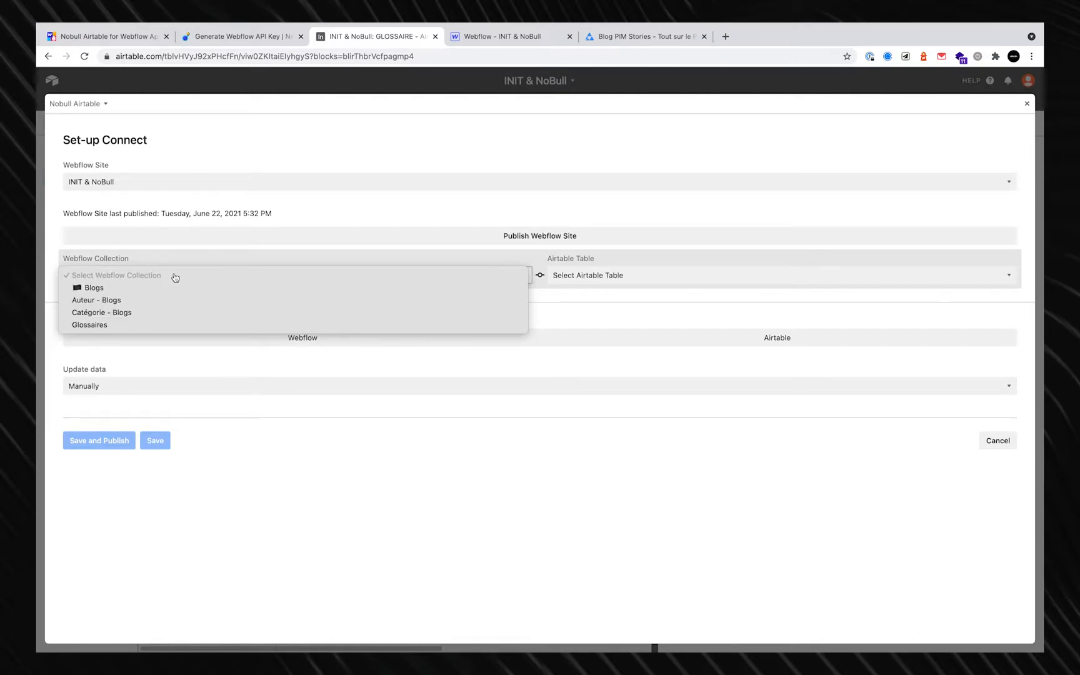
click(160, 325)
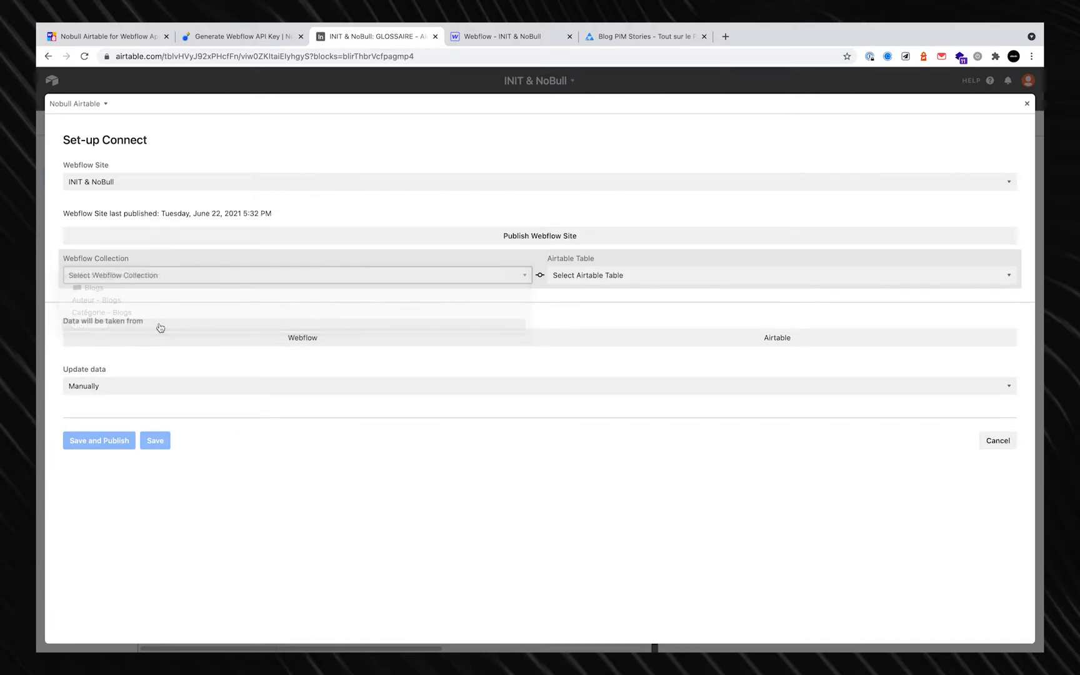
click(585, 276)
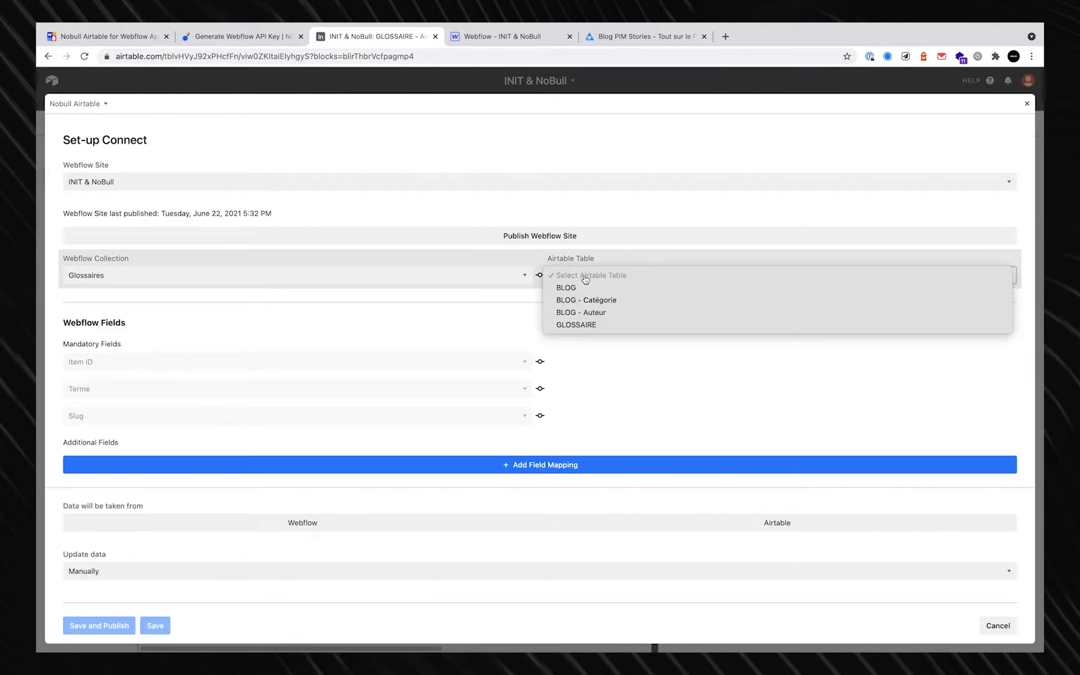
click(570, 324)
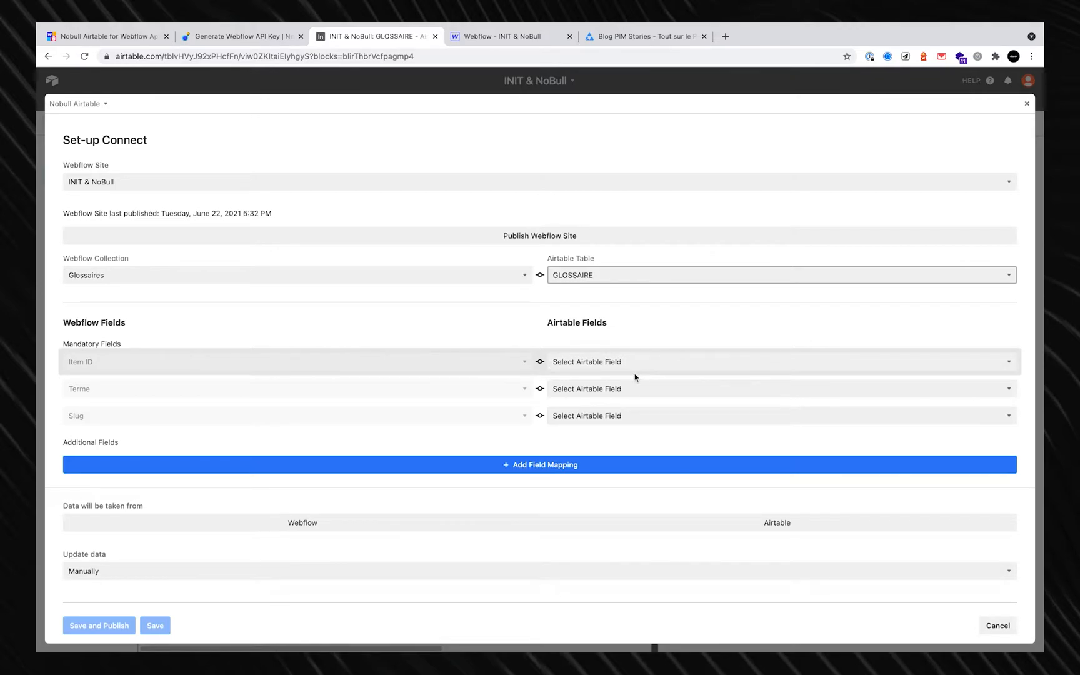
Map the mandatory Webflow fields Item ID, Terme and Slug to the Airtable fields Item ID, Nom and slug.
click(584, 362)
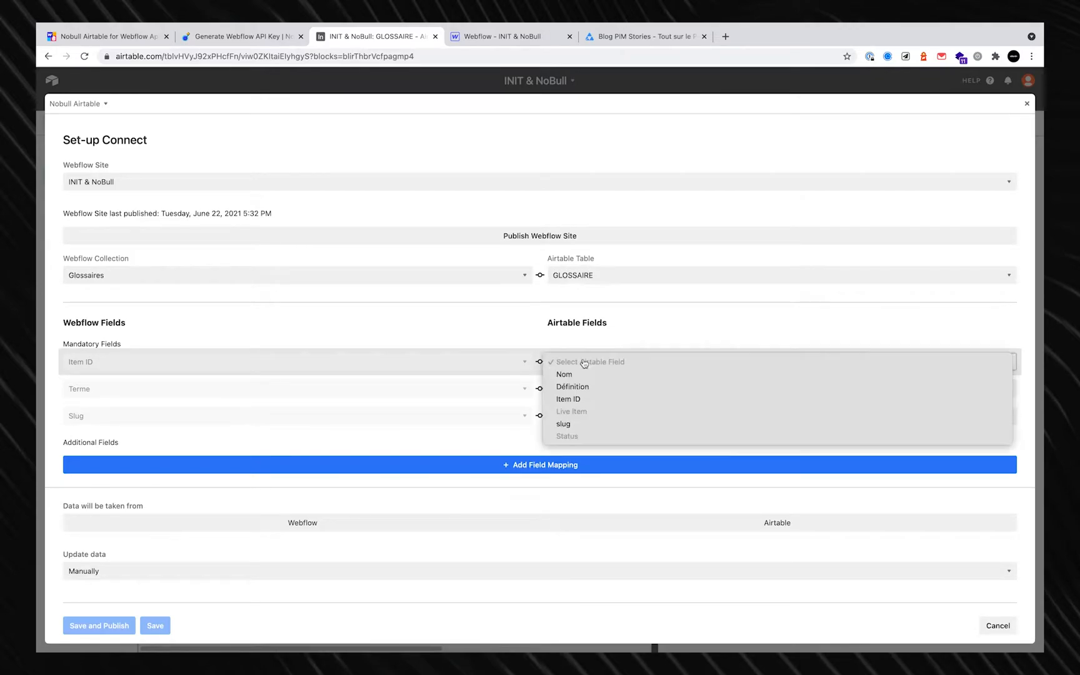
click(571, 401)
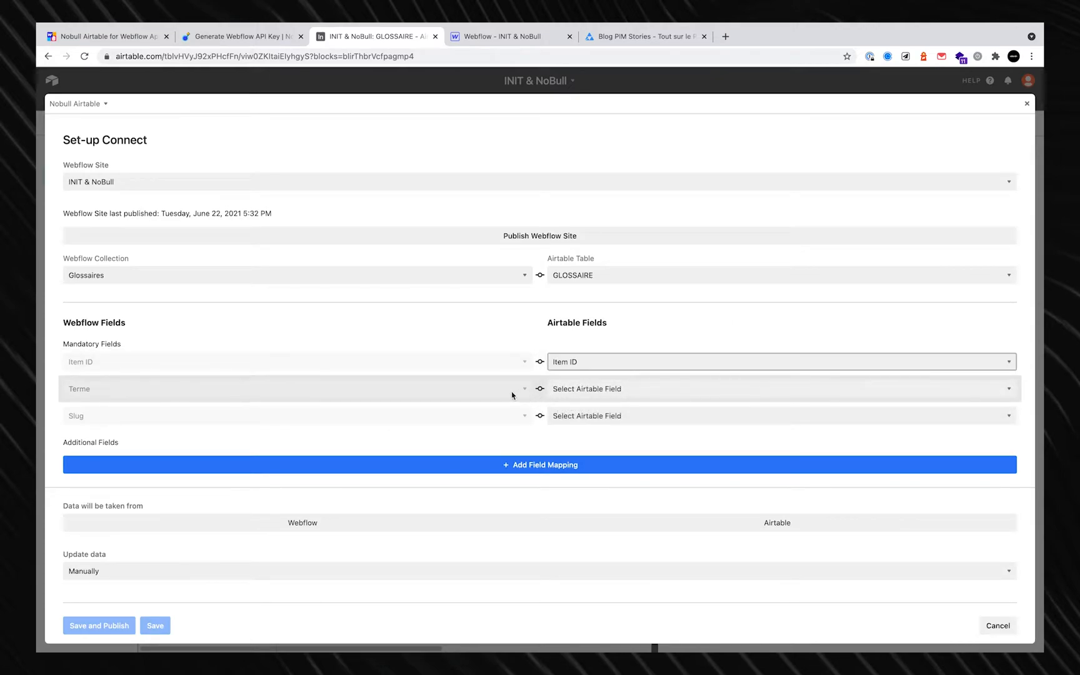
click(579, 388)
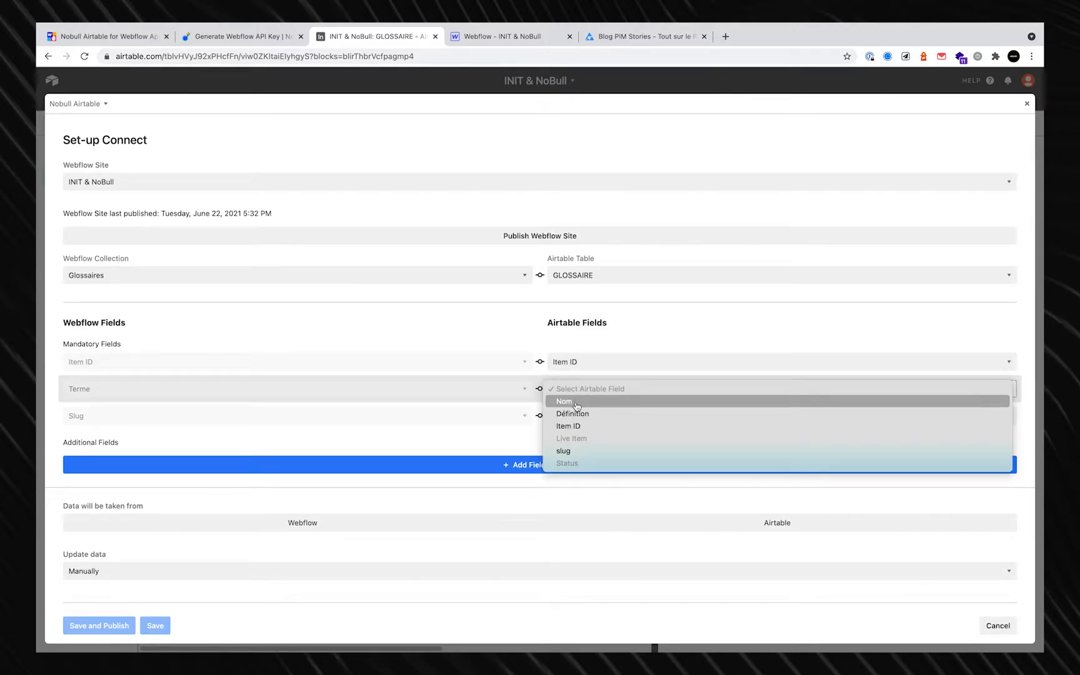
click(576, 403)
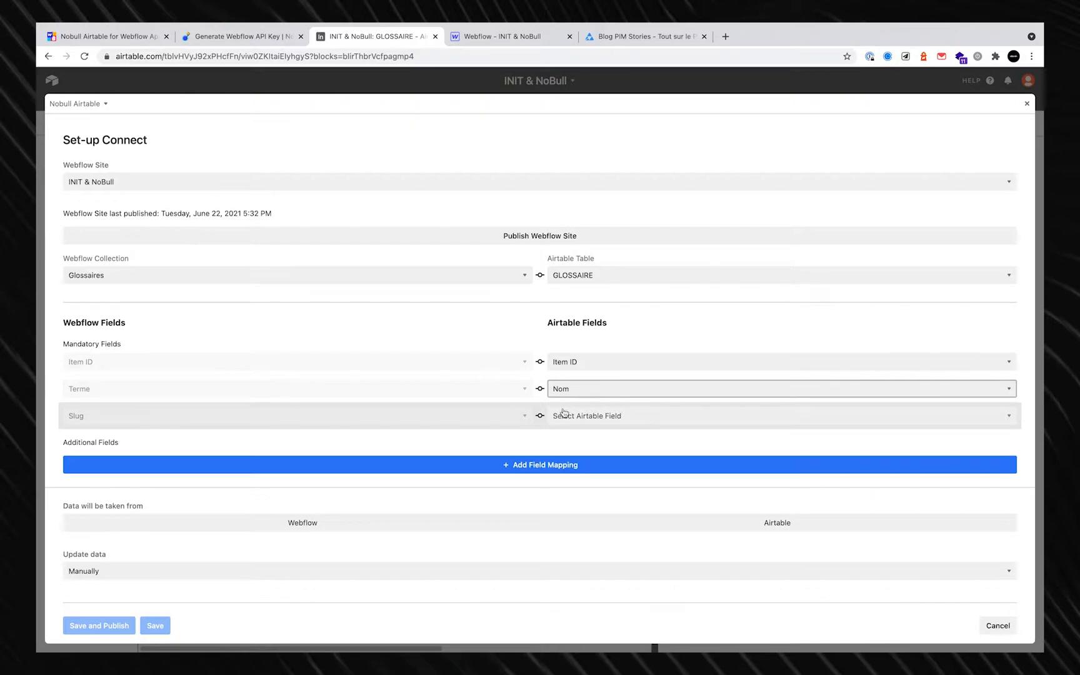
click(562, 414)
click(568, 478)
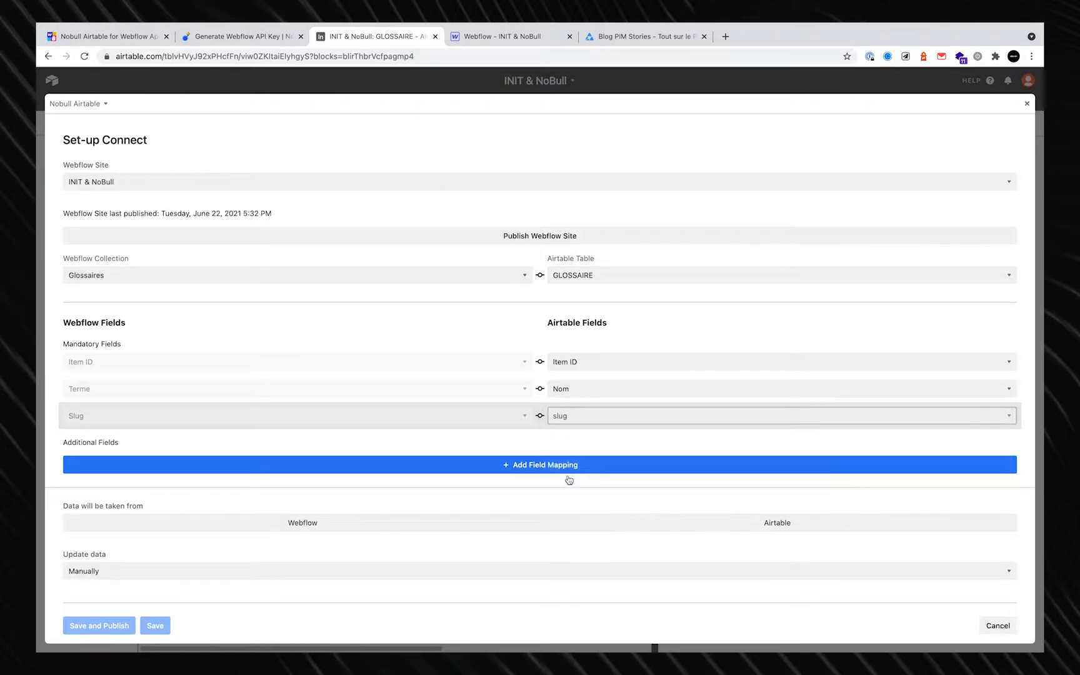
Add a field mapping from the Webflow field Définition to the Airtable field Définition.
click(551, 465)
click(440, 463)
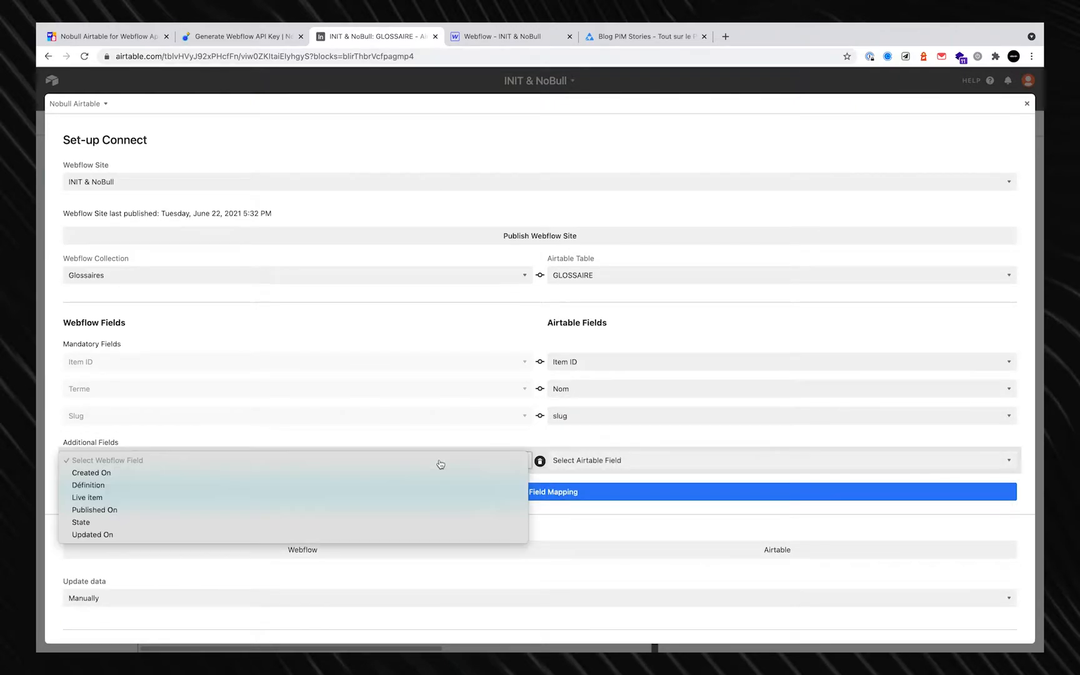
click(397, 491)
click(566, 461)
click(570, 485)
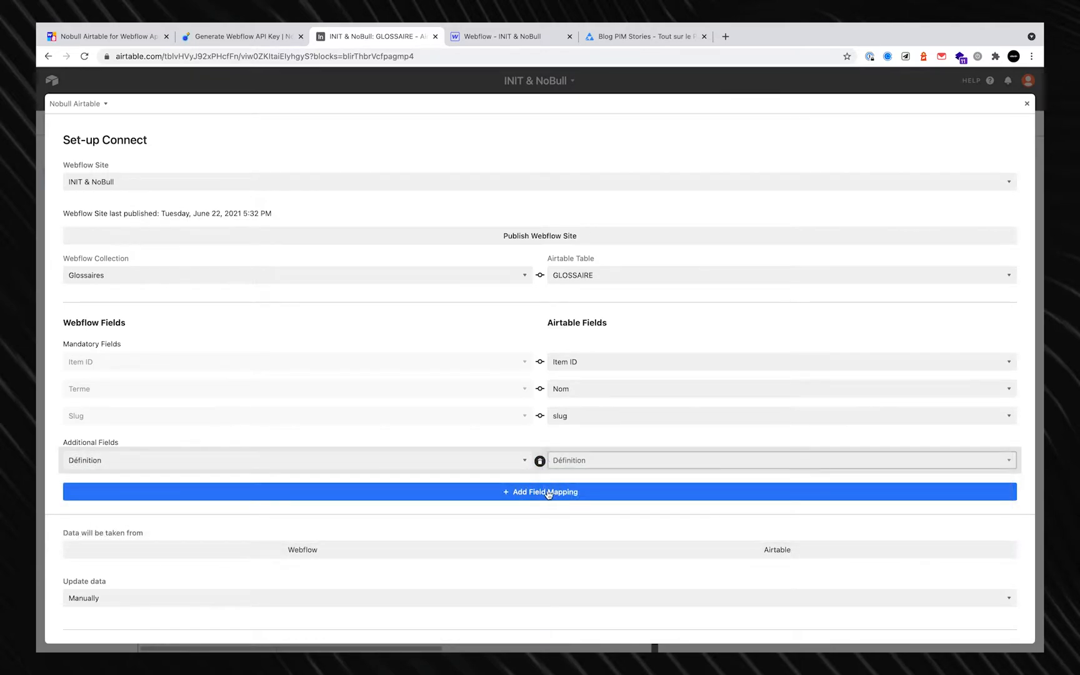
Add a field mapping from the Webflow field Live item to the Airtable field Live Item.
click(548, 494)
click(522, 488)
click(478, 517)
click(584, 486)
click(576, 534)
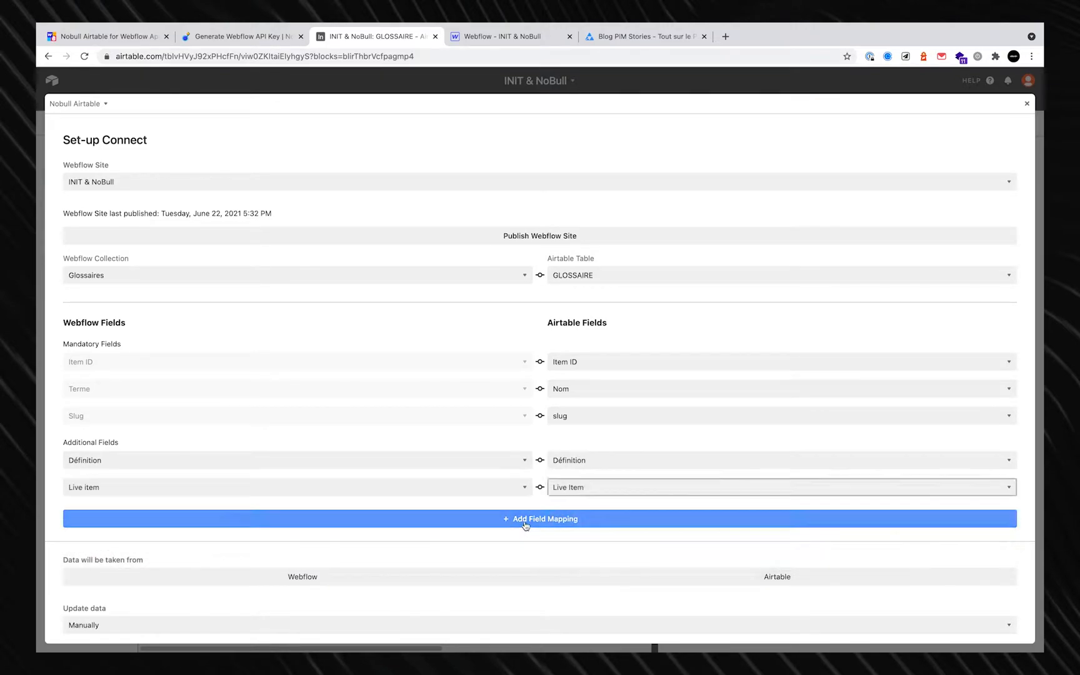
Add a field mapping from the Webflow field State to the Airtable field Status.
click(525, 525)
click(497, 514)
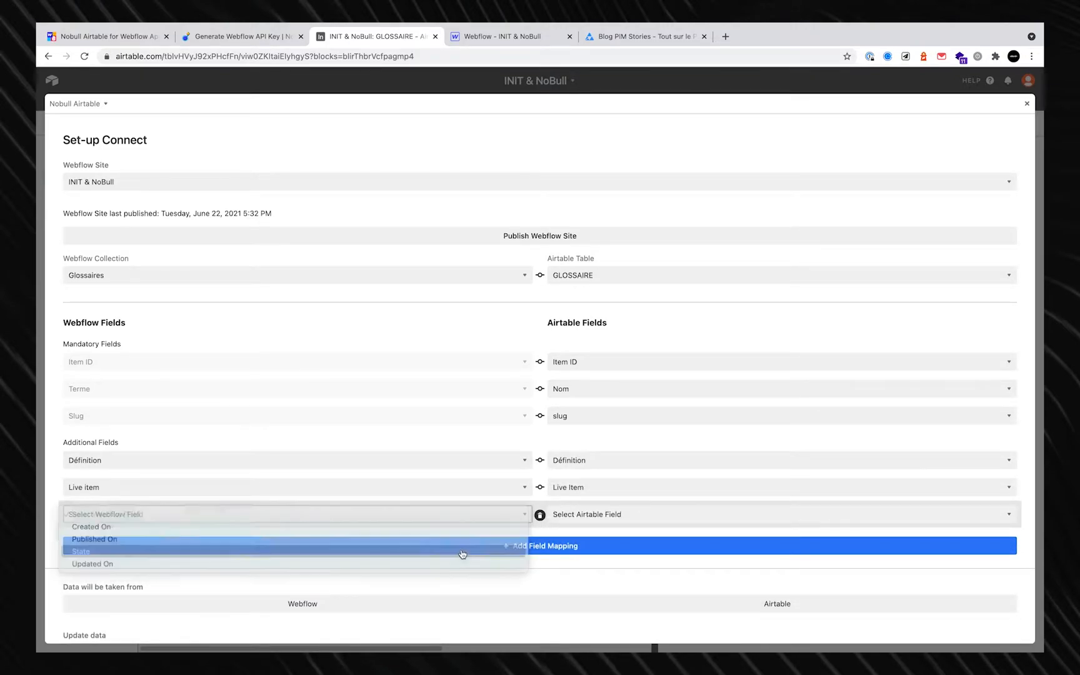
click(458, 554)
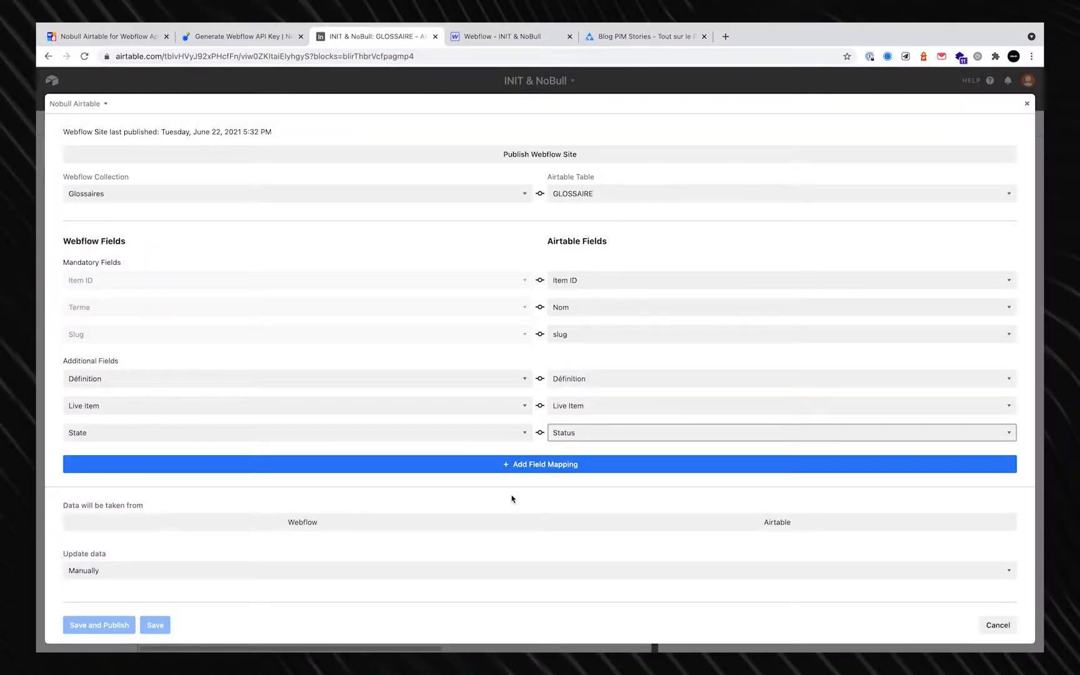
Take the data from Airtable with updates set to Manually, save and publish the connect, and close the synchronization report.
scroll(511, 497, down, 1)
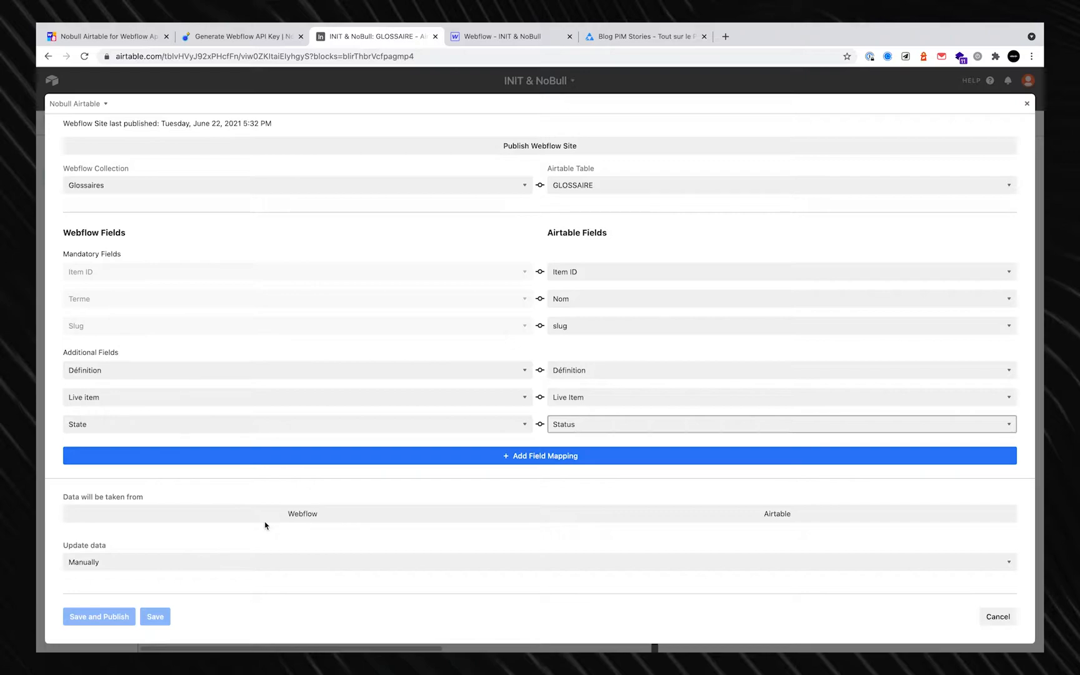
click(732, 515)
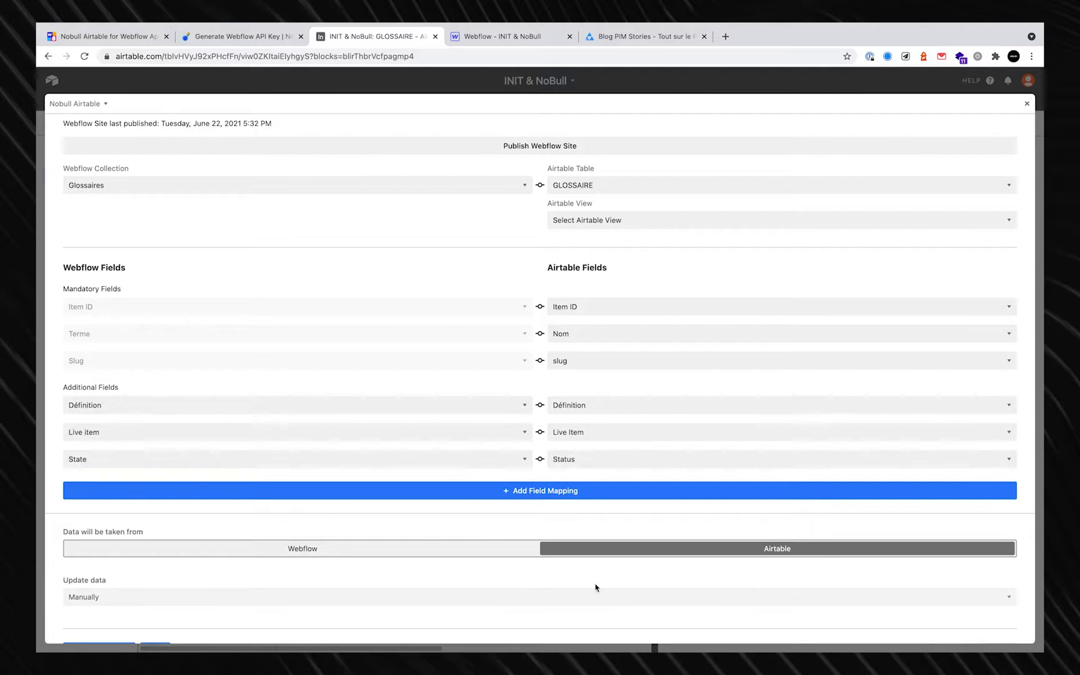
scroll(596, 582, down, 1)
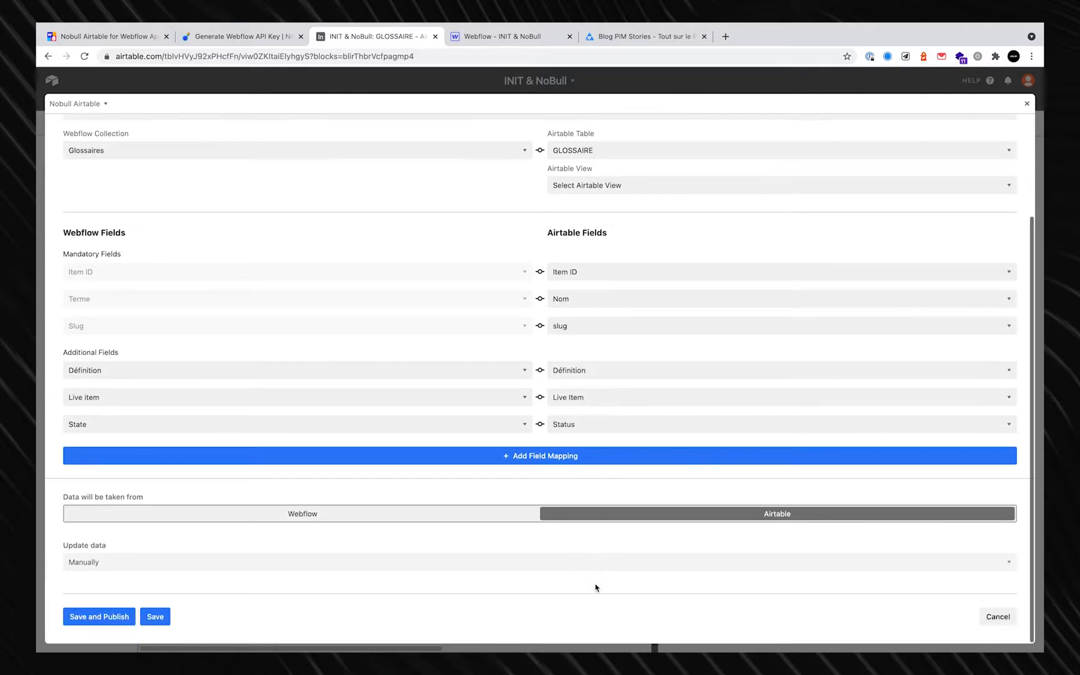
click(115, 560)
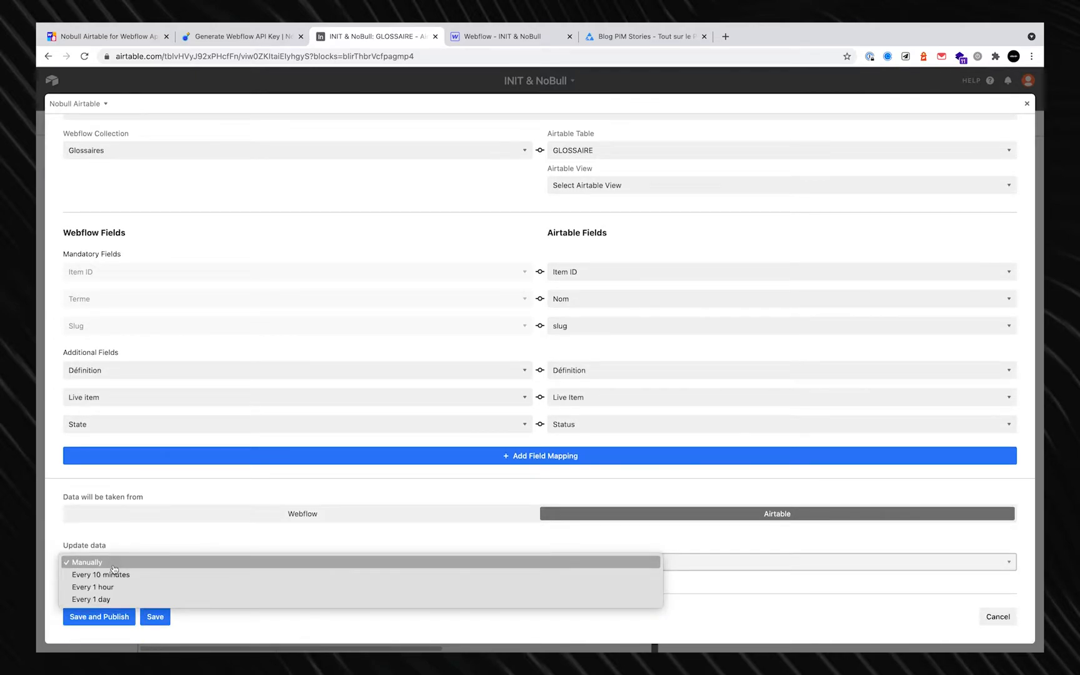
click(141, 547)
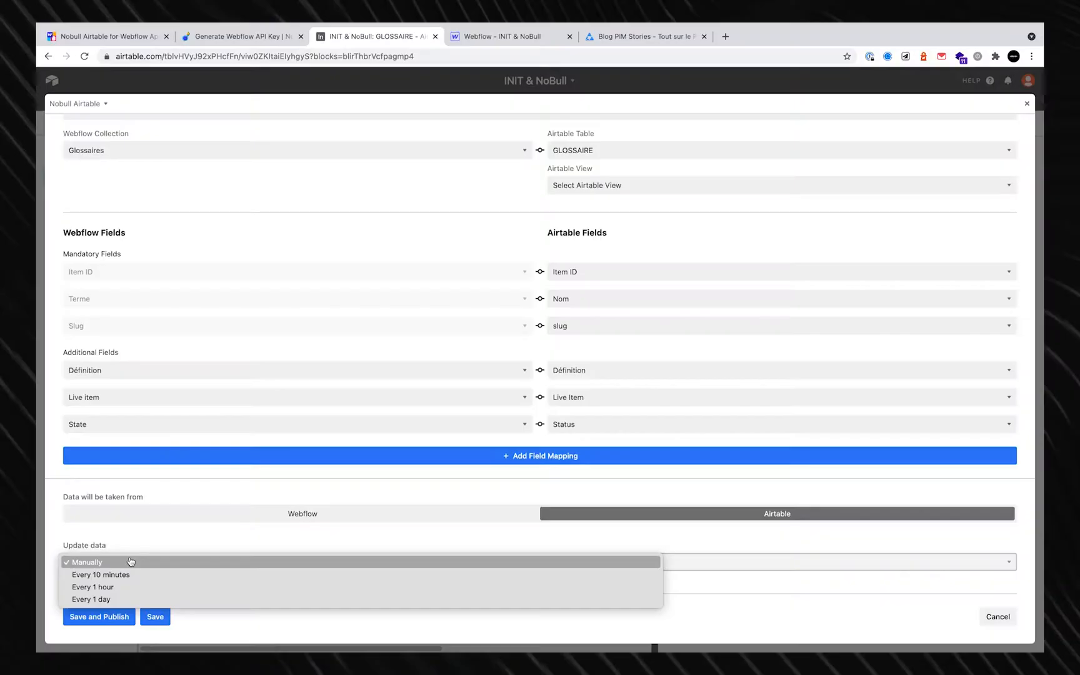
click(132, 562)
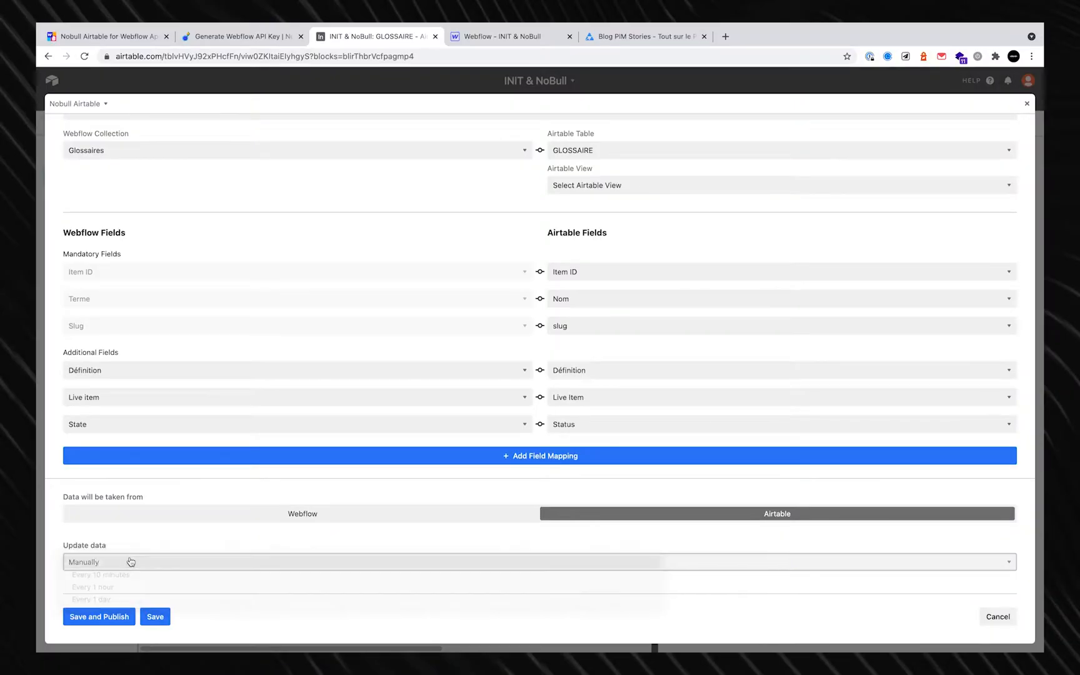
click(112, 614)
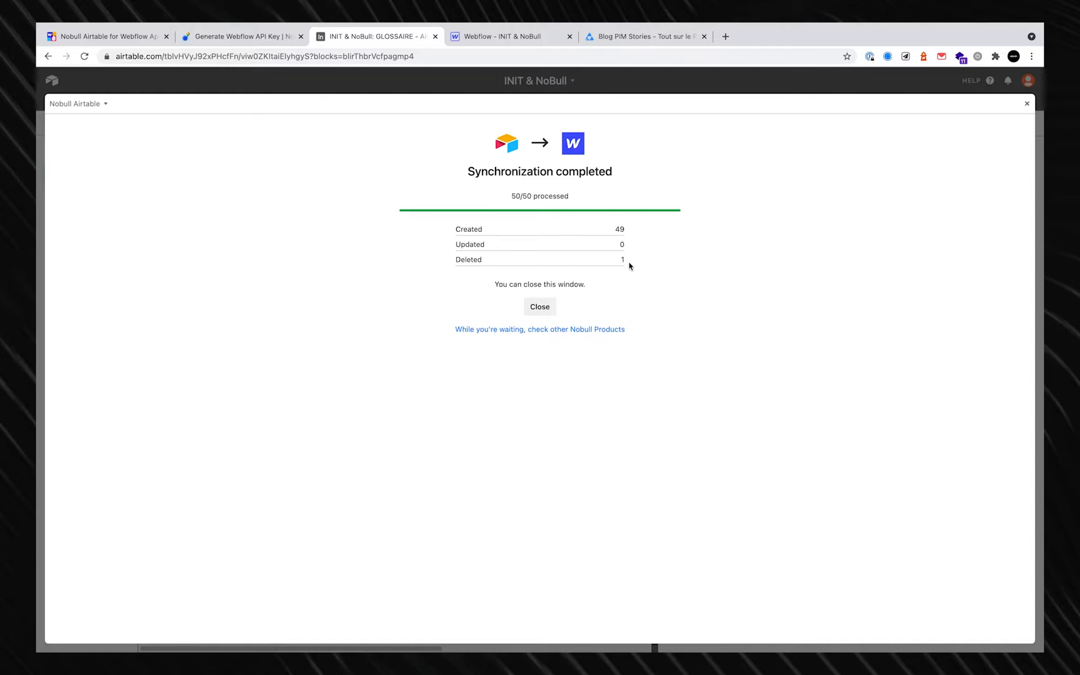
click(551, 305)
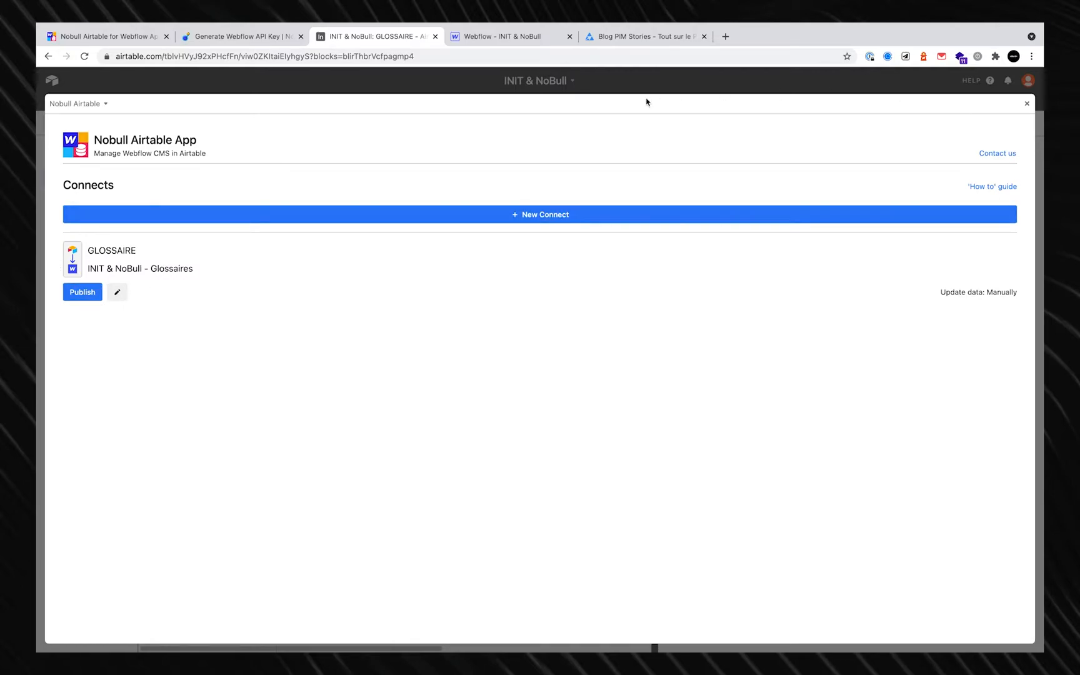
Switch to Webflow and examine the Glossaires collection's items, including the terms Héritage, Attributs and Inbound.
click(530, 38)
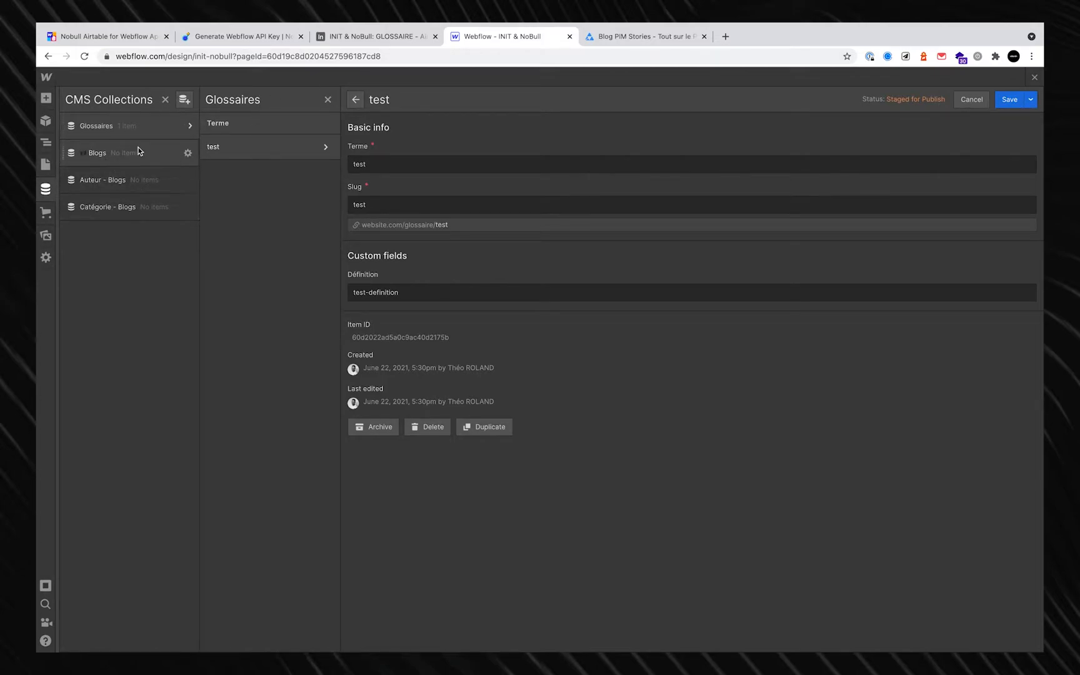
click(129, 132)
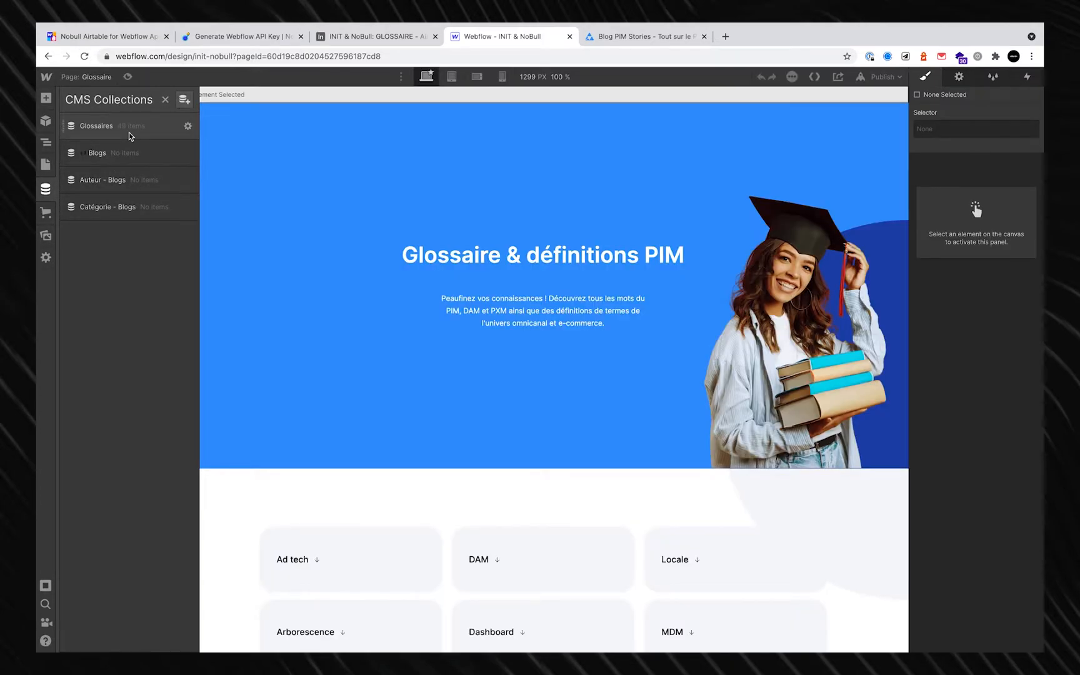
click(130, 133)
scroll(365, 322, down, 1)
scroll(366, 322, down, 10)
scroll(494, 335, down, 3)
click(309, 281)
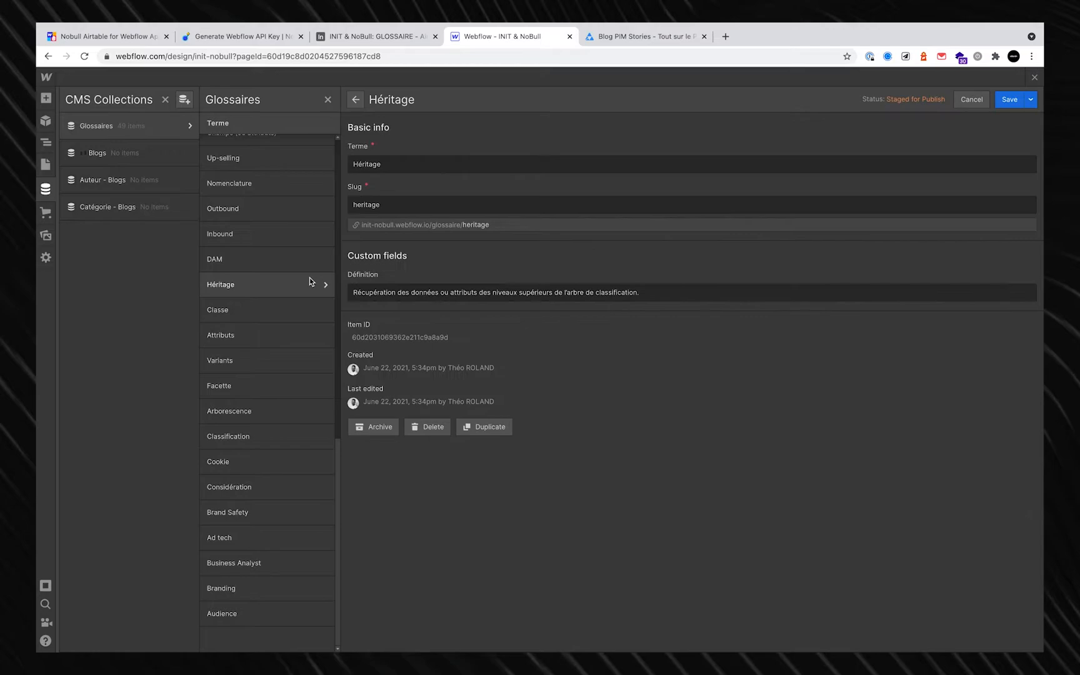
click(260, 334)
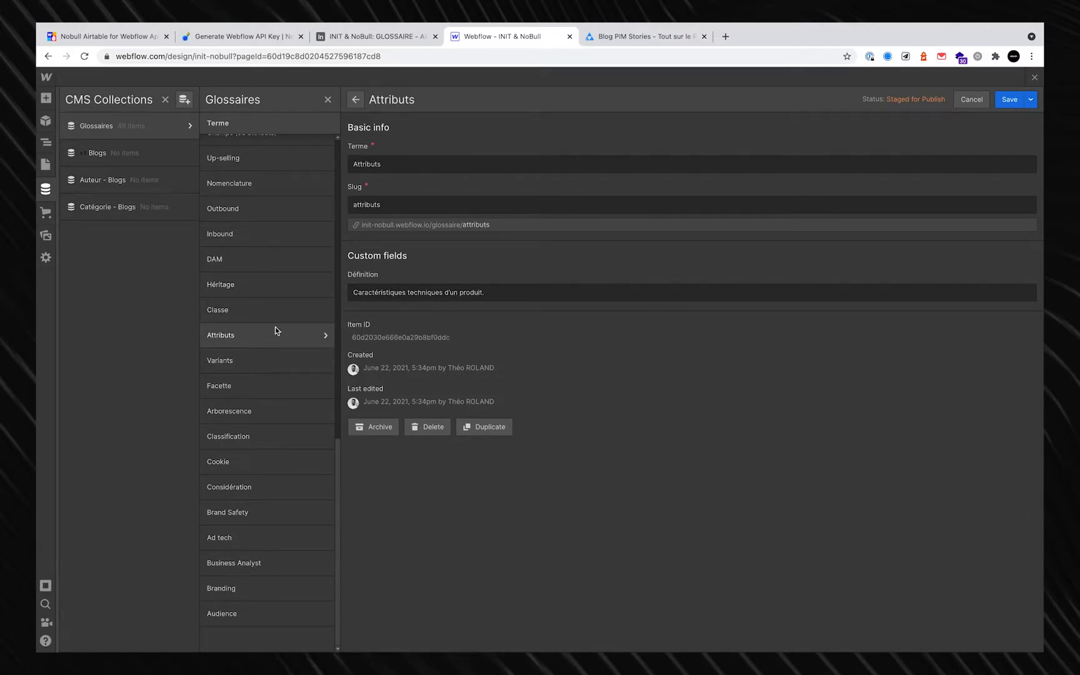
click(270, 234)
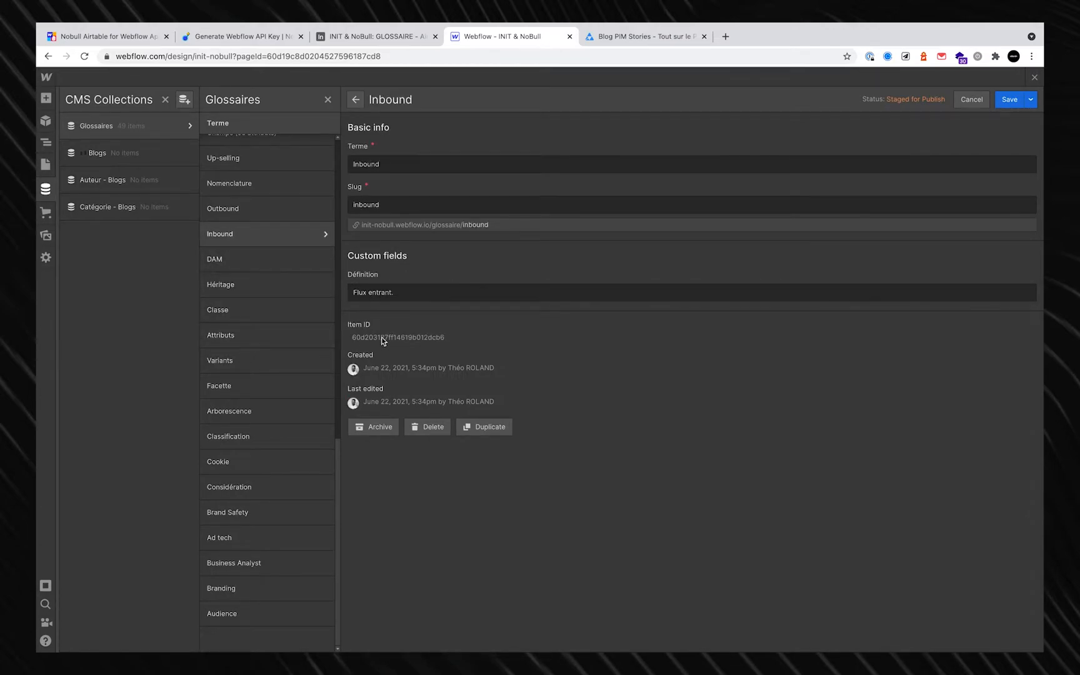
Compare the Item ID and Live Item columns of Airtable's GLOSSAIRE table with the item statuses in Webflow's Glossaires collection.
key(ctrl+shift+Tab)
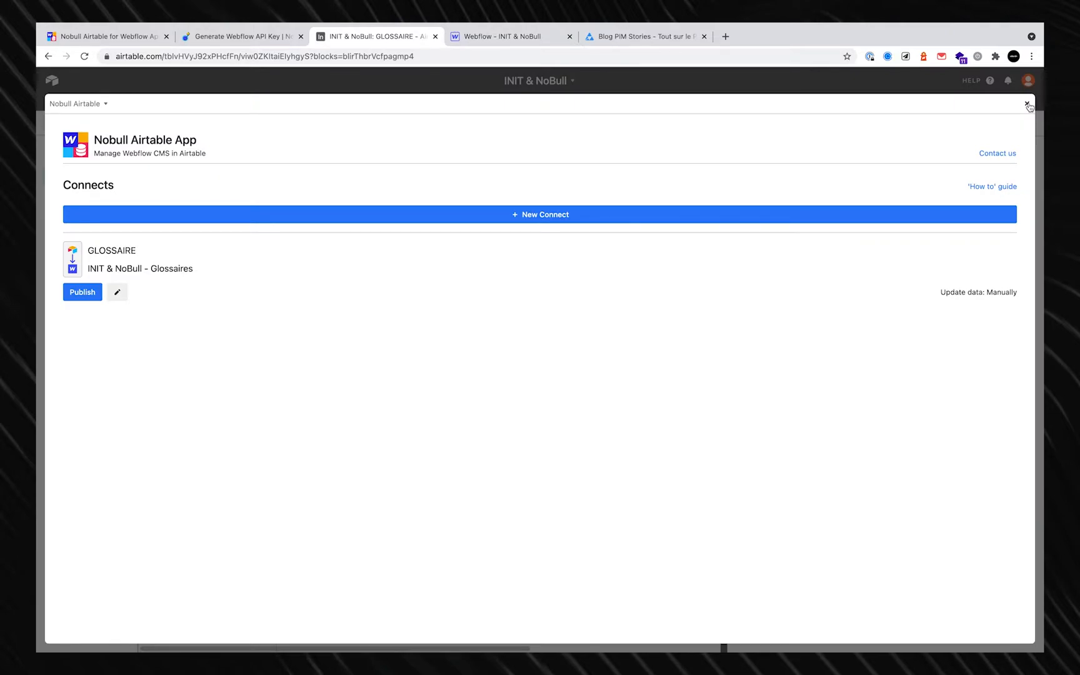
click(1027, 104)
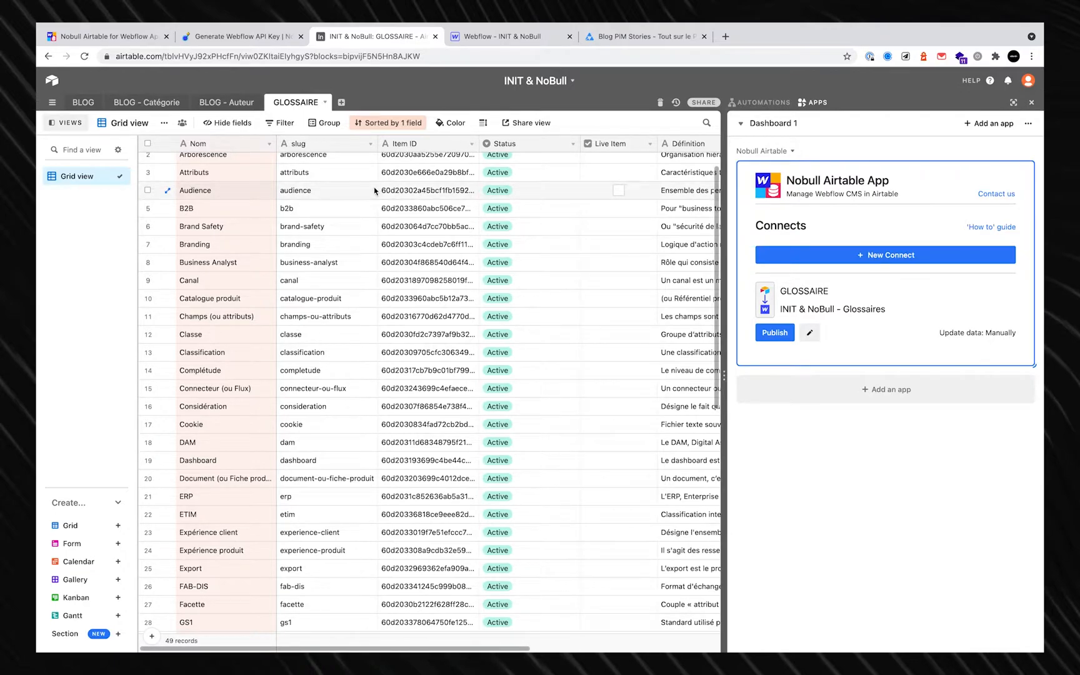
scroll(374, 190, up, 1)
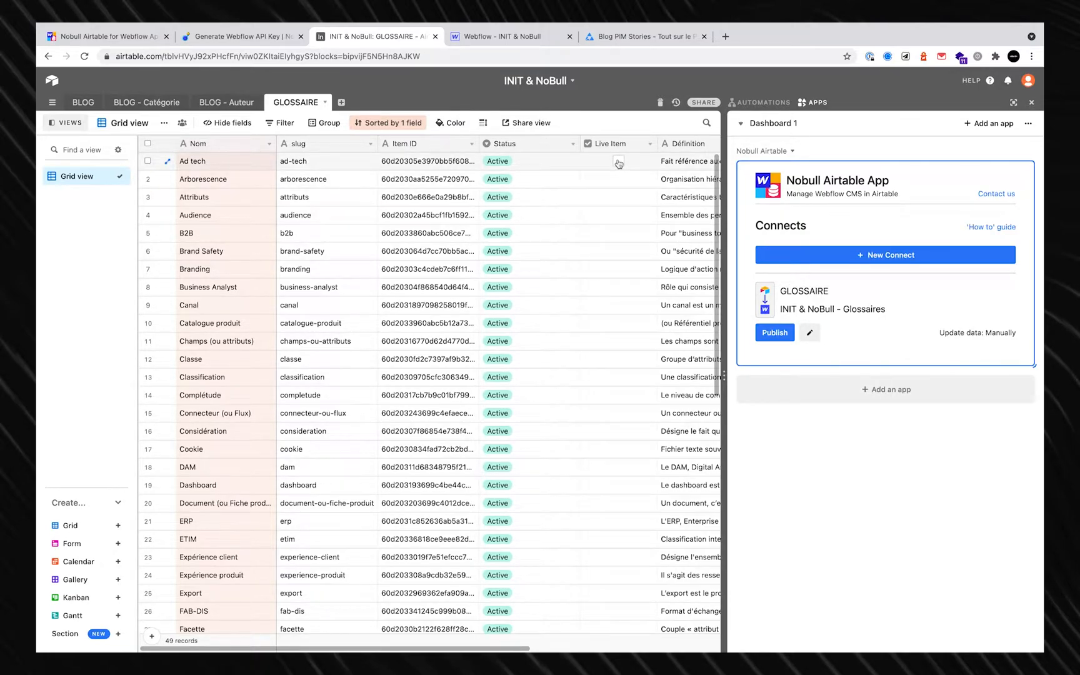
click(509, 37)
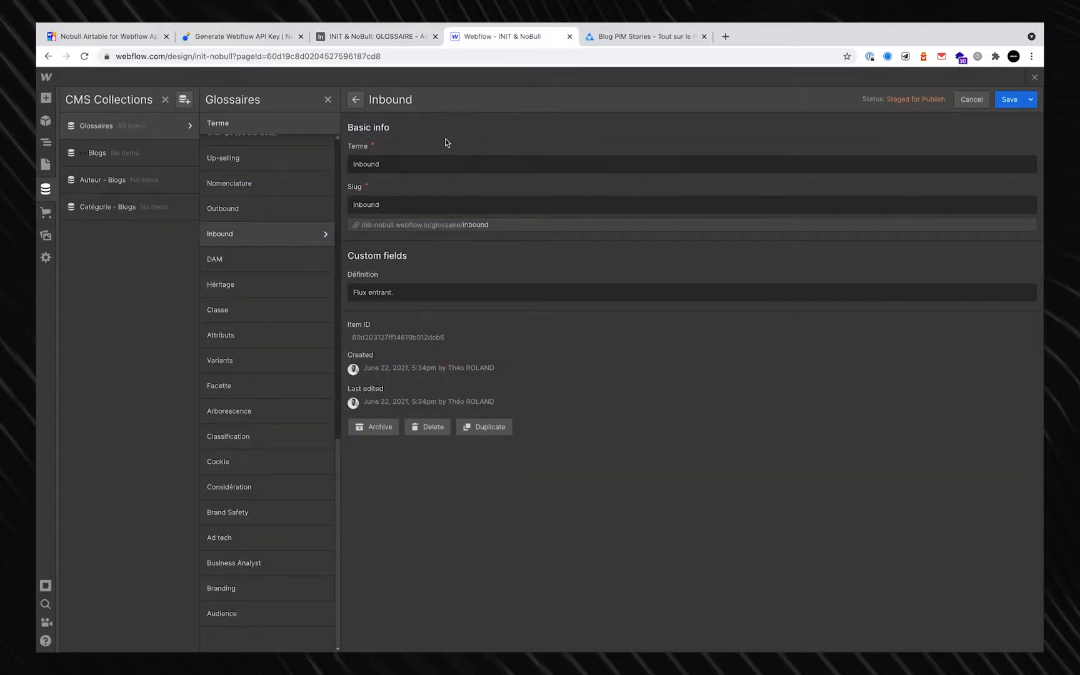
click(356, 99)
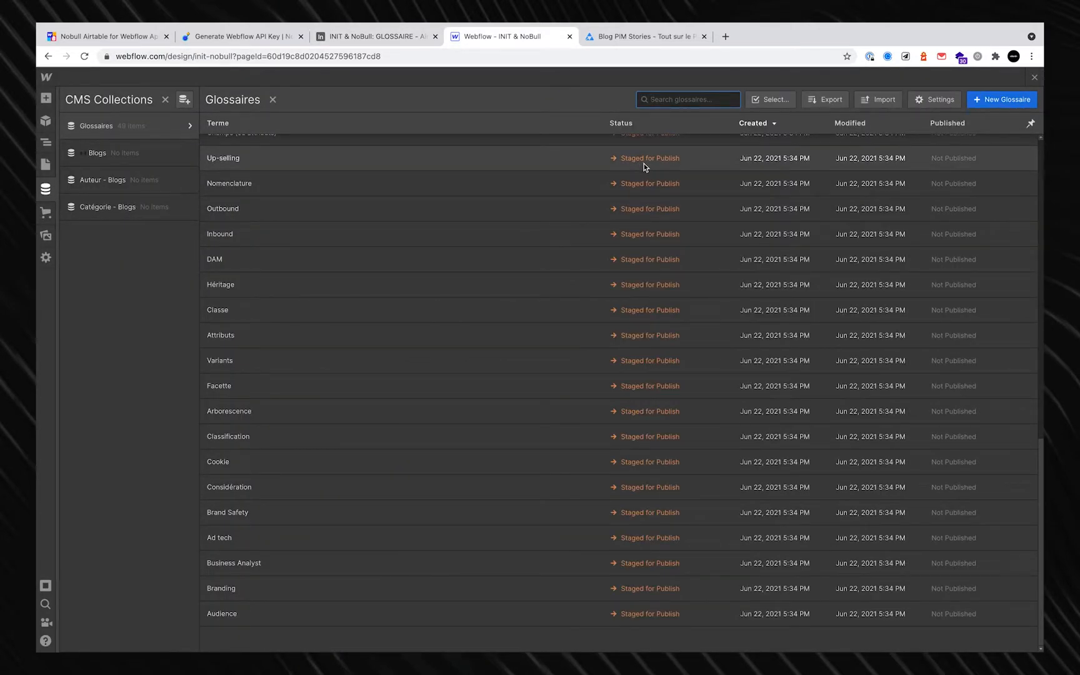
click(375, 36)
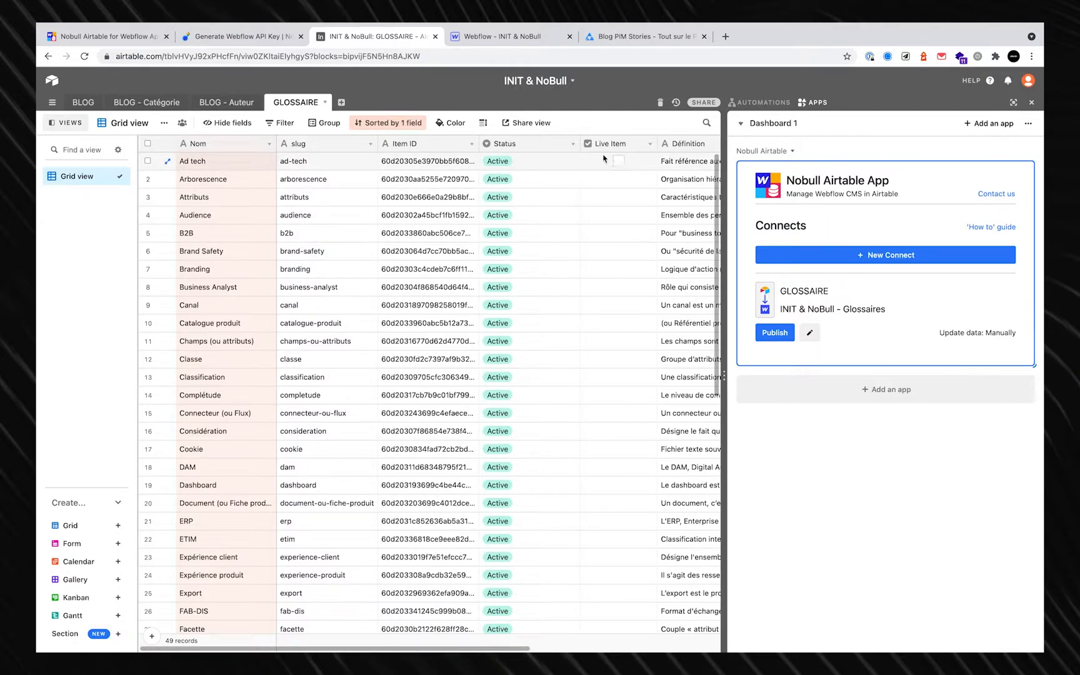
click(503, 39)
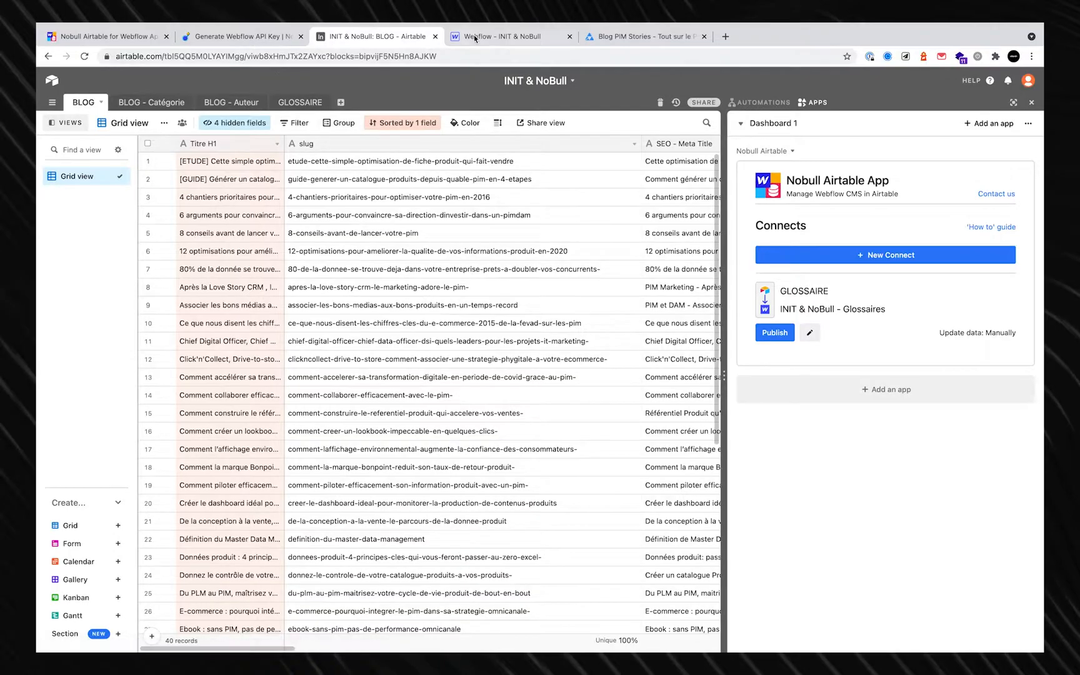
Review the Blogs collection's fields in Webflow, including the Catégorie and Auteur reference fields, and save the collection without editing them.
click(500, 37)
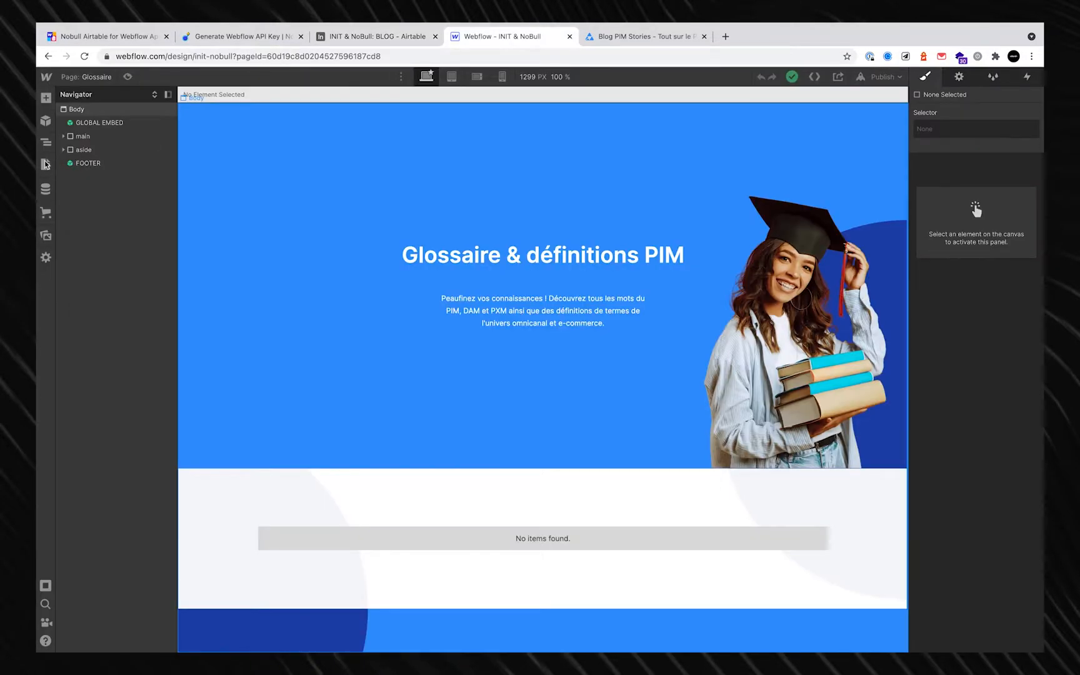
click(45, 188)
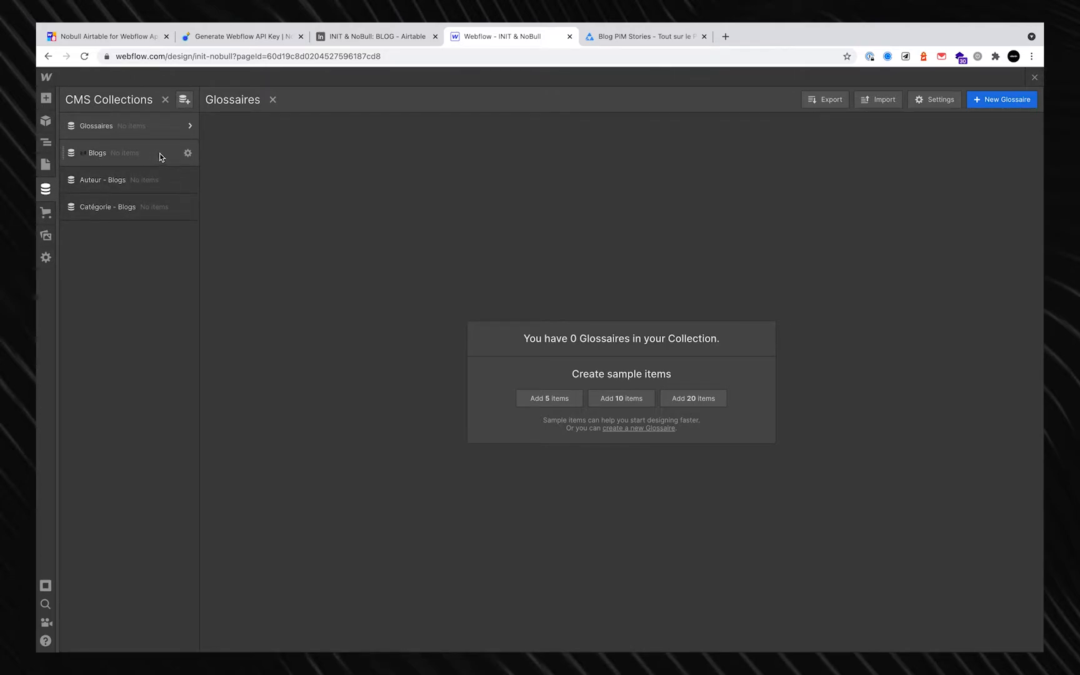
click(188, 154)
scroll(344, 503, down, 3)
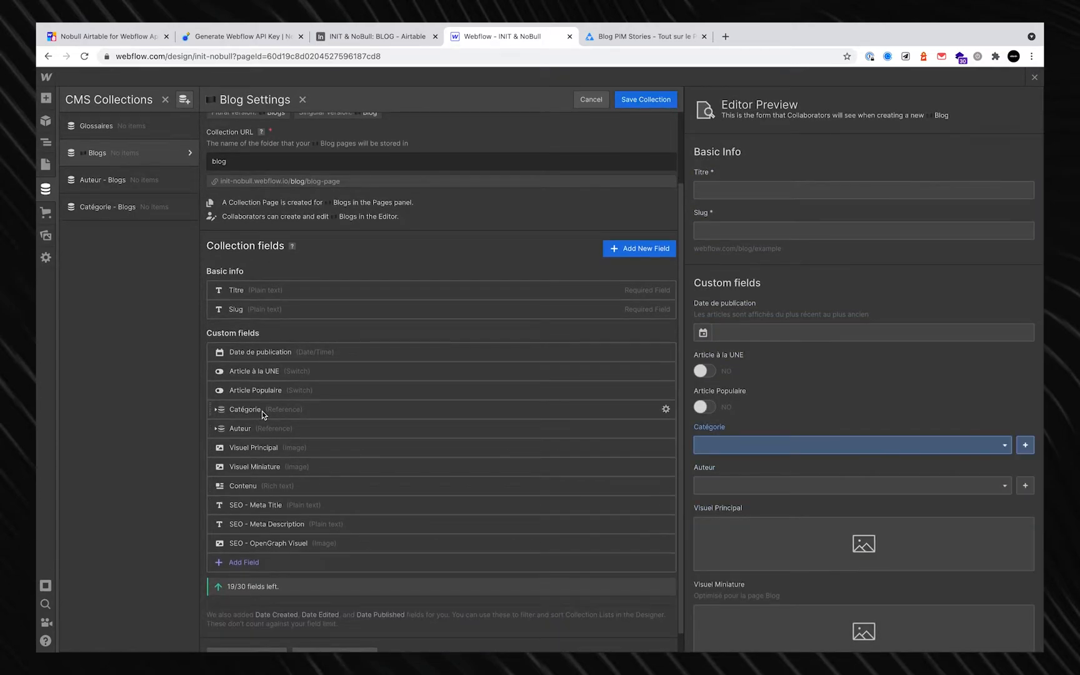
click(261, 410)
scroll(262, 410, down, 3)
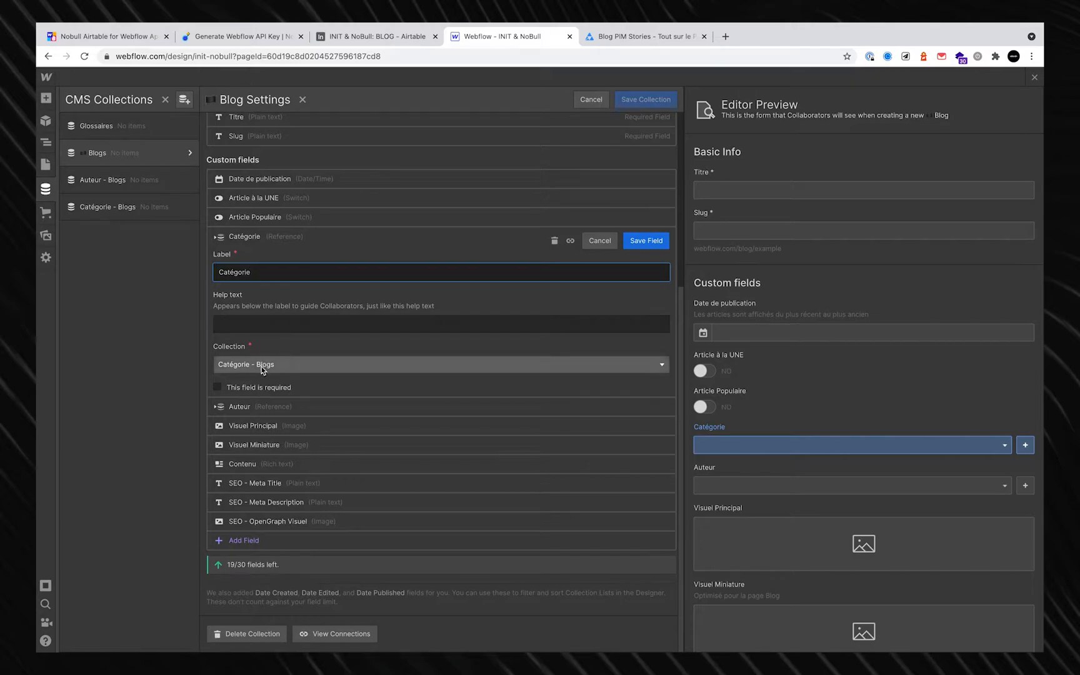
click(273, 412)
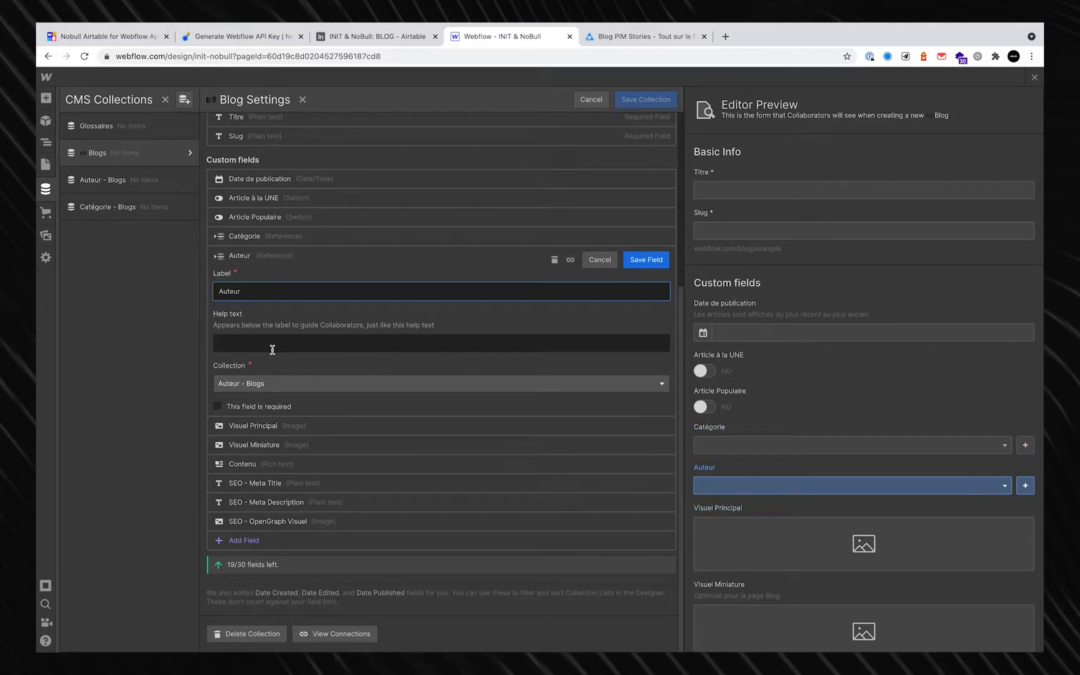
click(598, 260)
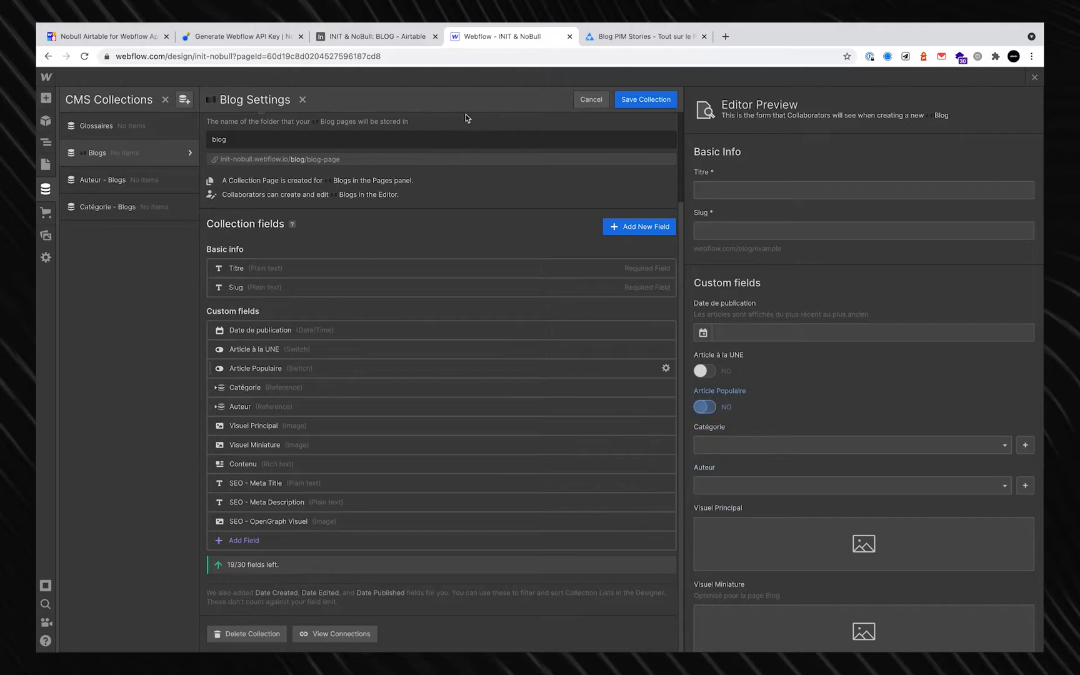
click(643, 100)
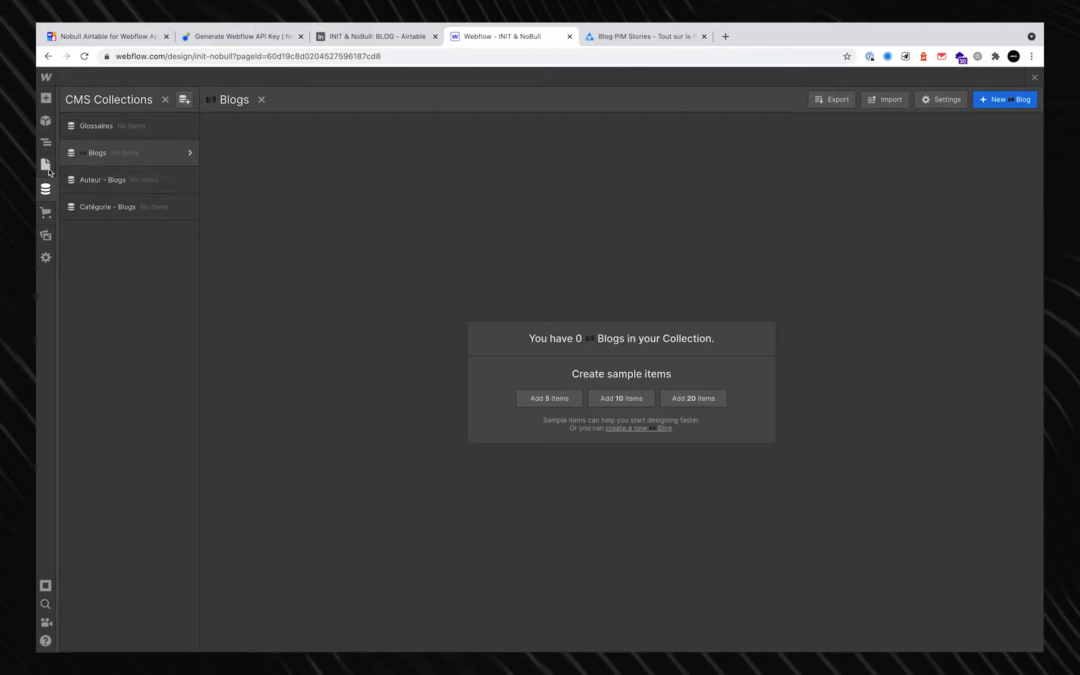
Open the Blog page in the Designer and examine its layout down to the Derniers articles section.
click(45, 187)
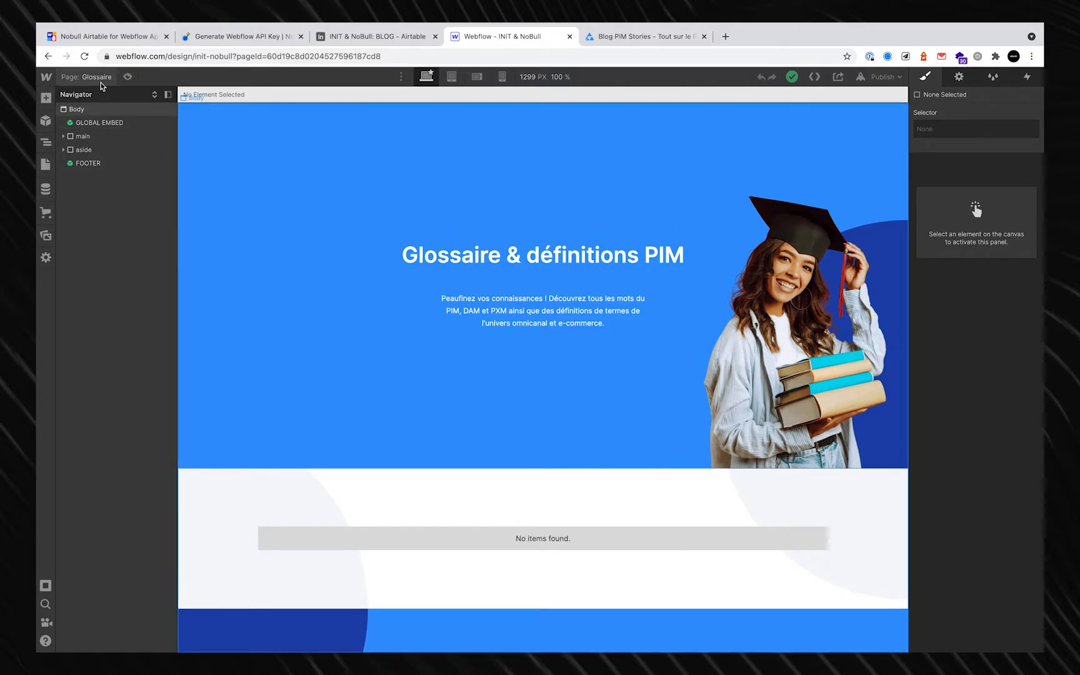
key(p)
click(101, 234)
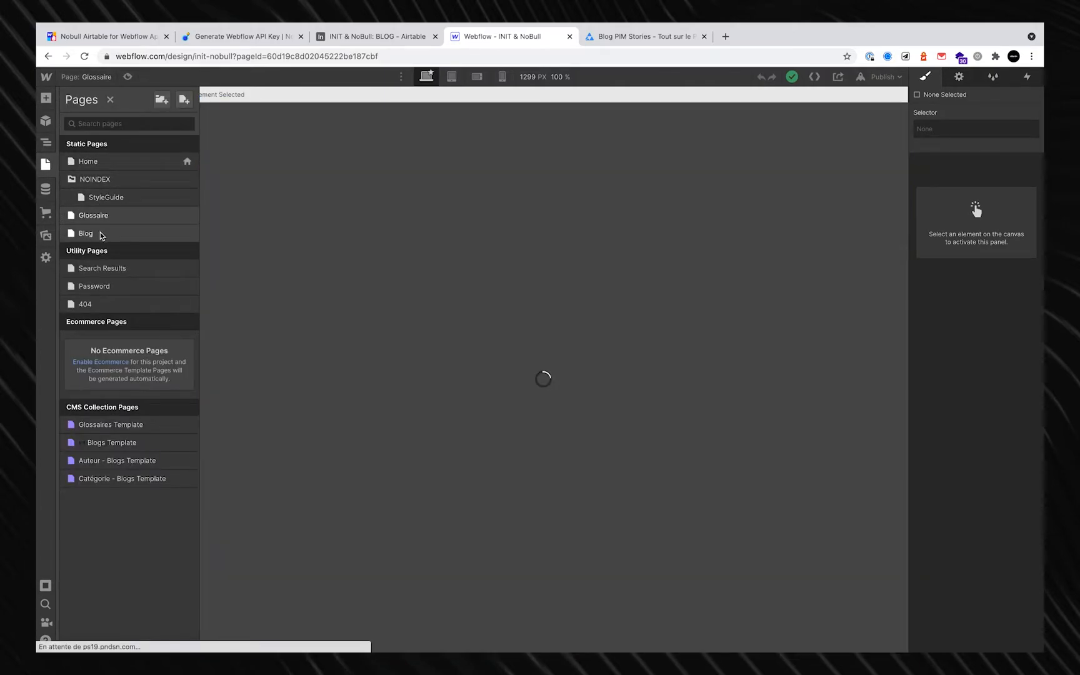
scroll(535, 376, down, 5)
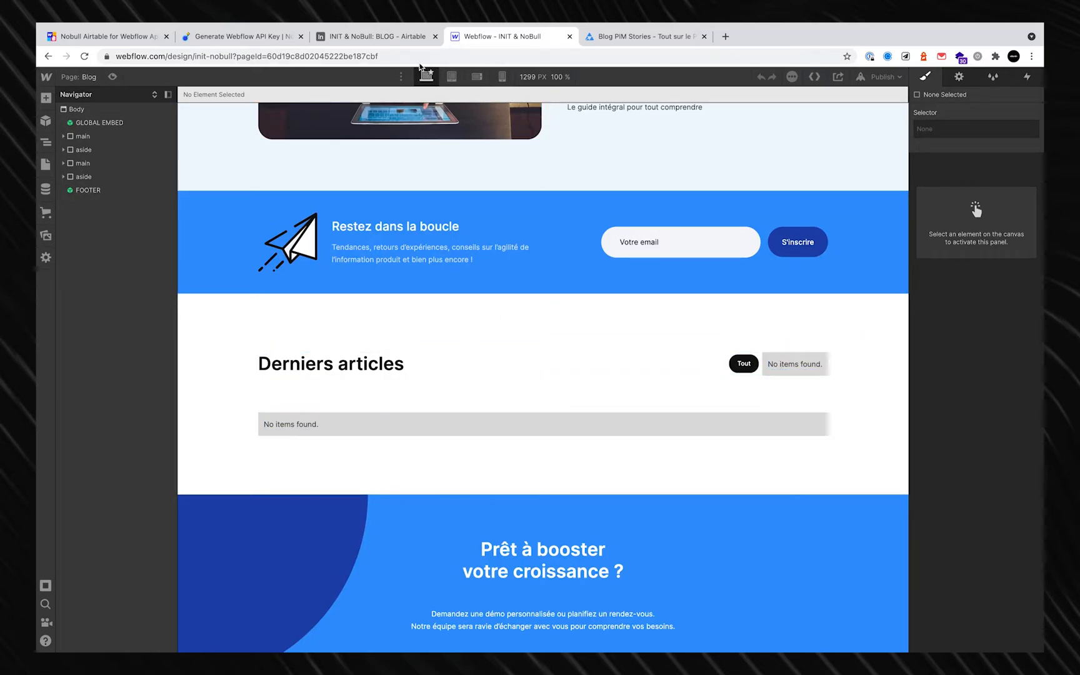
Switch to Airtable and examine the BLOG table's Catégorie and Auteur columns along with the BLOG - Auteur and BLOG - Catégorie tables.
click(341, 42)
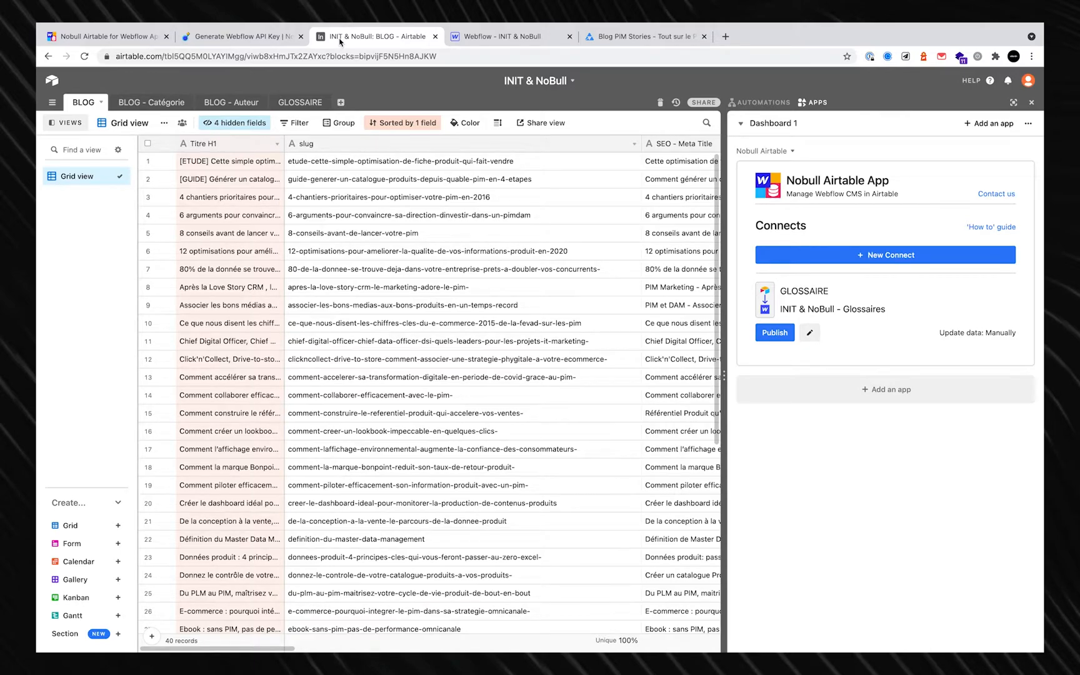
scroll(469, 218, right, 10)
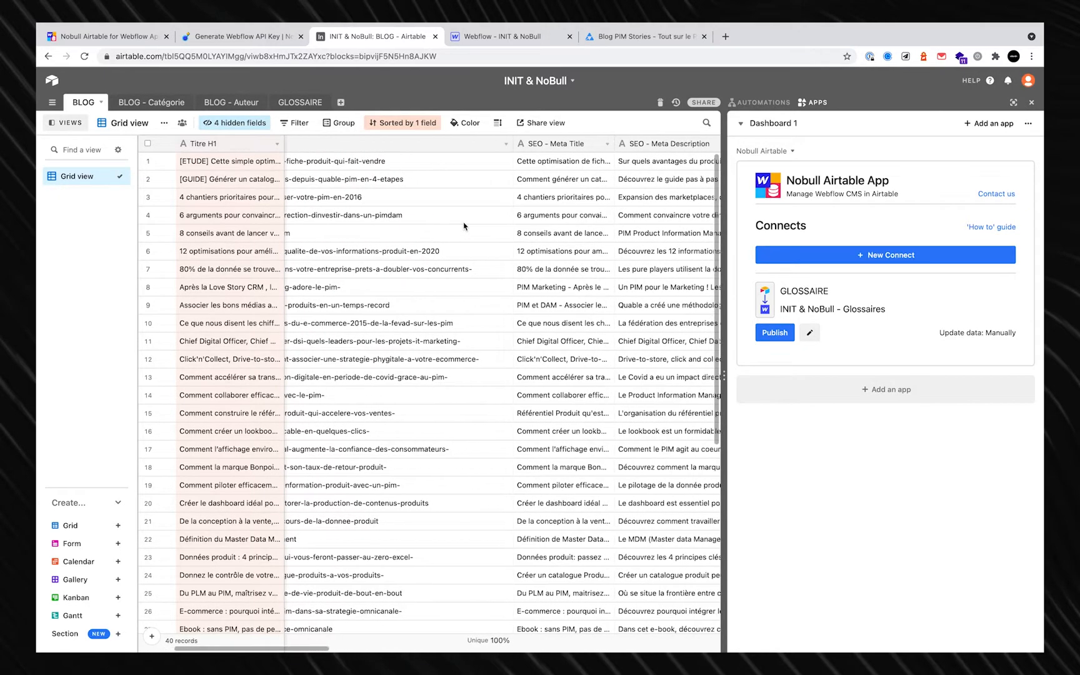
scroll(464, 225, right, 10)
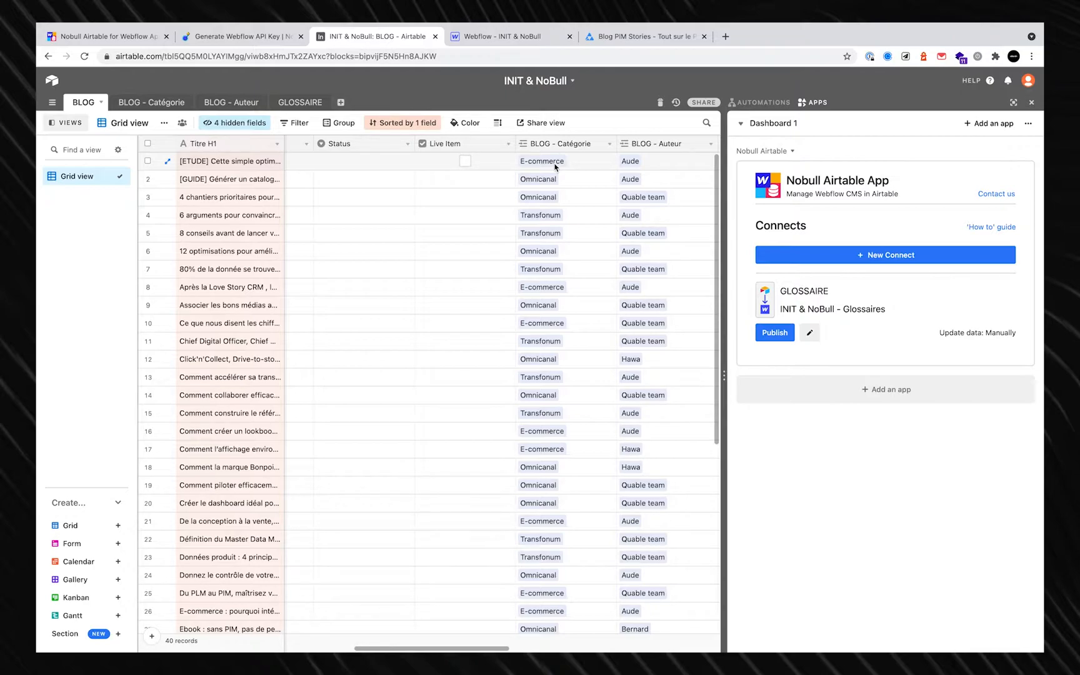
click(219, 107)
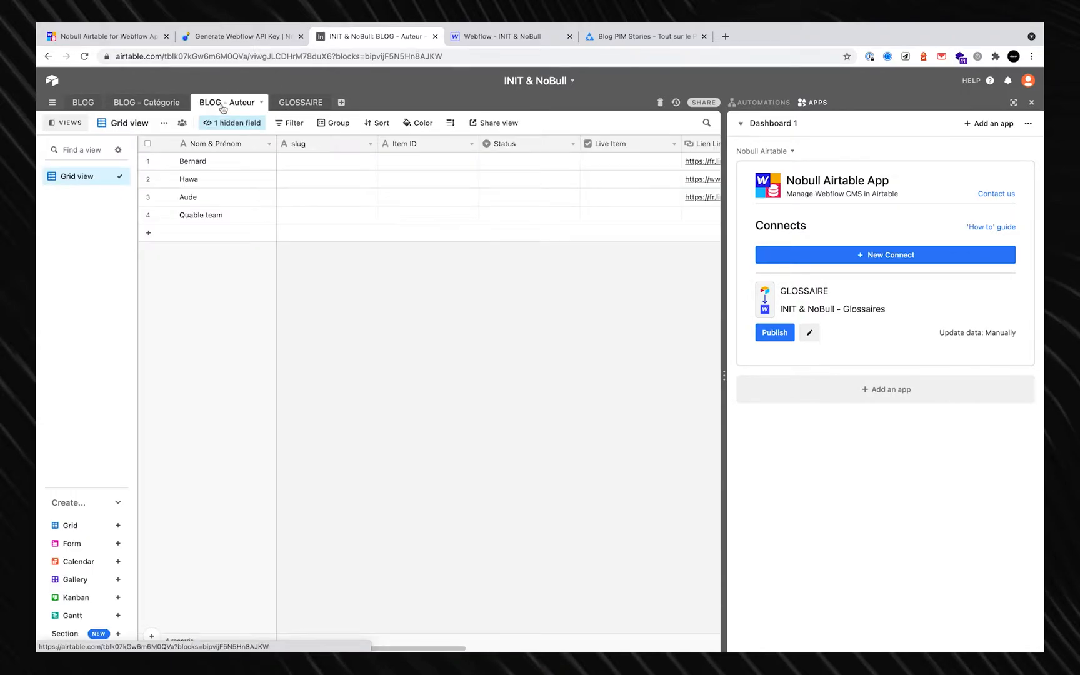
click(175, 103)
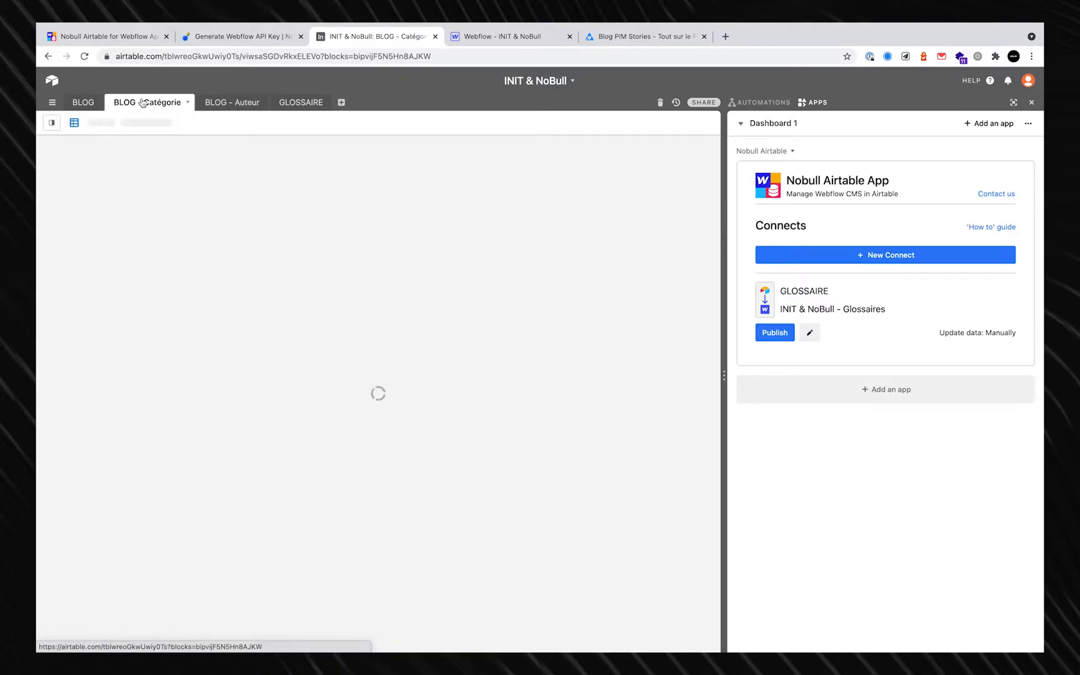
click(88, 108)
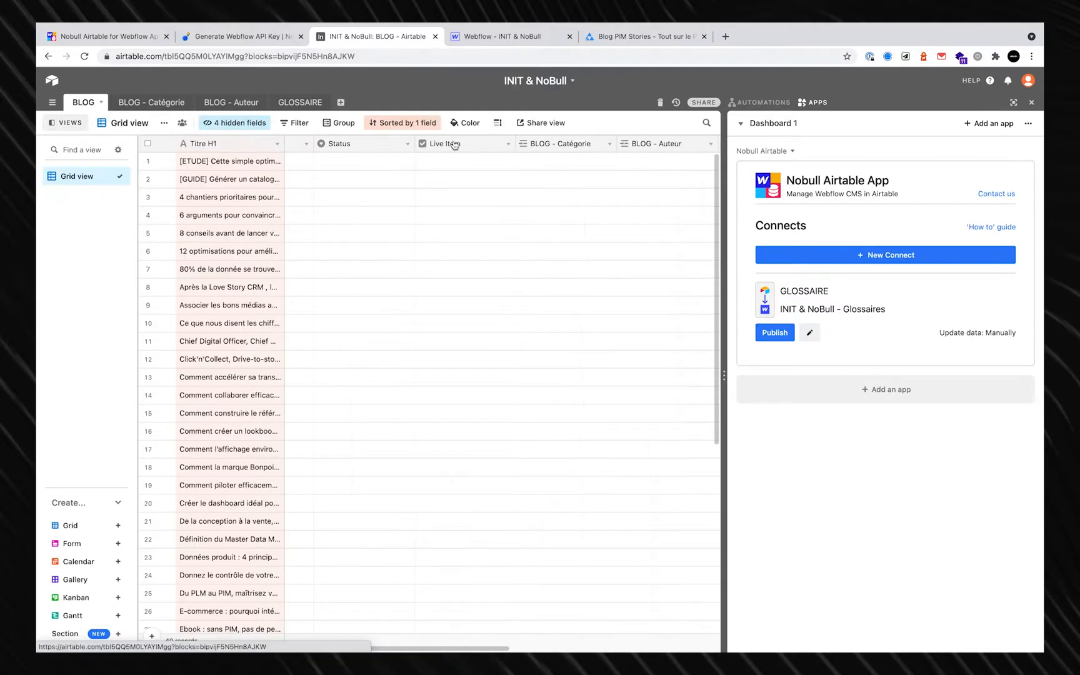
Review the BLOG - Catégorie field's link settings in the BLOG table and save the field without editing it.
right_click(568, 145)
click(567, 162)
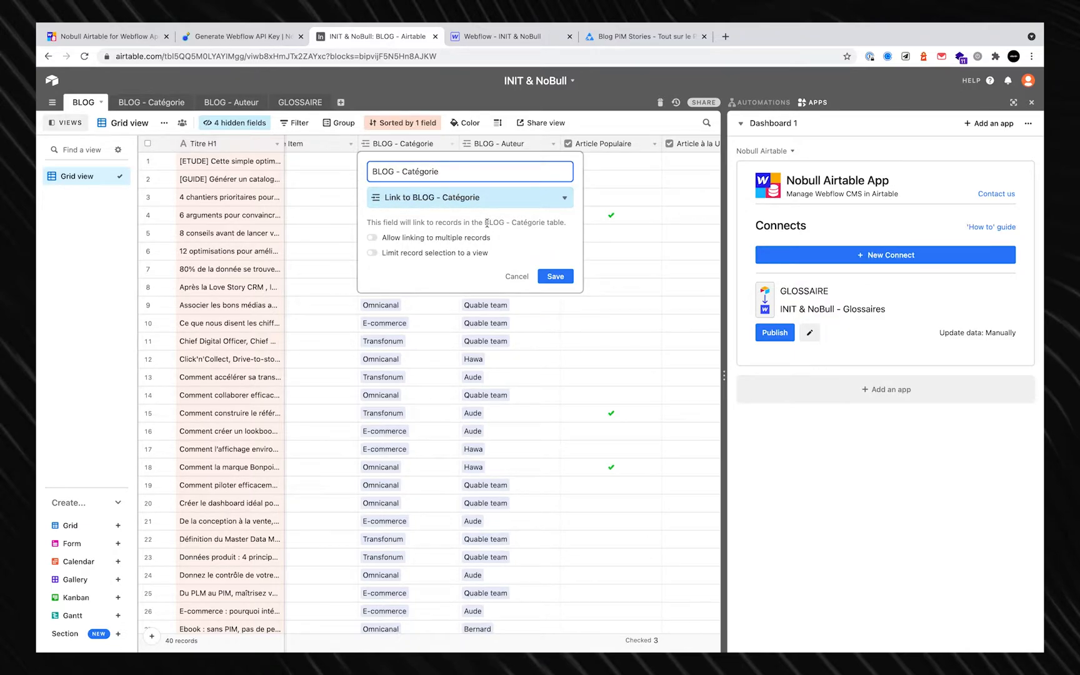
click(549, 276)
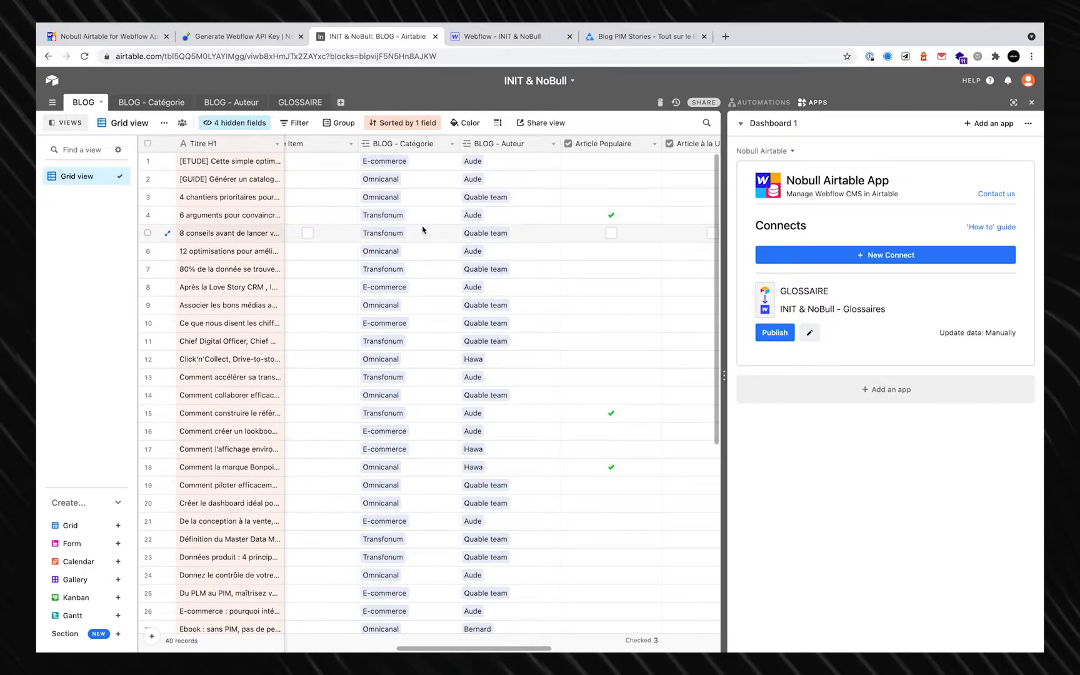
scroll(423, 230, left, 5)
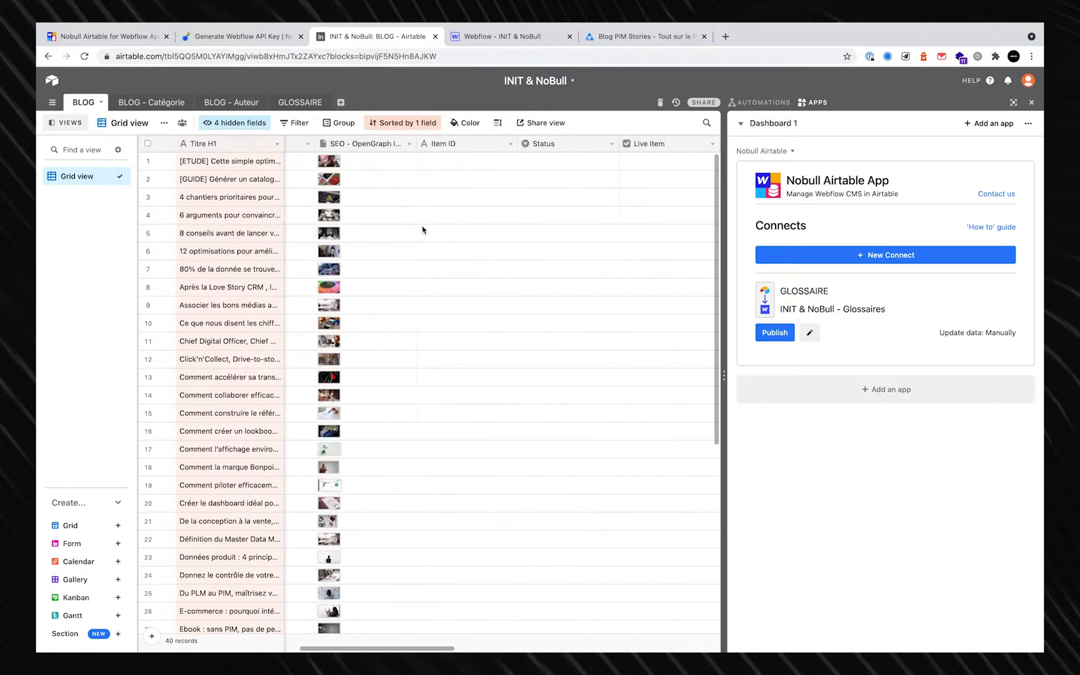
From the BLOG - Auteur table, start a new Nobull connect and authorize it with the Webflow API key copied from the key generator page.
click(231, 102)
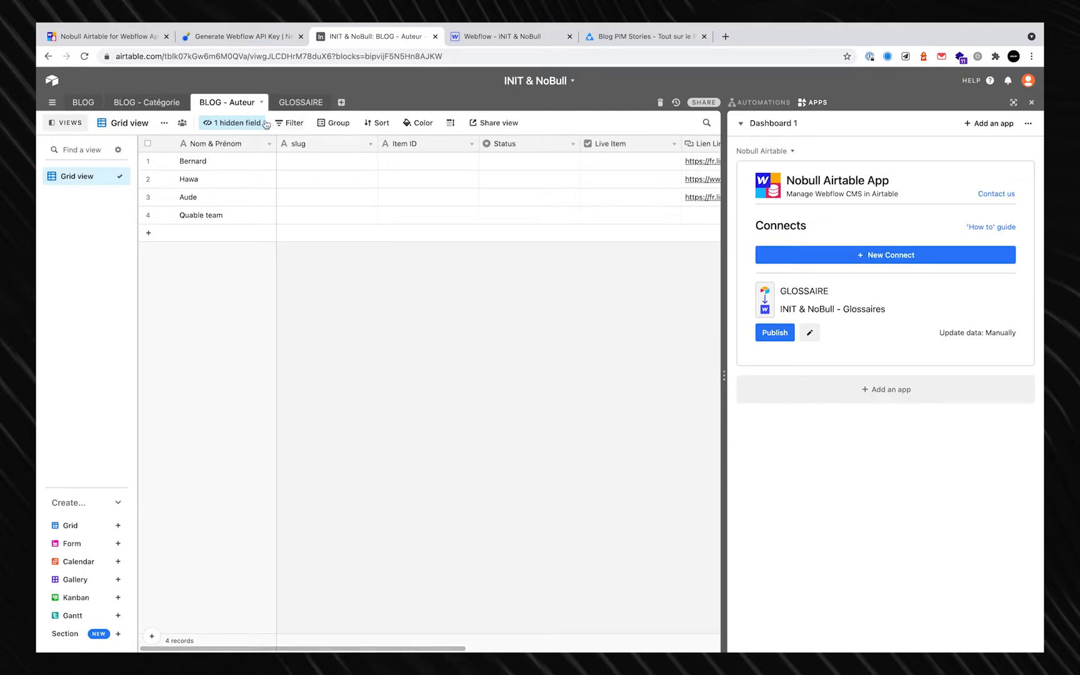
click(884, 254)
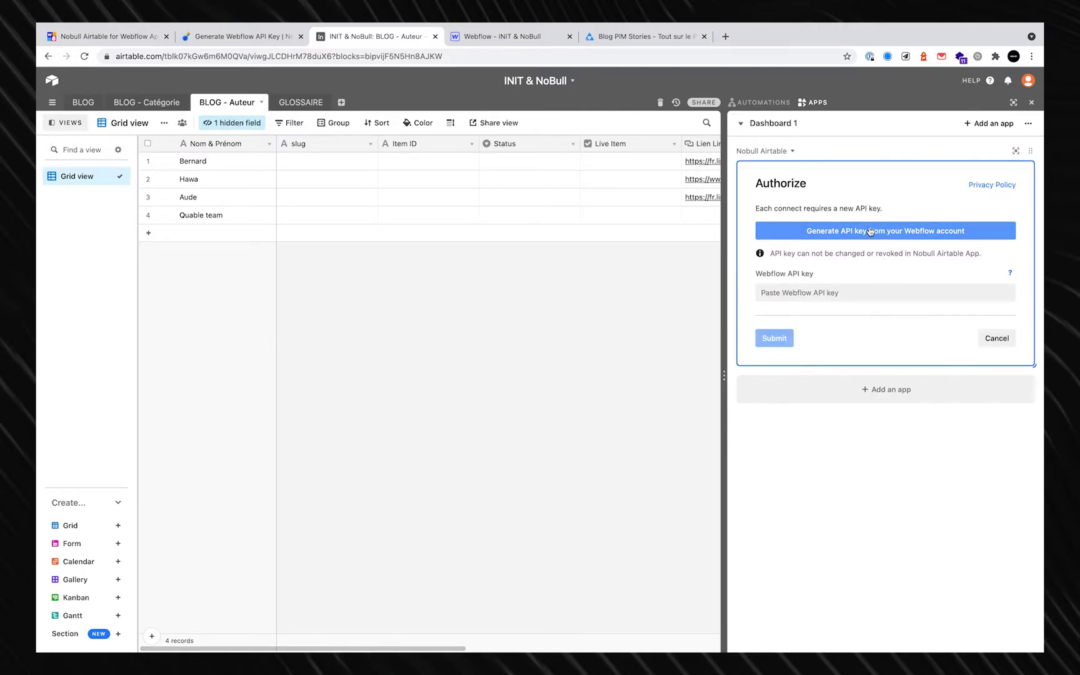
click(241, 37)
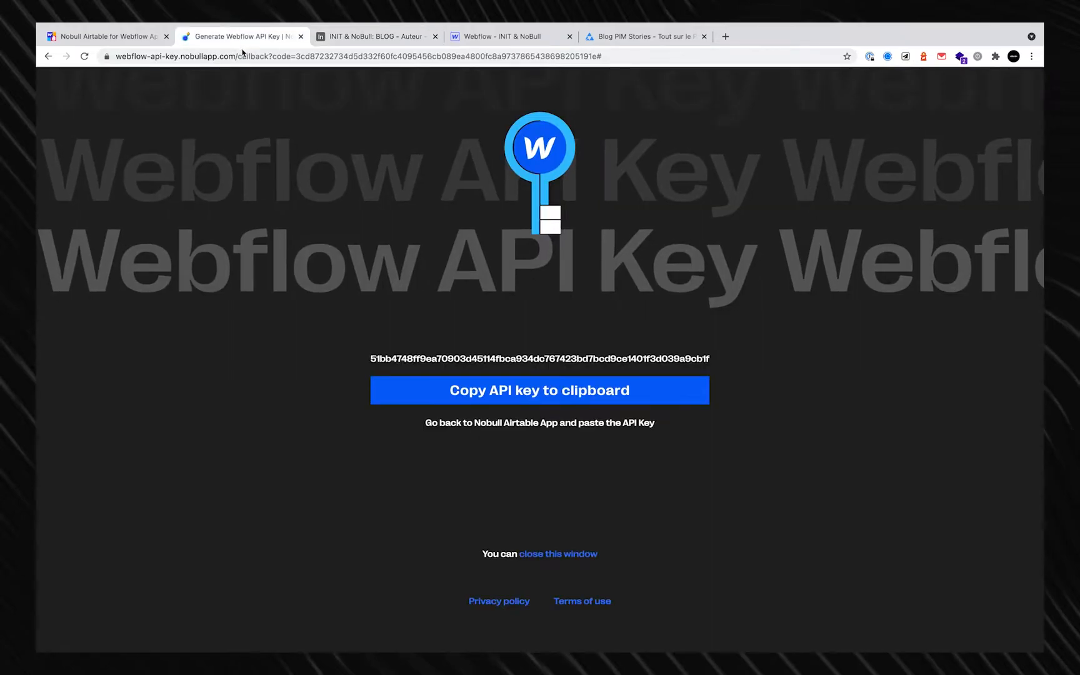
click(481, 390)
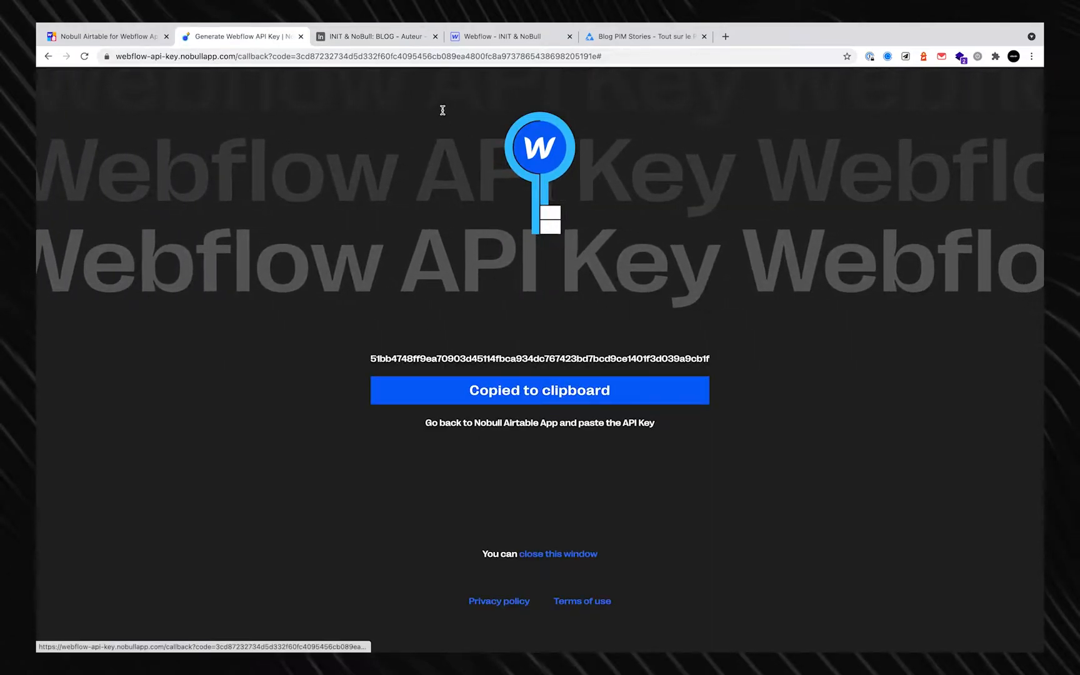
click(409, 37)
click(798, 294)
key(ctrl+v)
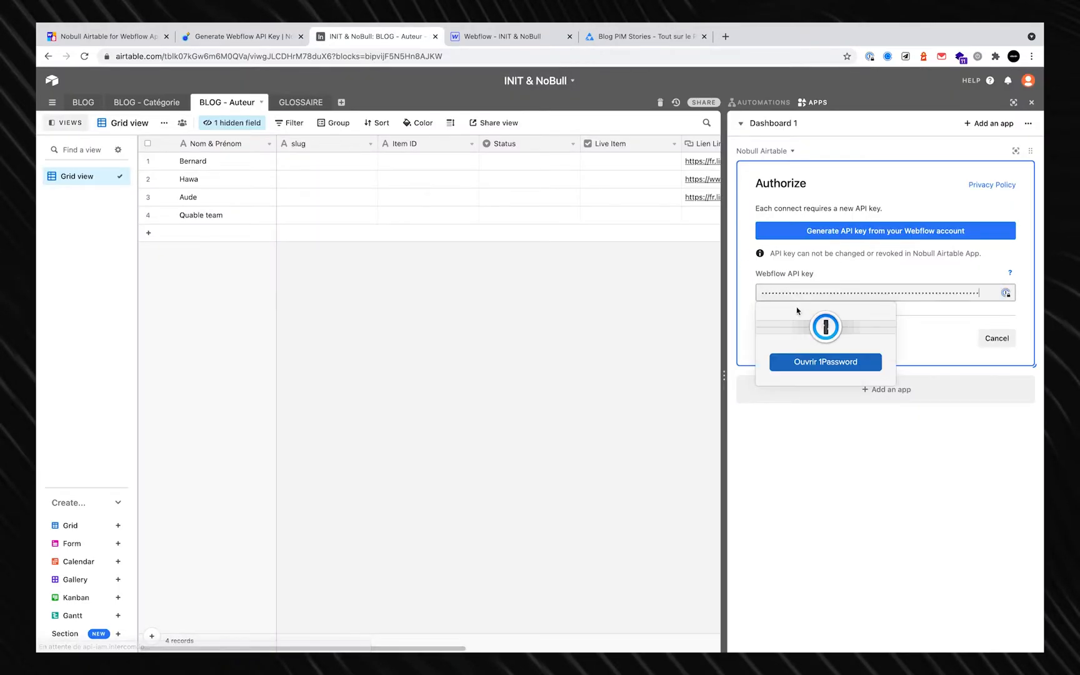
click(945, 343)
click(775, 337)
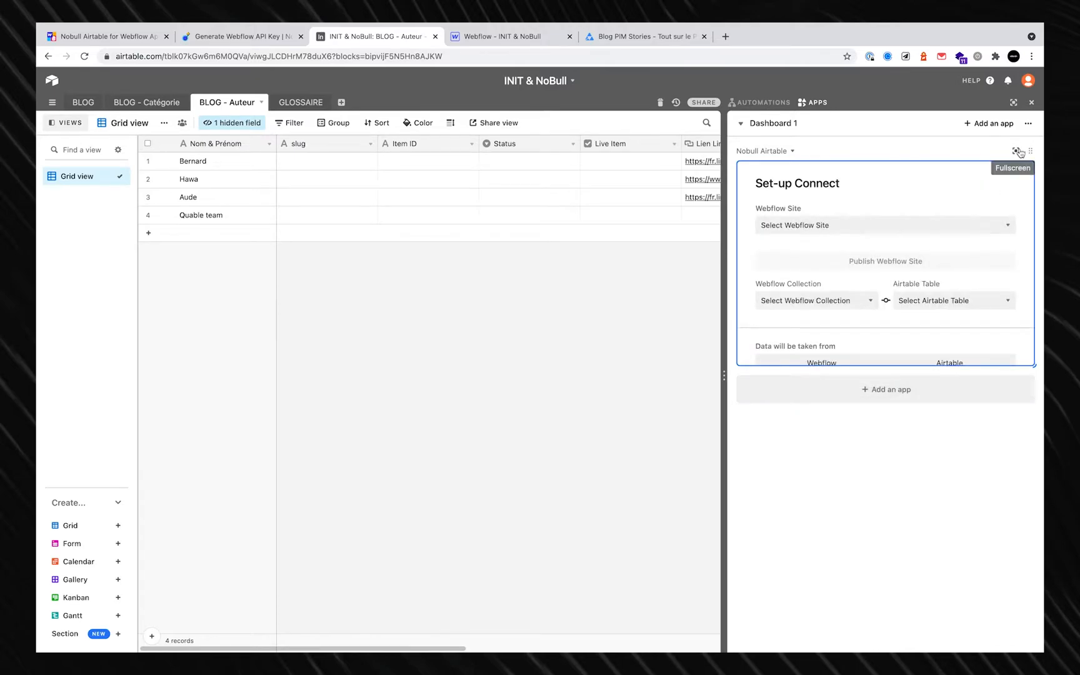
Show the connect set-up in fullscreen and link the INIT & NoBull site's Auteur - Blogs collection to the BLOG - Auteur table.
click(1016, 151)
click(618, 185)
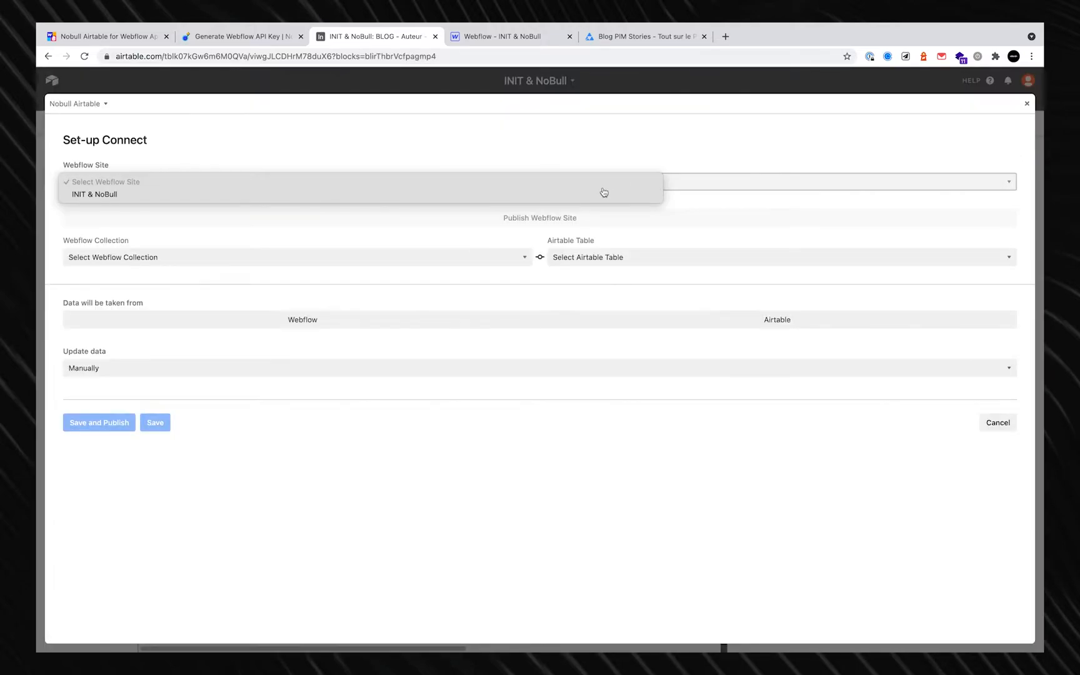
click(587, 194)
click(244, 279)
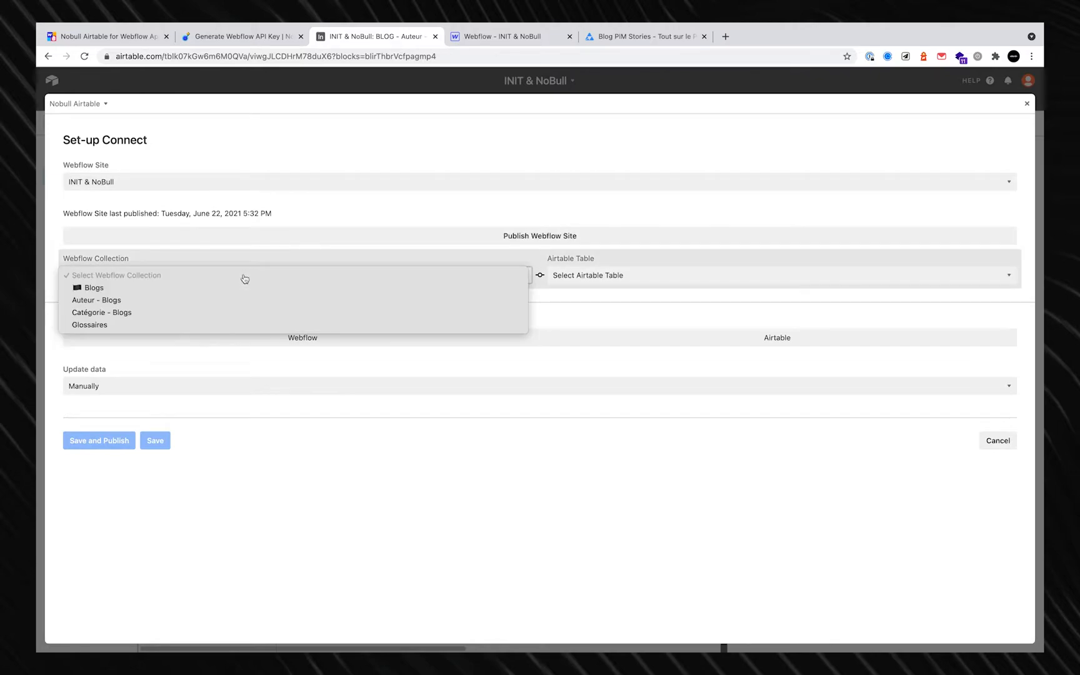
click(231, 300)
click(643, 276)
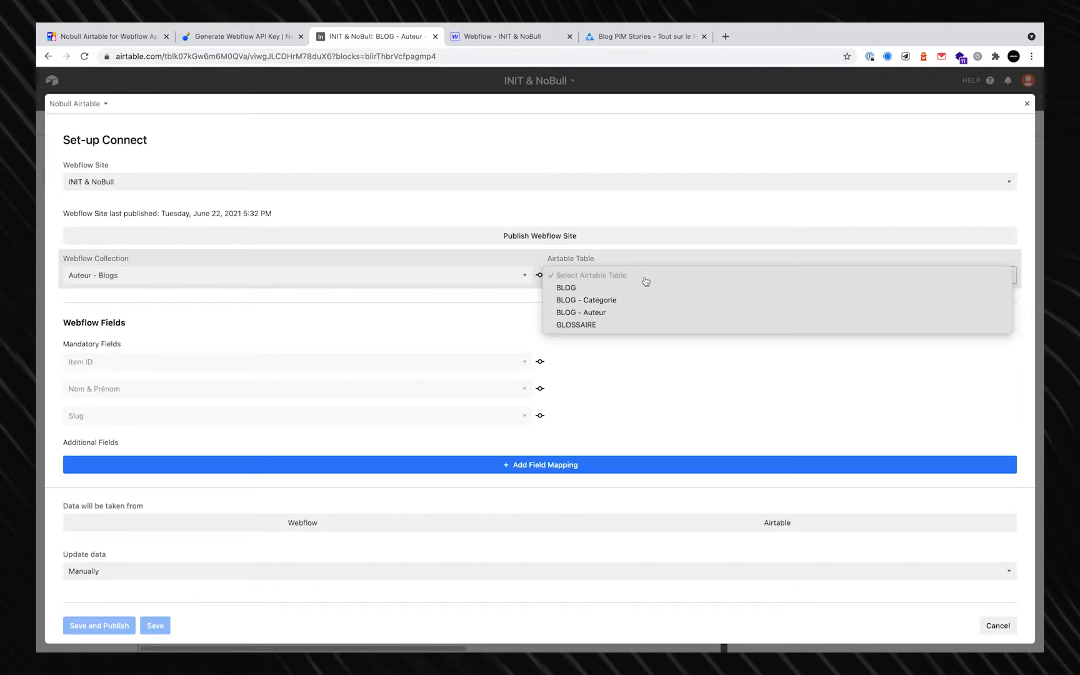
click(622, 316)
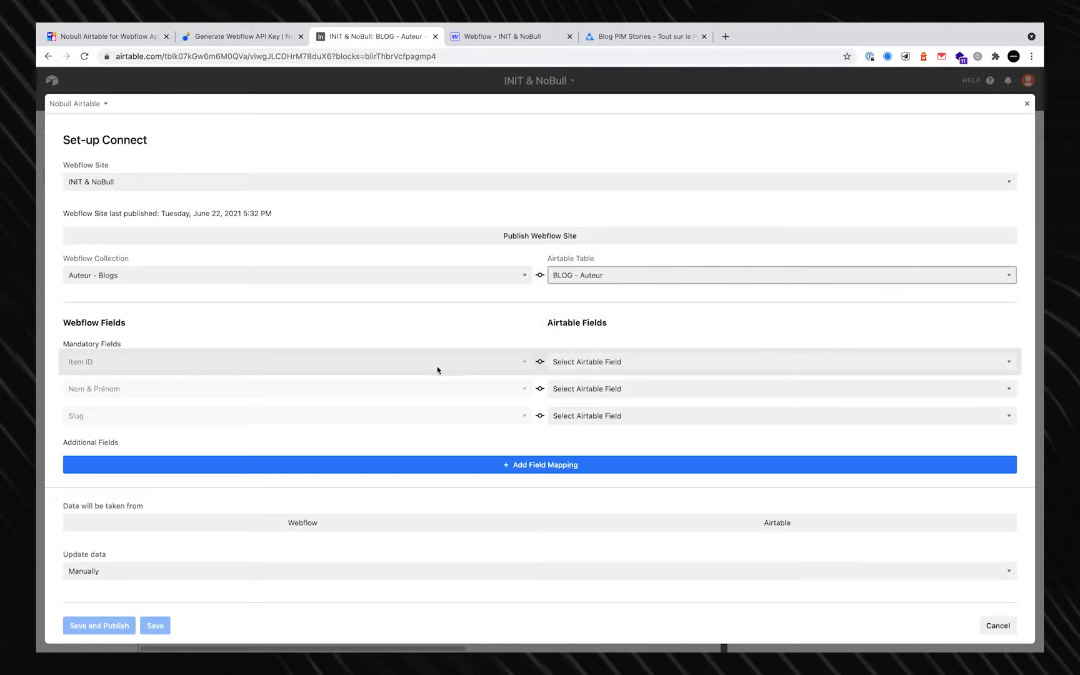
Map the mandatory Webflow fields Item ID, Nom & Prénom and Slug to the Airtable fields Item ID, Nom & Prénom and slug.
click(616, 362)
click(570, 411)
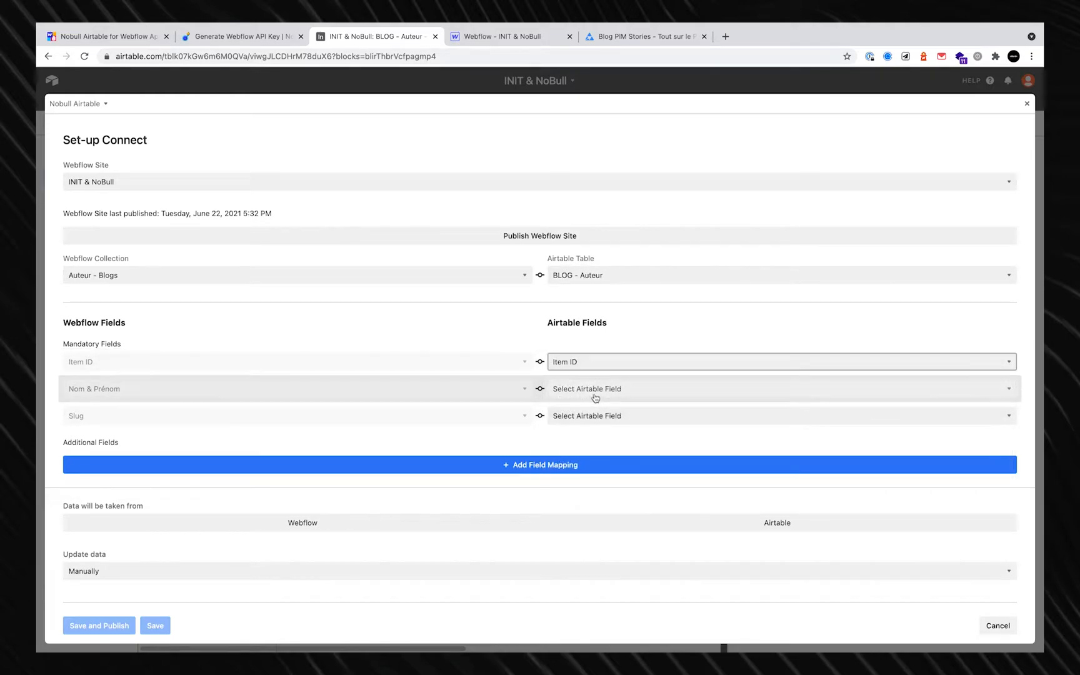
click(595, 392)
click(593, 402)
click(574, 416)
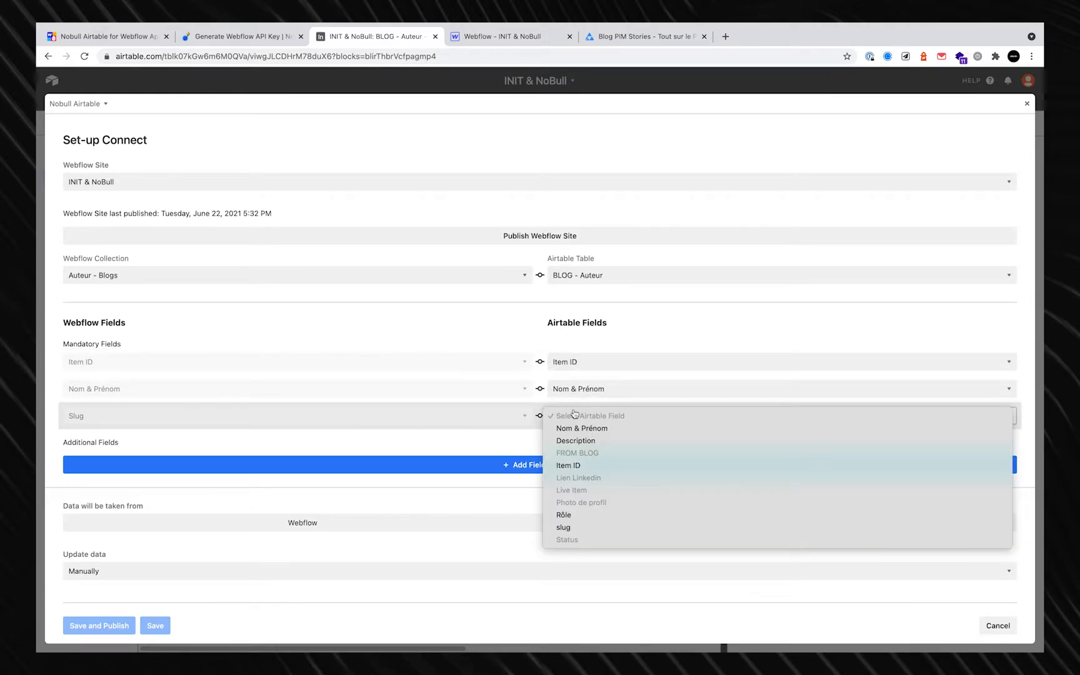
click(563, 527)
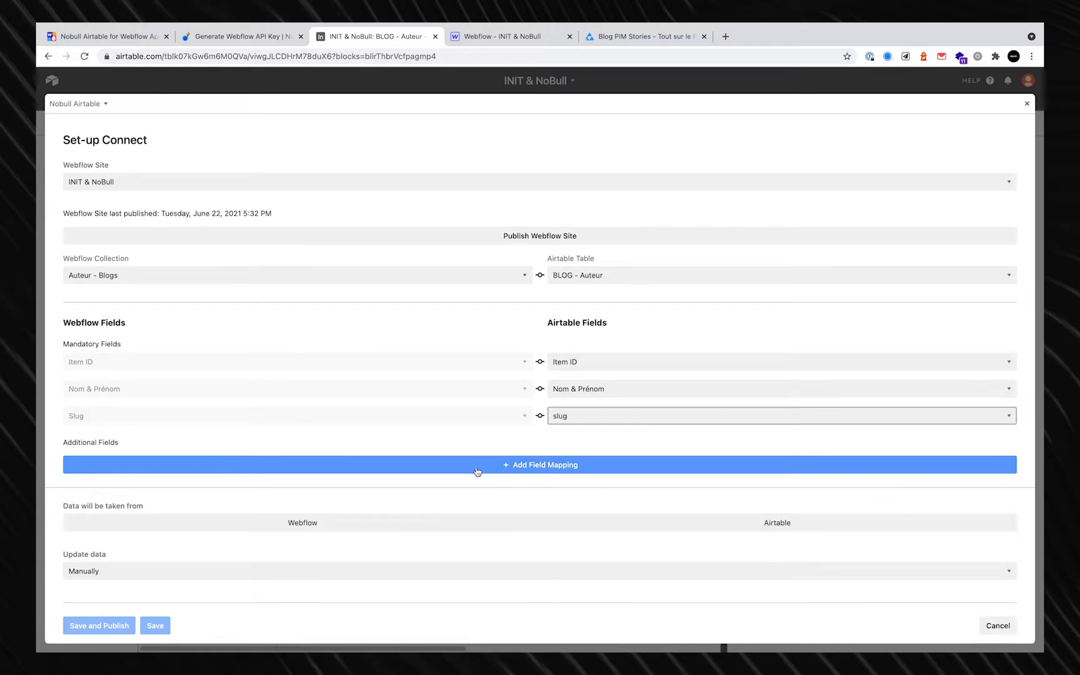
Add a field mapping from Webflow's Description to Airtable's Description.
click(477, 465)
click(467, 461)
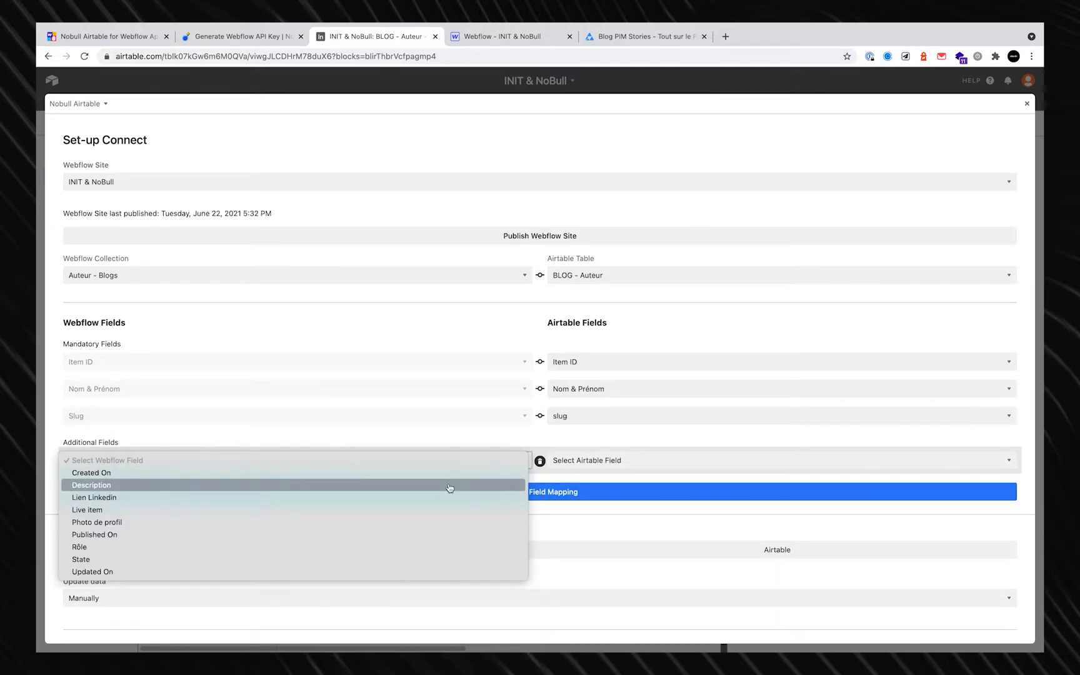
click(447, 486)
click(609, 460)
click(606, 485)
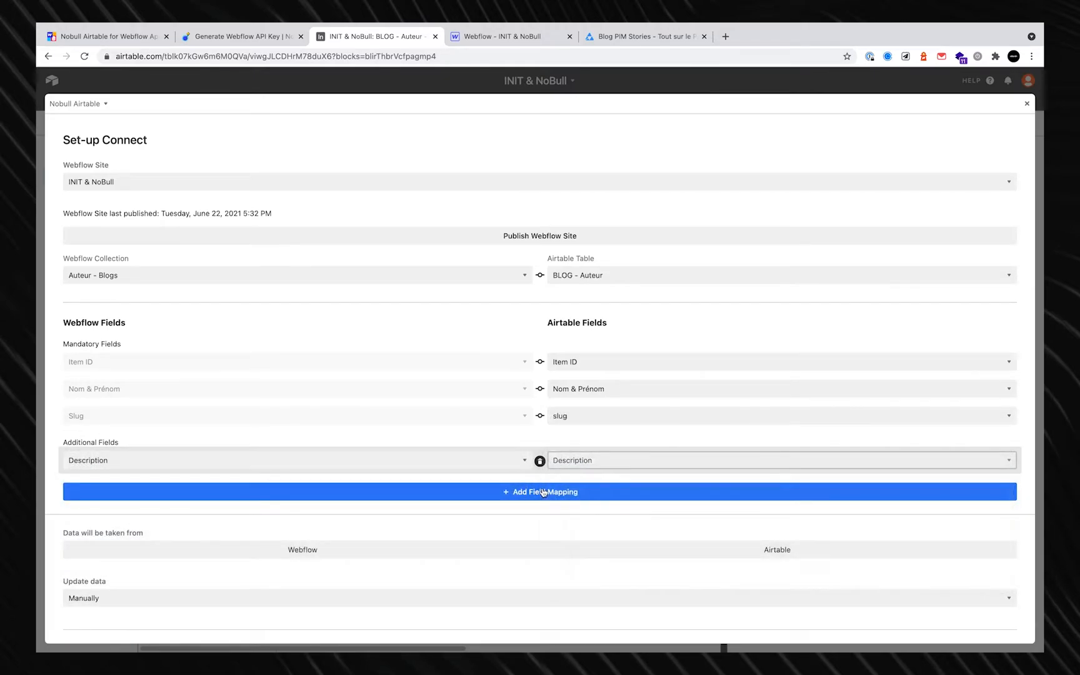
Add a field mapping from Webflow's Lien Linkedin to Airtable's Lien Linkedin.
click(530, 491)
click(514, 487)
click(494, 512)
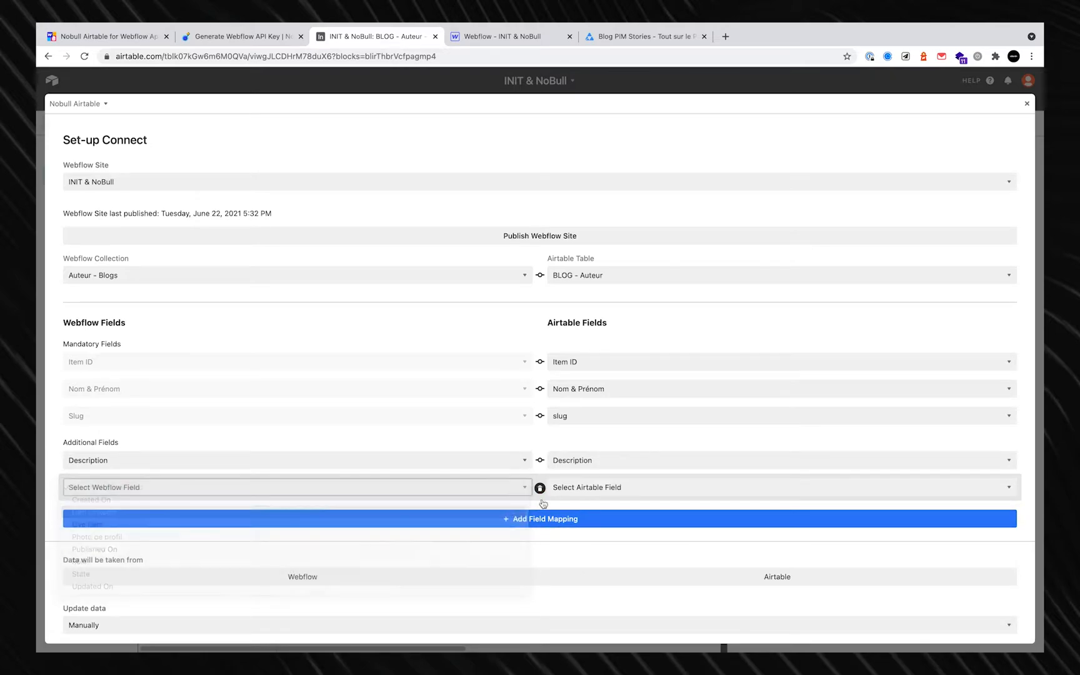
click(571, 490)
click(540, 530)
Add a field mapping from Webflow's Live item to Airtable's Live Item.
click(539, 524)
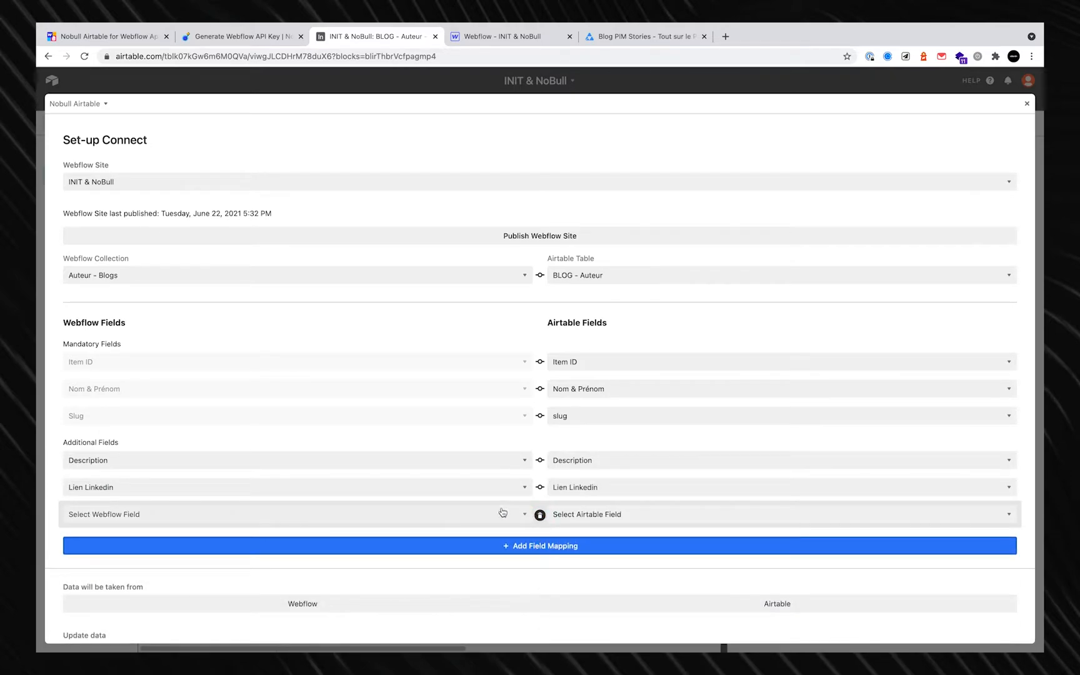
click(498, 513)
click(563, 531)
click(598, 516)
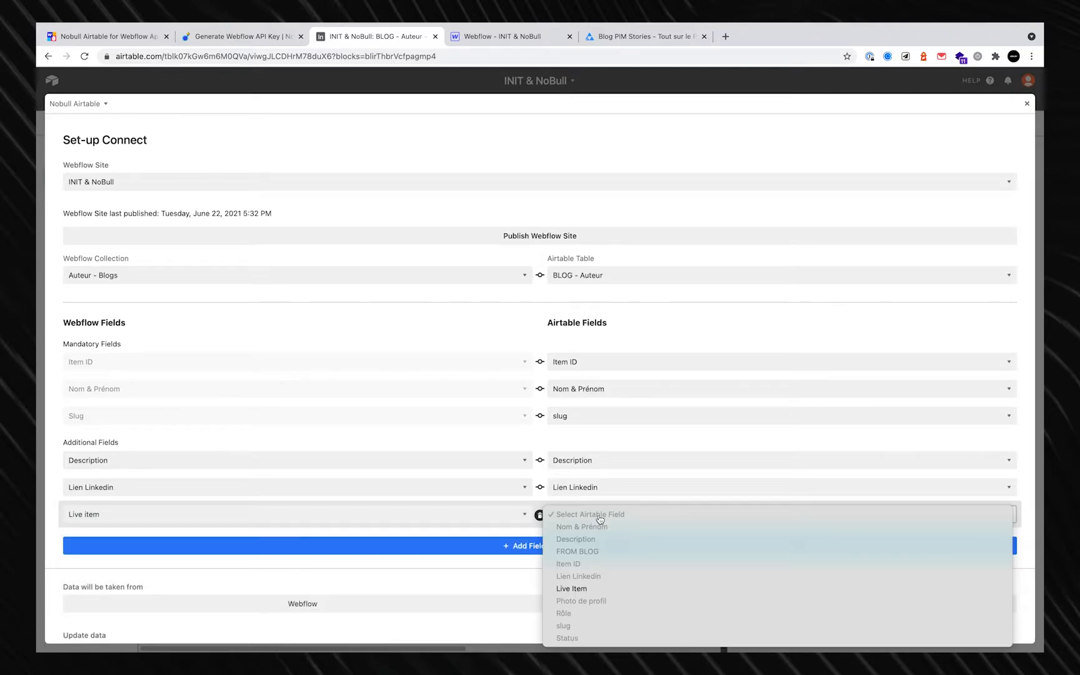
click(578, 588)
Add a field mapping from Webflow's Photo de profil to Airtable's Photo de profil.
click(550, 546)
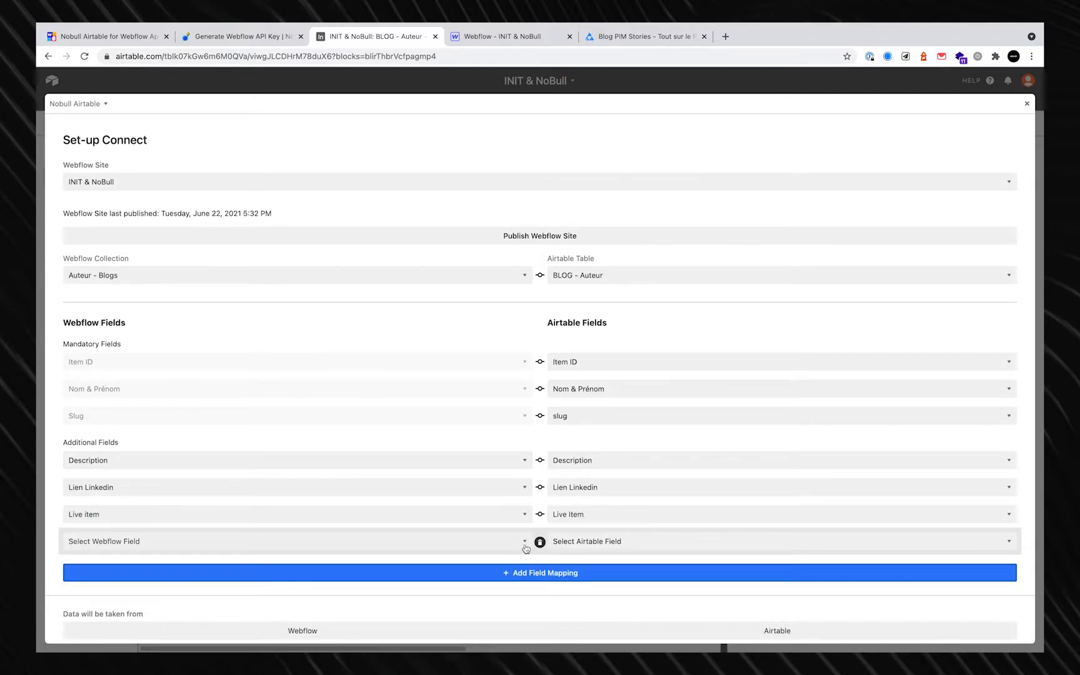
click(518, 544)
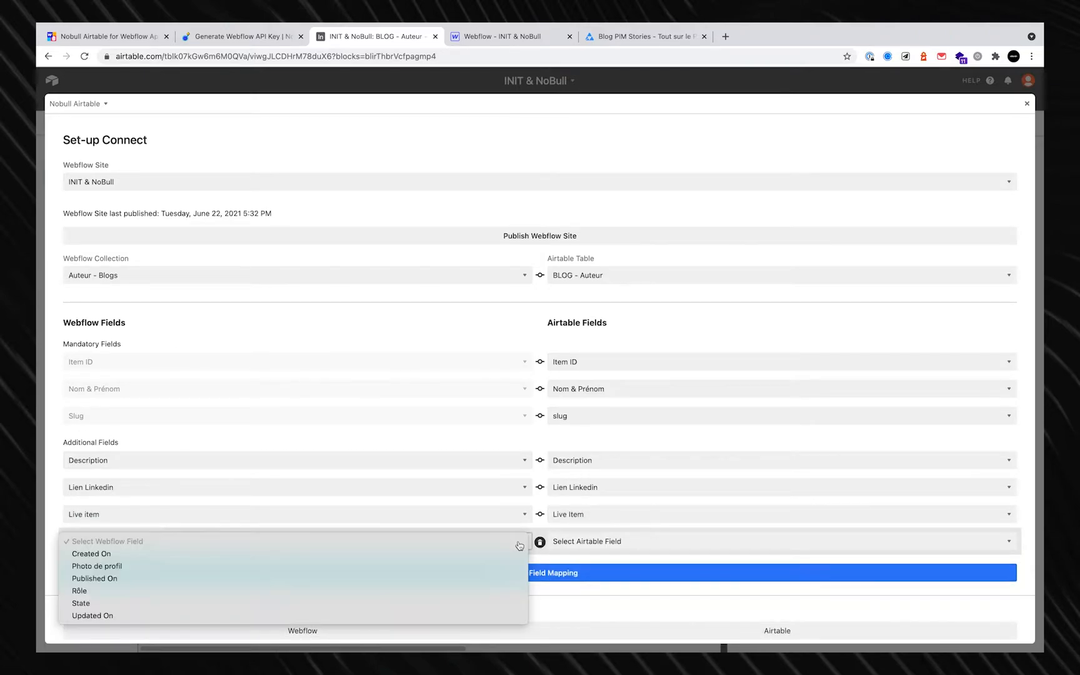
click(466, 566)
click(643, 546)
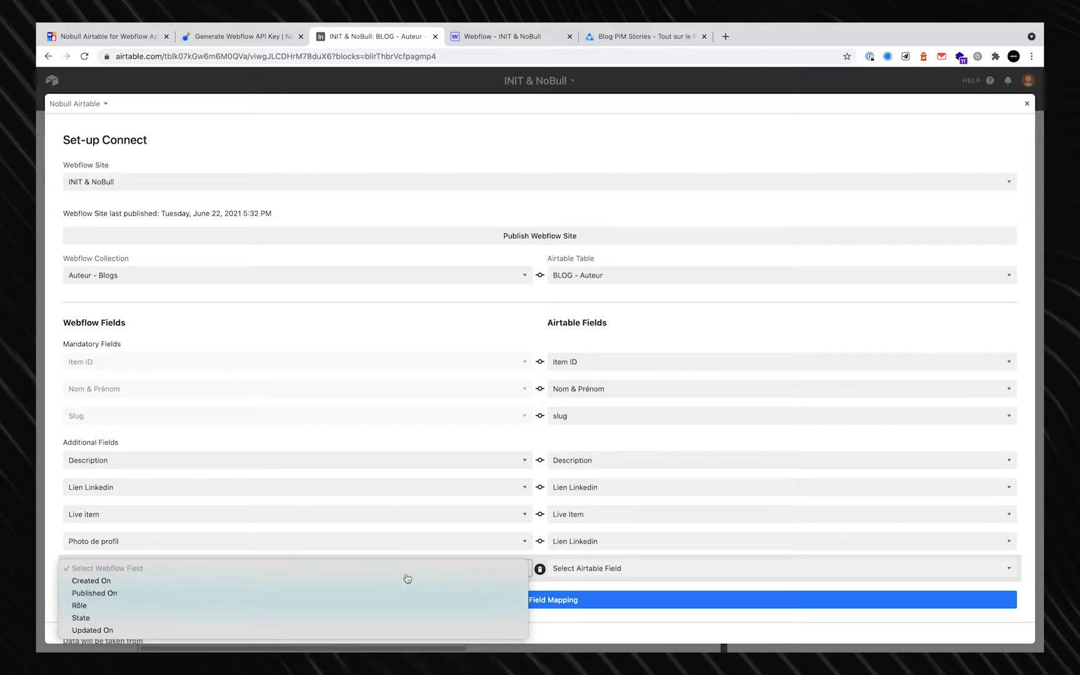
click(570, 561)
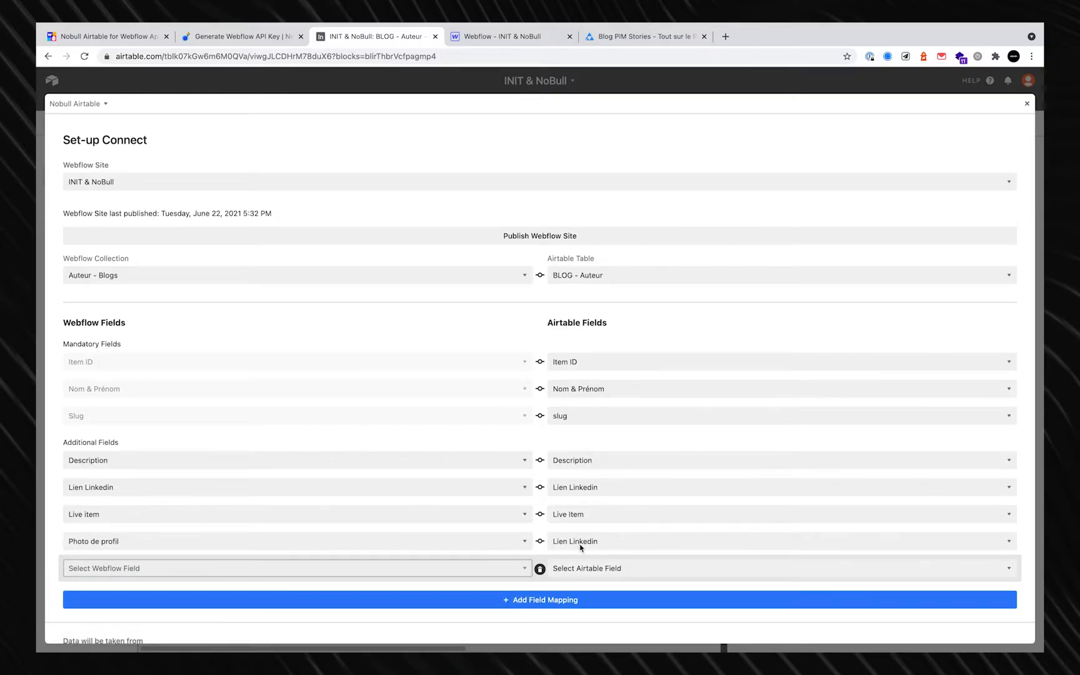
click(600, 542)
click(581, 569)
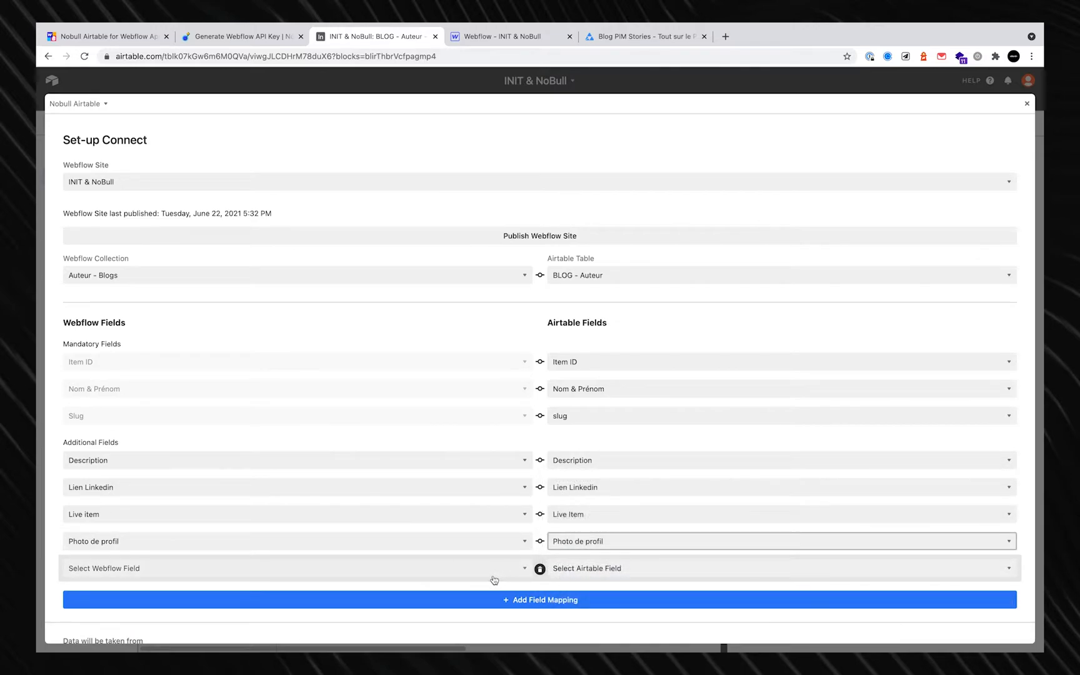
Map Webflow's Rôle field to Airtable's Rôle field in the empty additional mapping row.
click(491, 576)
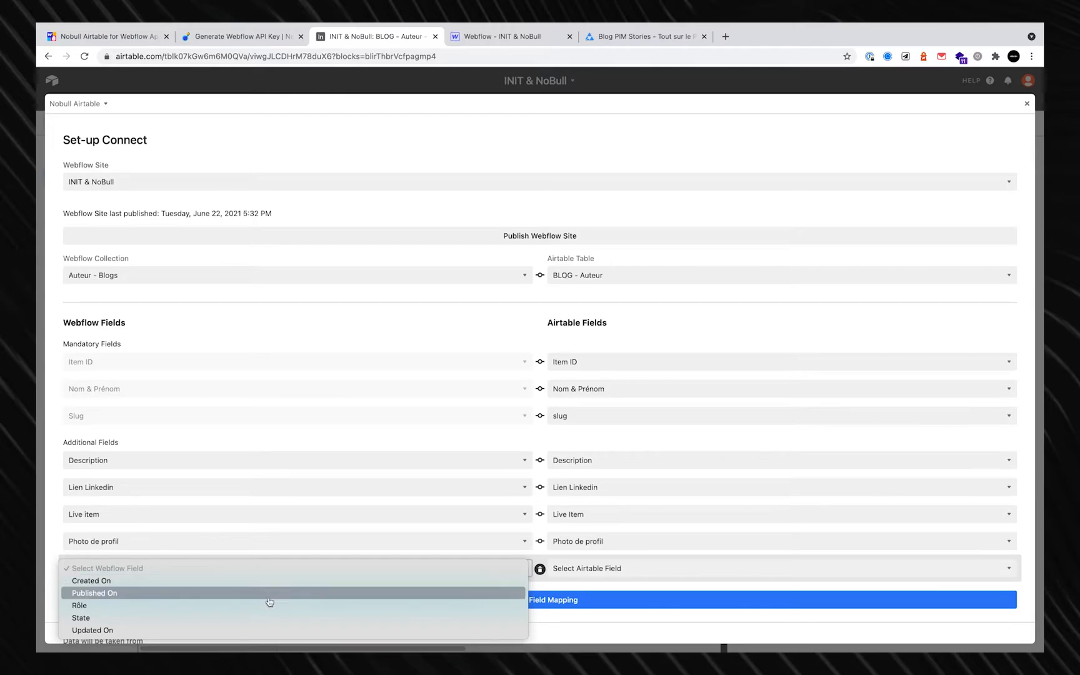
click(231, 604)
click(570, 571)
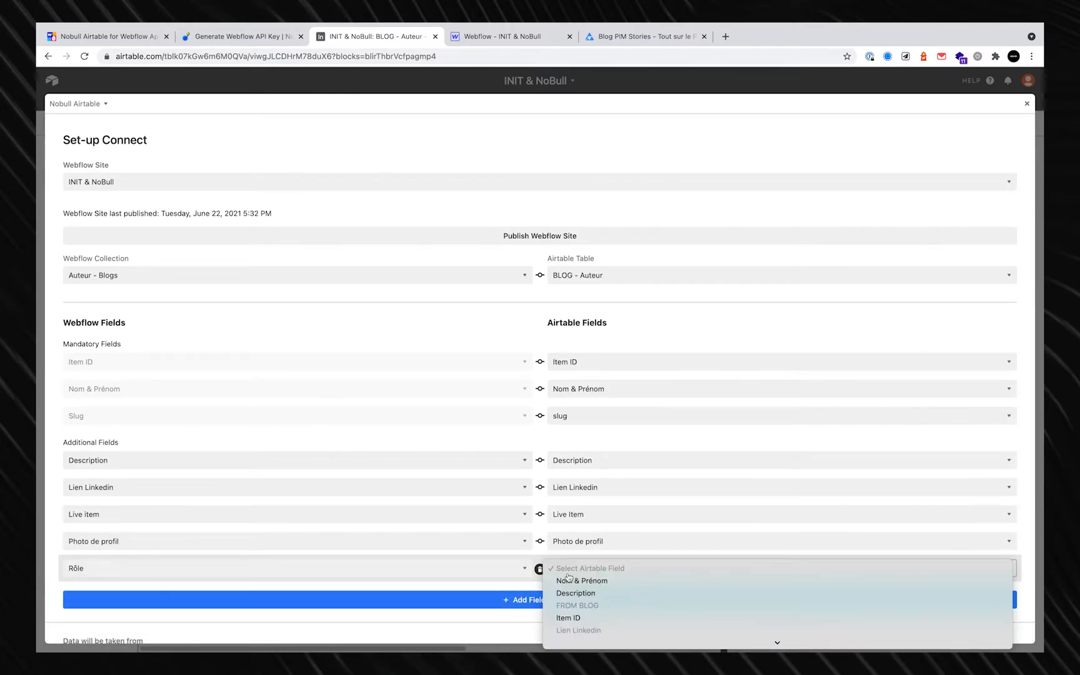
click(576, 618)
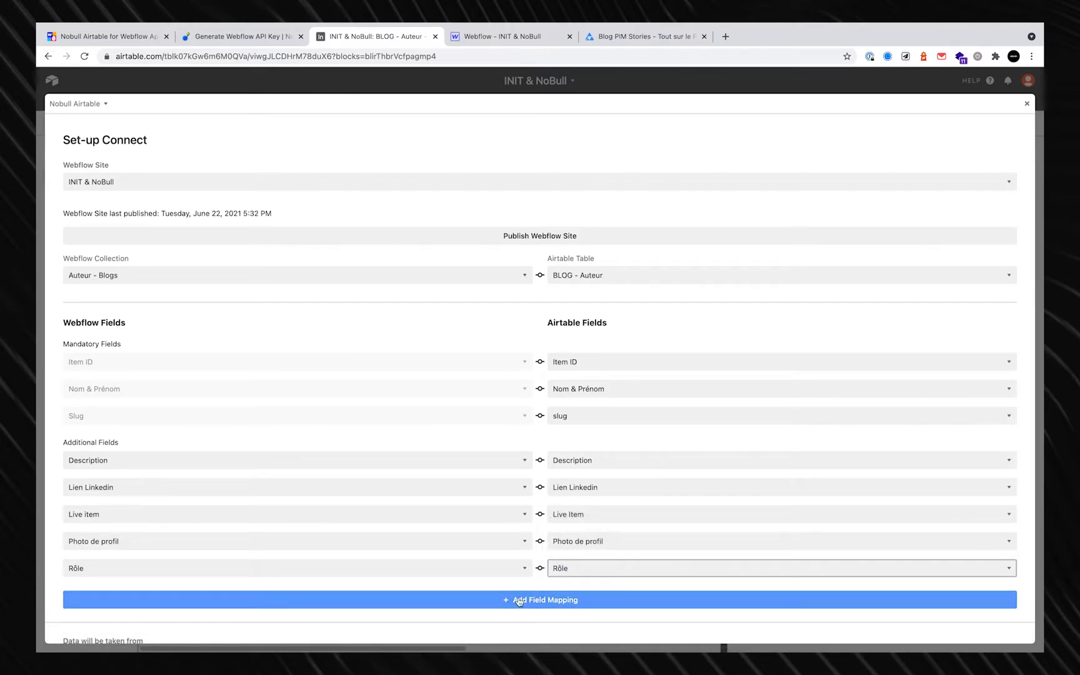
Add a field mapping from Webflow's State to Airtable's Status.
click(518, 601)
scroll(436, 574, down, 3)
click(447, 527)
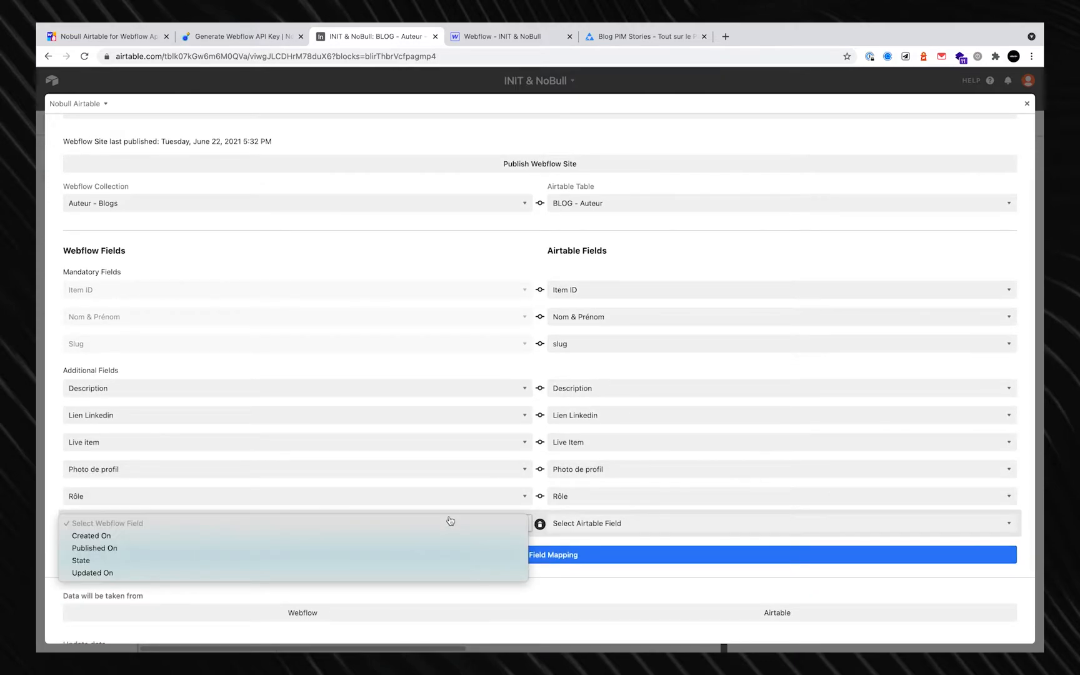
click(457, 558)
click(613, 525)
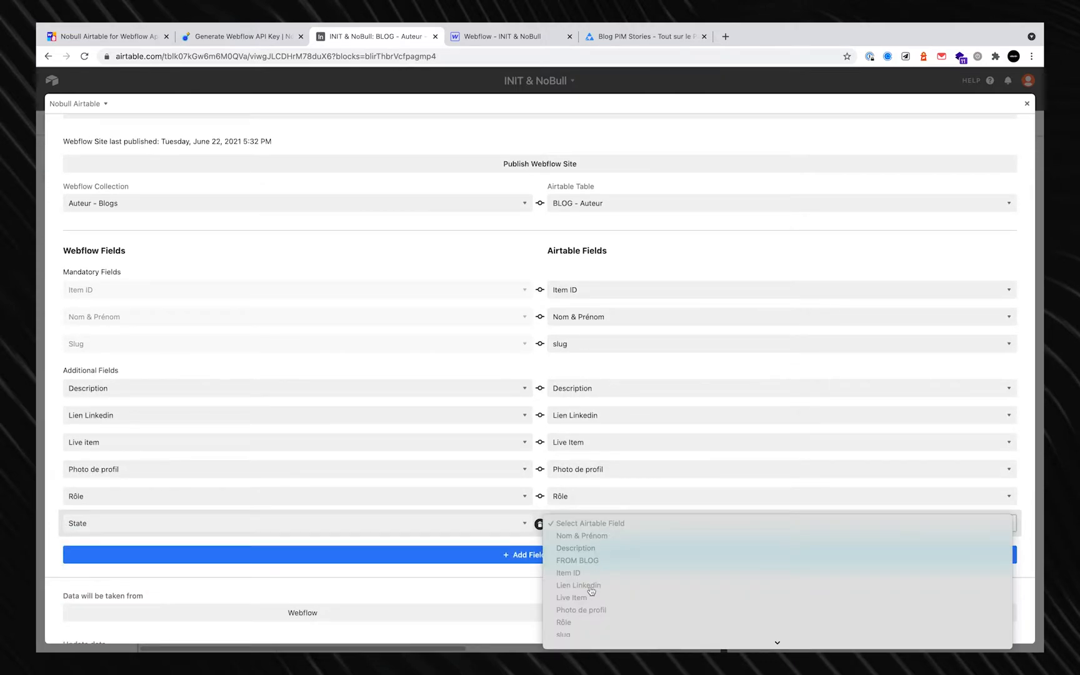
click(575, 640)
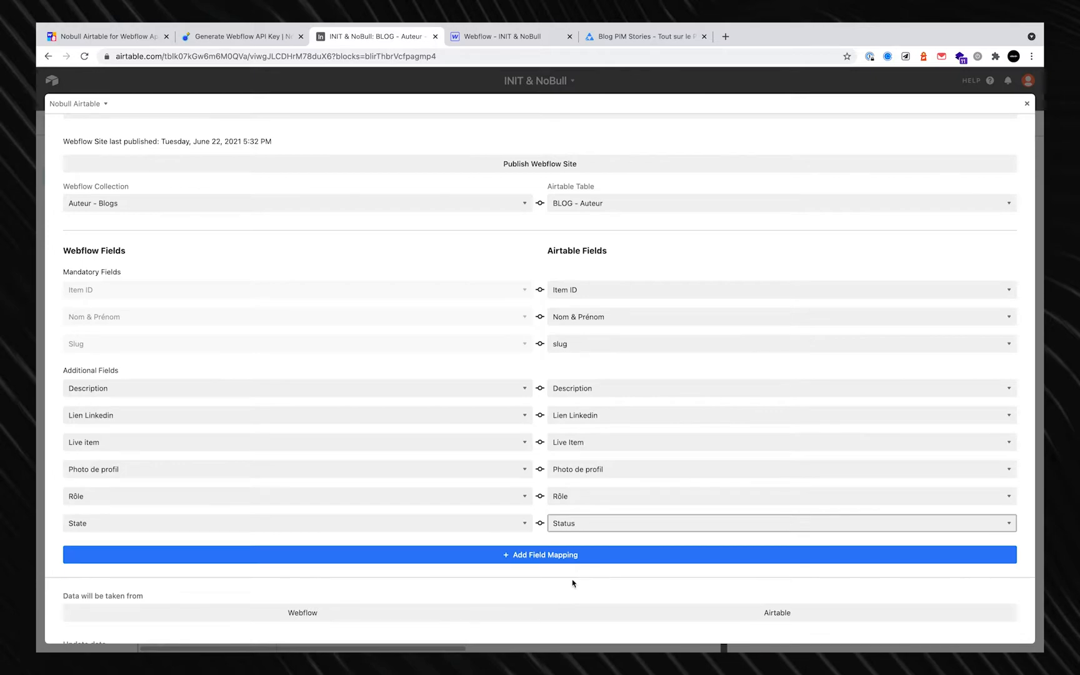
Set Airtable as the data source for the blog author connect, save and synchronize it, and return to the connects list.
scroll(455, 532, down, 3)
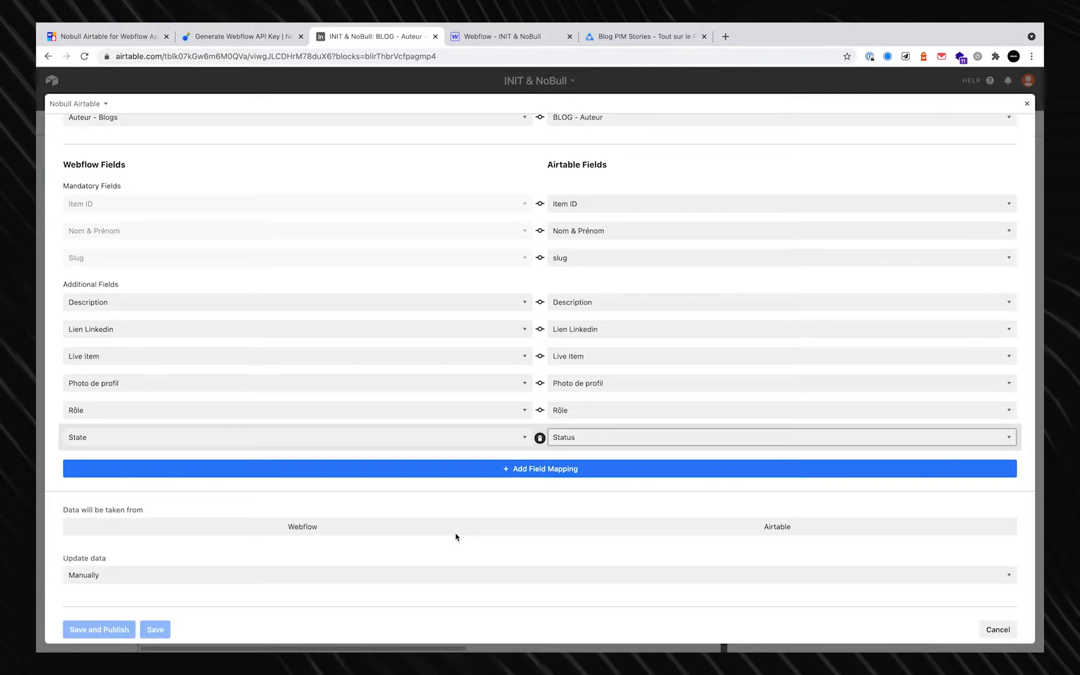
scroll(455, 534, down, 1)
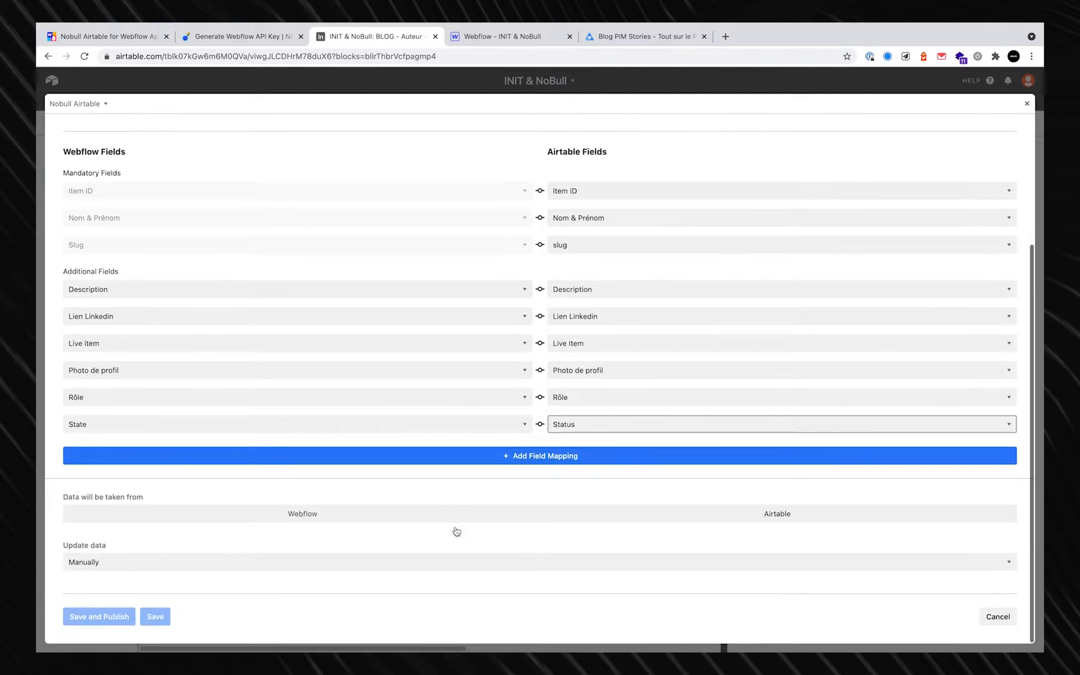
click(803, 523)
scroll(319, 614, down, 1)
click(167, 618)
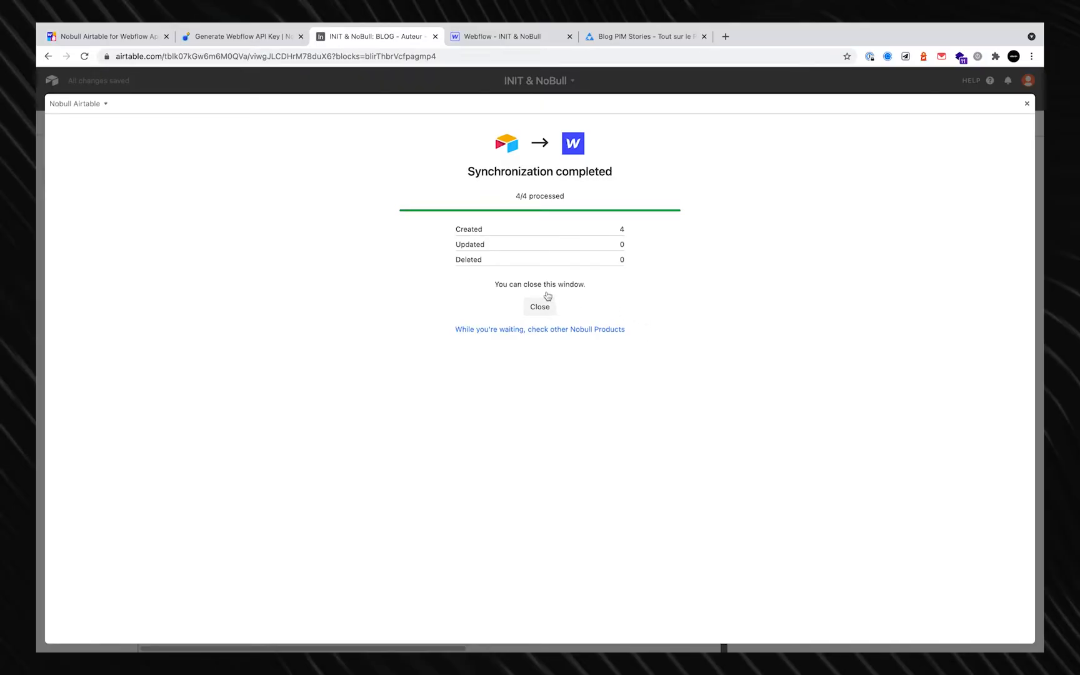
click(540, 306)
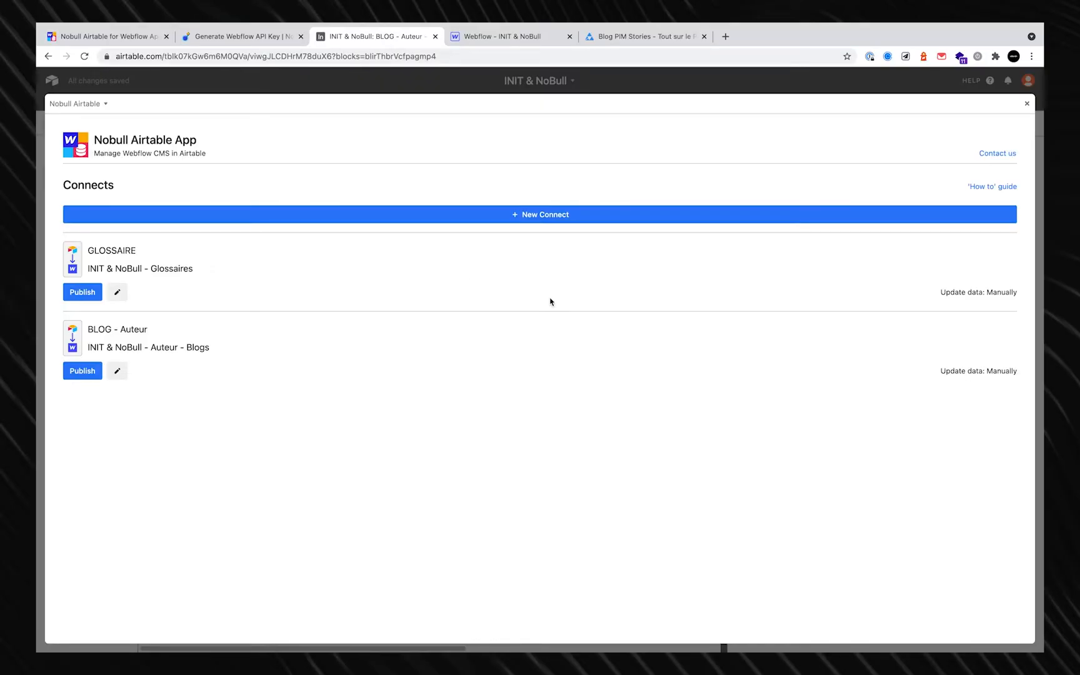
Start a new connect for the blog categories and authorize it with the generated Webflow API key.
click(576, 218)
click(559, 188)
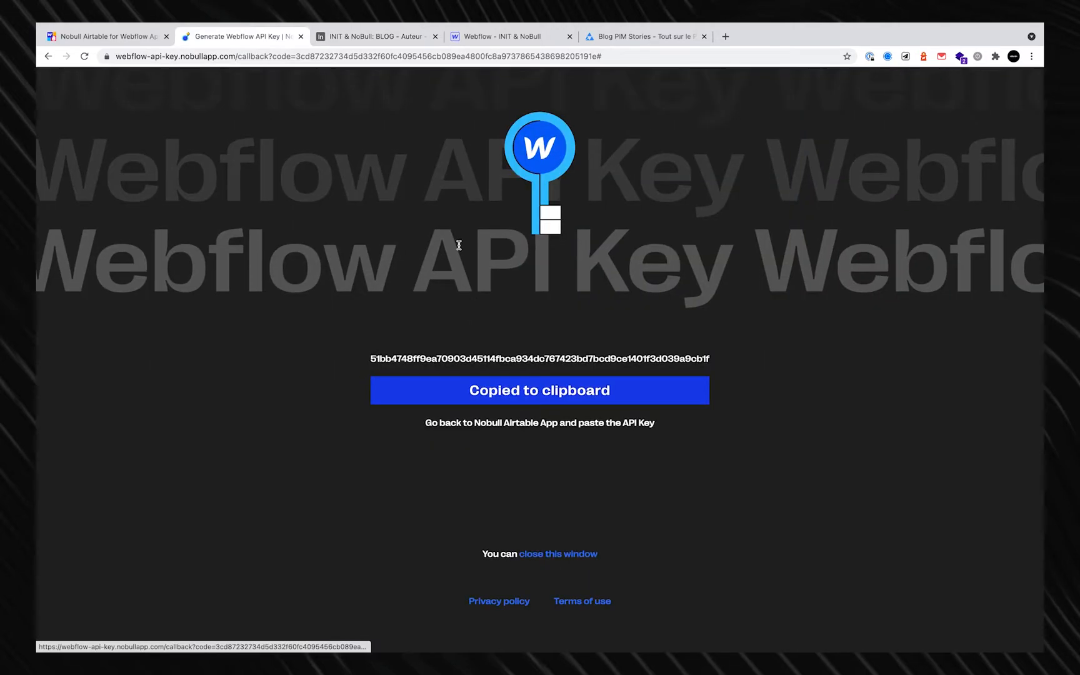
click(433, 39)
click(442, 249)
key(ctrl+v)
click(88, 295)
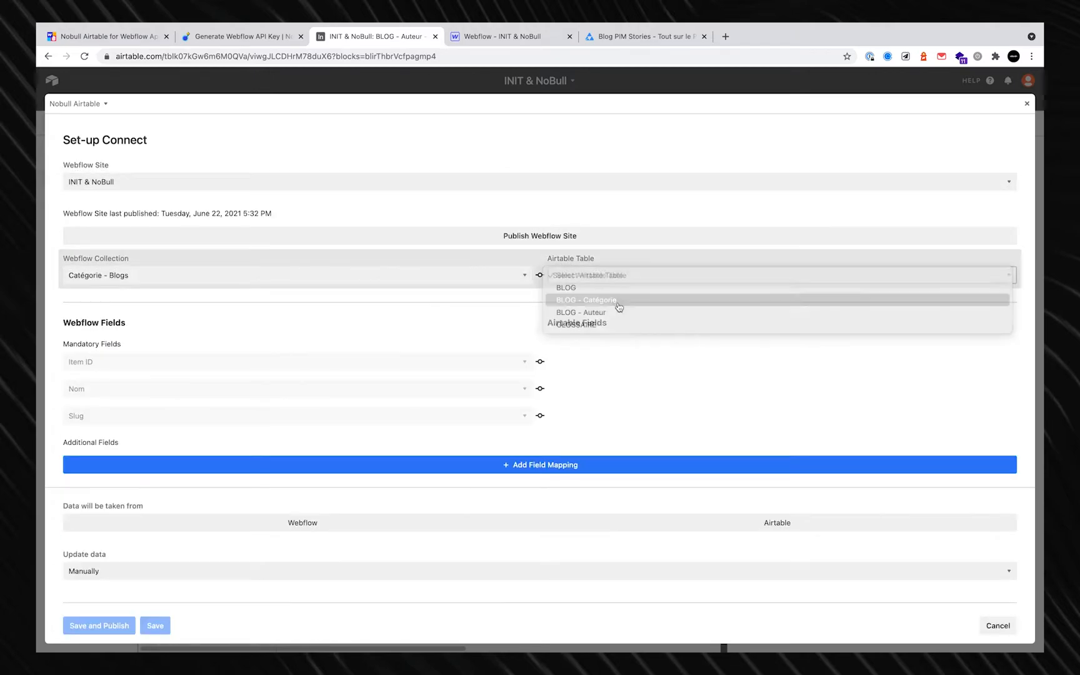
Link the Catégorie - Blogs collection to the BLOG - Catégorie table and map Live item, SEO - Meta Description and SEO - Meta Title.
click(625, 301)
click(547, 470)
click(297, 460)
click(545, 514)
click(297, 487)
click(546, 541)
click(297, 513)
click(545, 568)
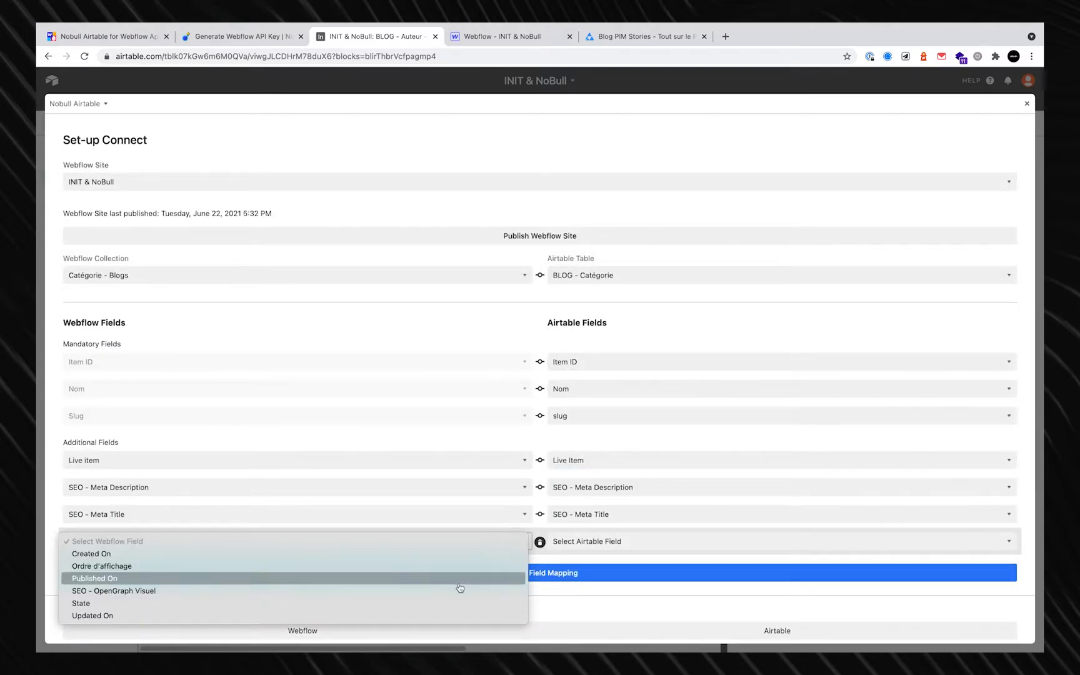
Complete the category connect with Airtable as the data source, save and publish it, and return to the connects list.
click(297, 568)
click(781, 568)
scroll(540, 437, down, 5)
click(113, 615)
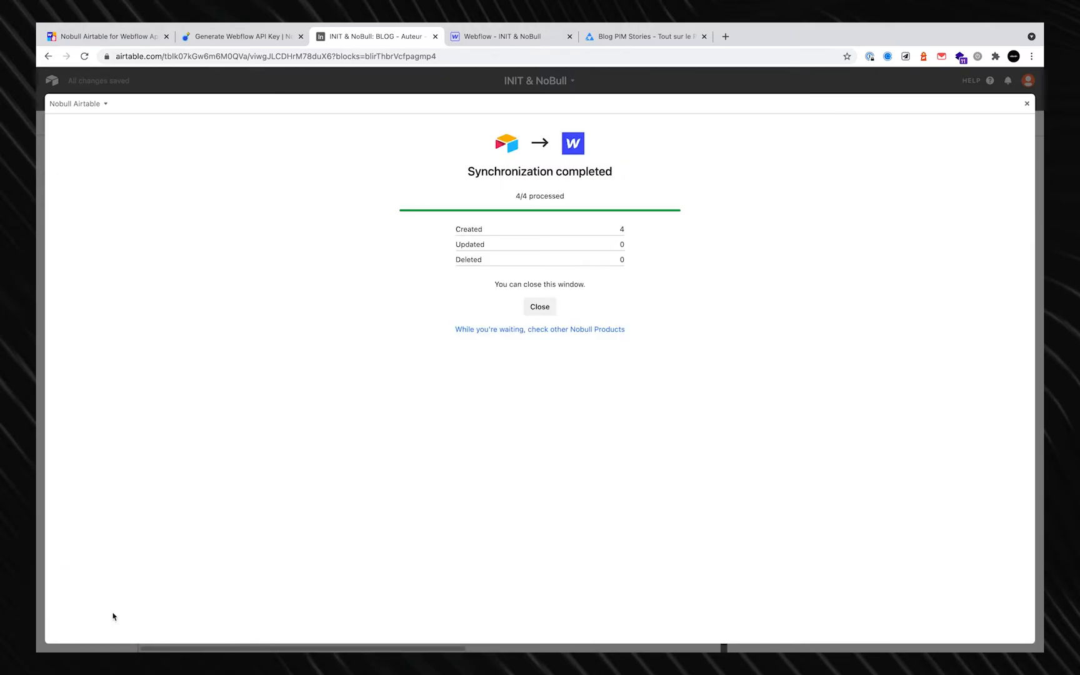
click(527, 307)
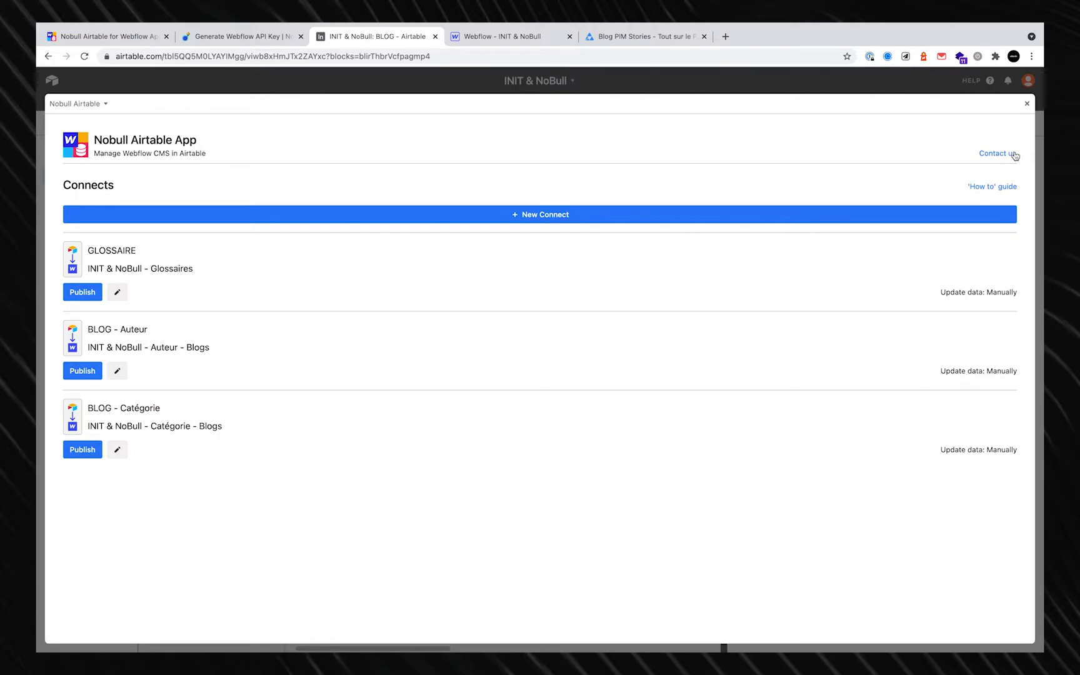
Start a new connect for the blog articles, copy the Webflow API key from the key generator page and submit it.
click(543, 214)
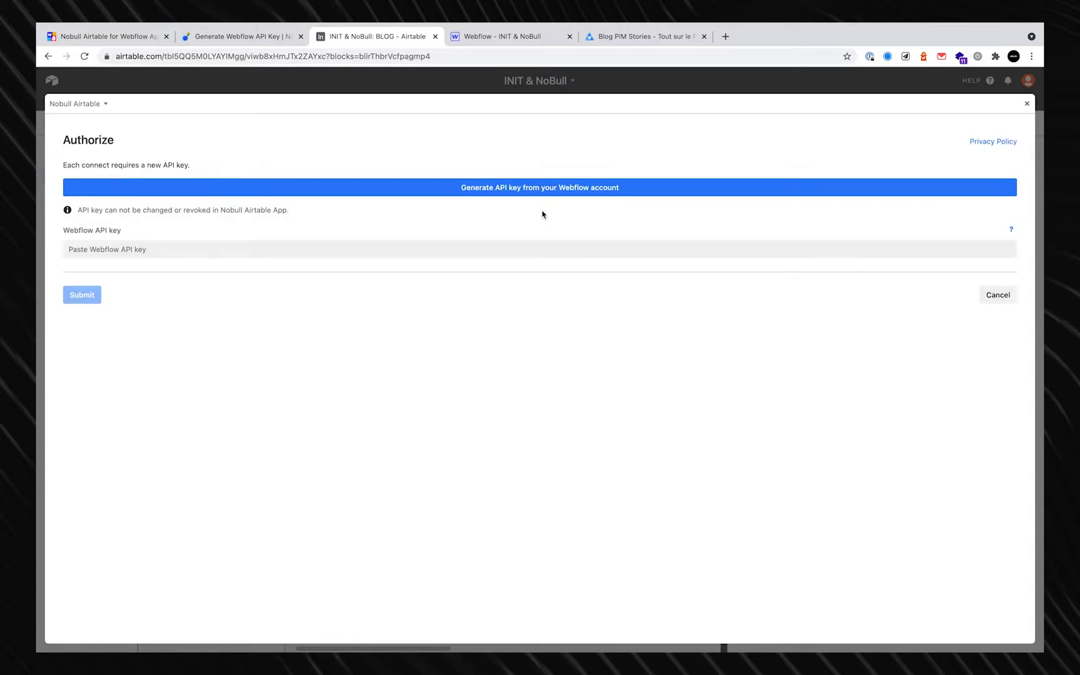
click(450, 248)
click(270, 36)
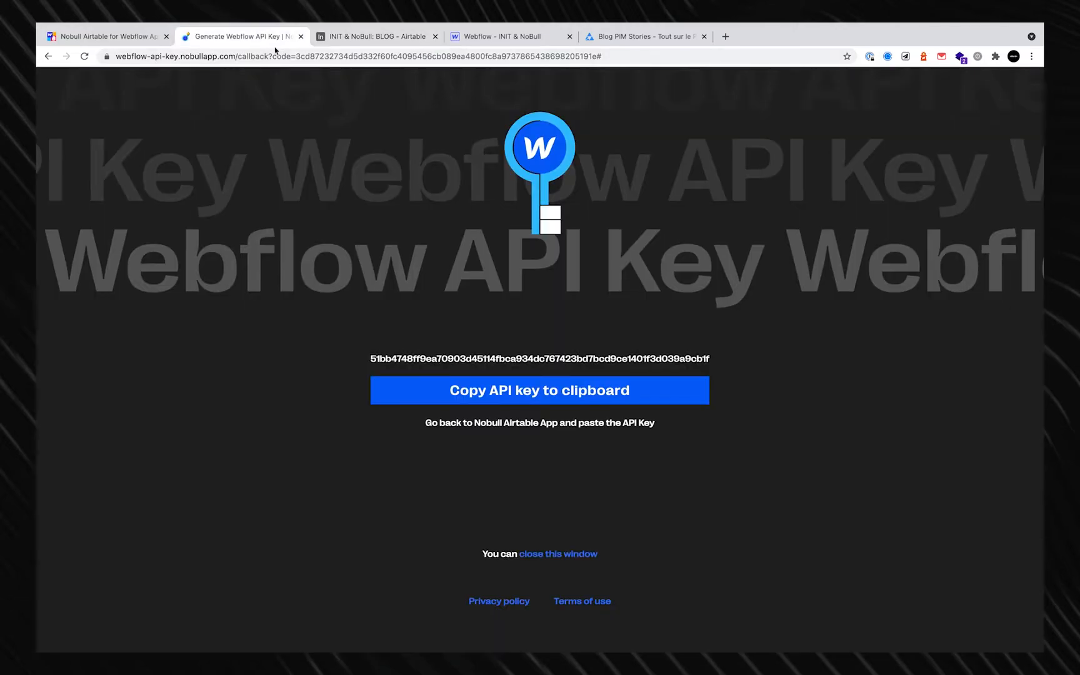
click(486, 397)
click(375, 36)
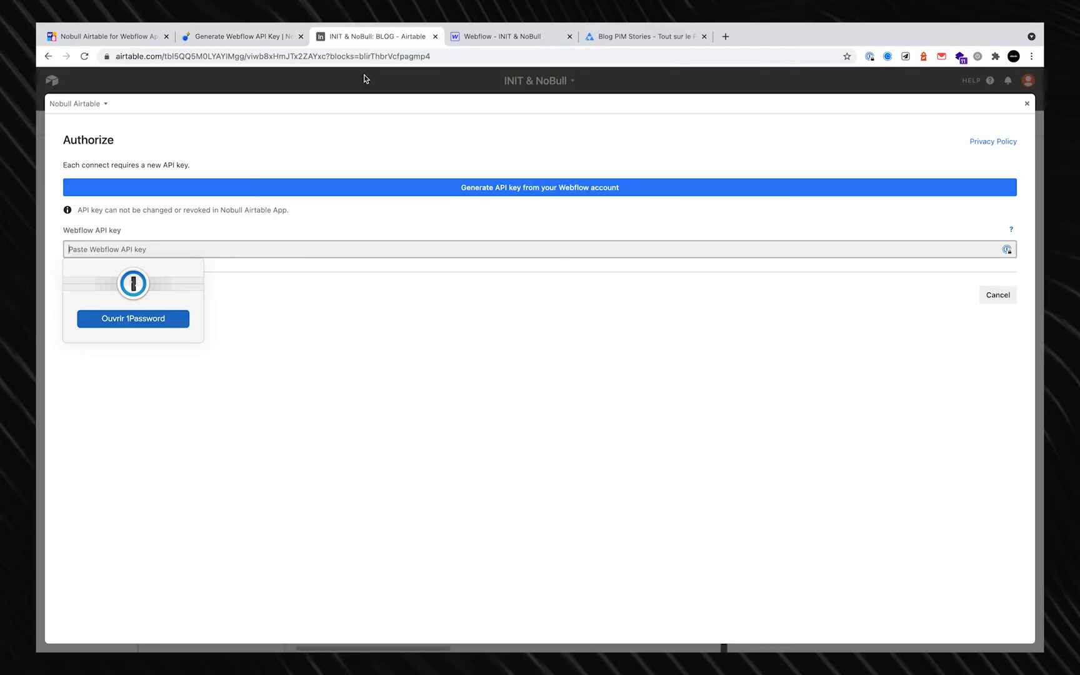
click(302, 319)
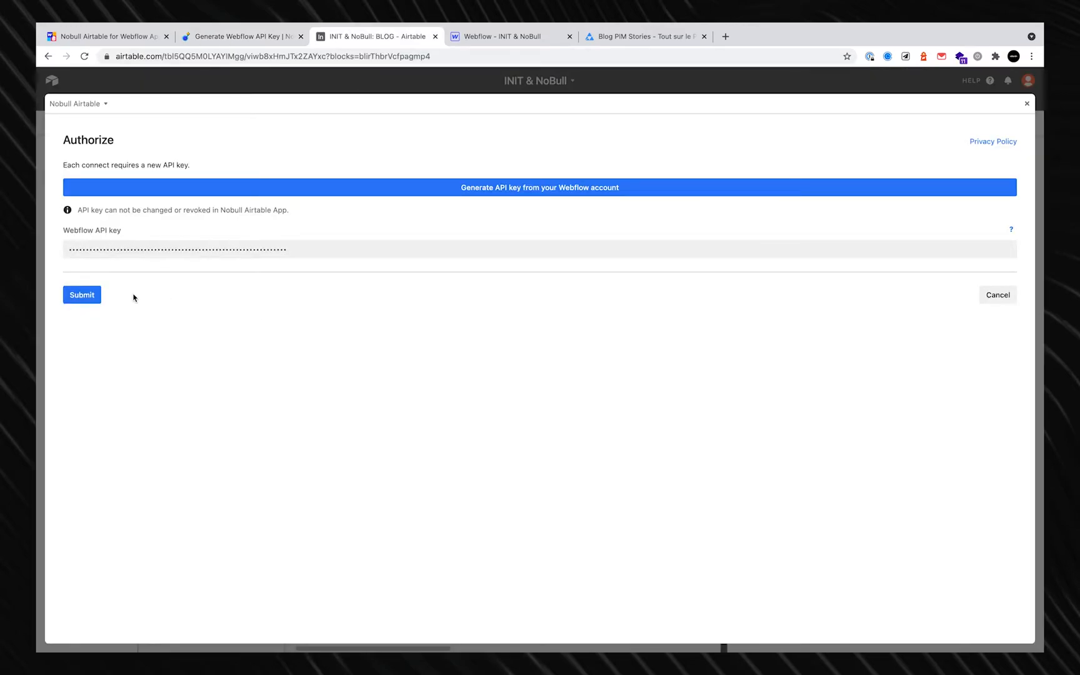
click(82, 295)
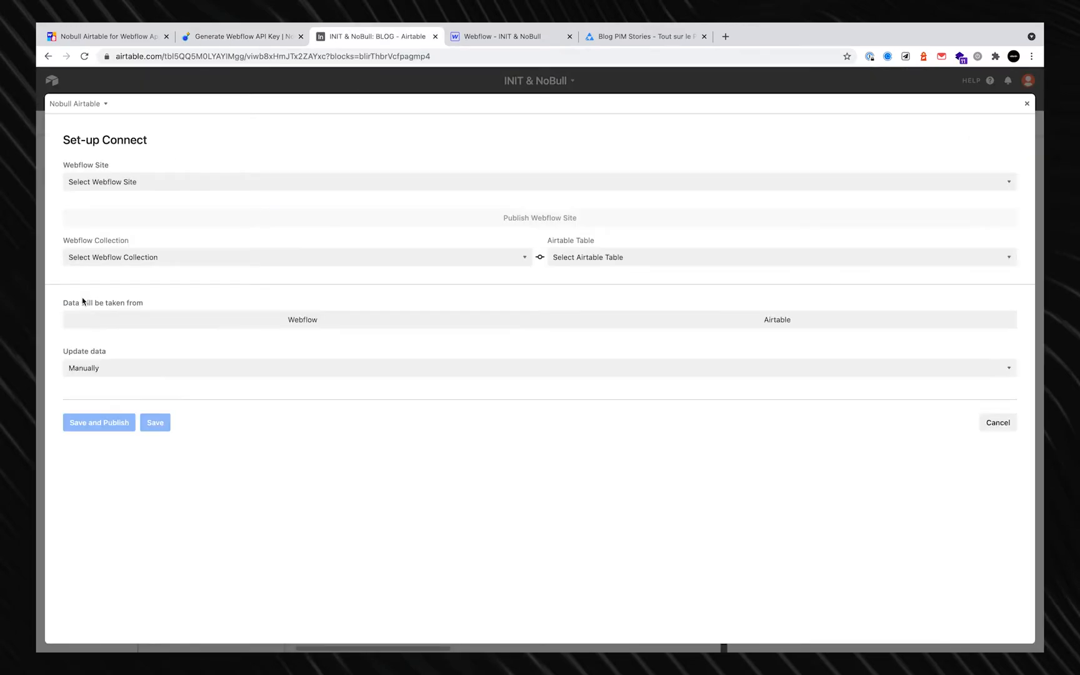
Select the INIT & NoBull site and link its Blogs collection to the BLOG Airtable table.
click(176, 181)
click(169, 193)
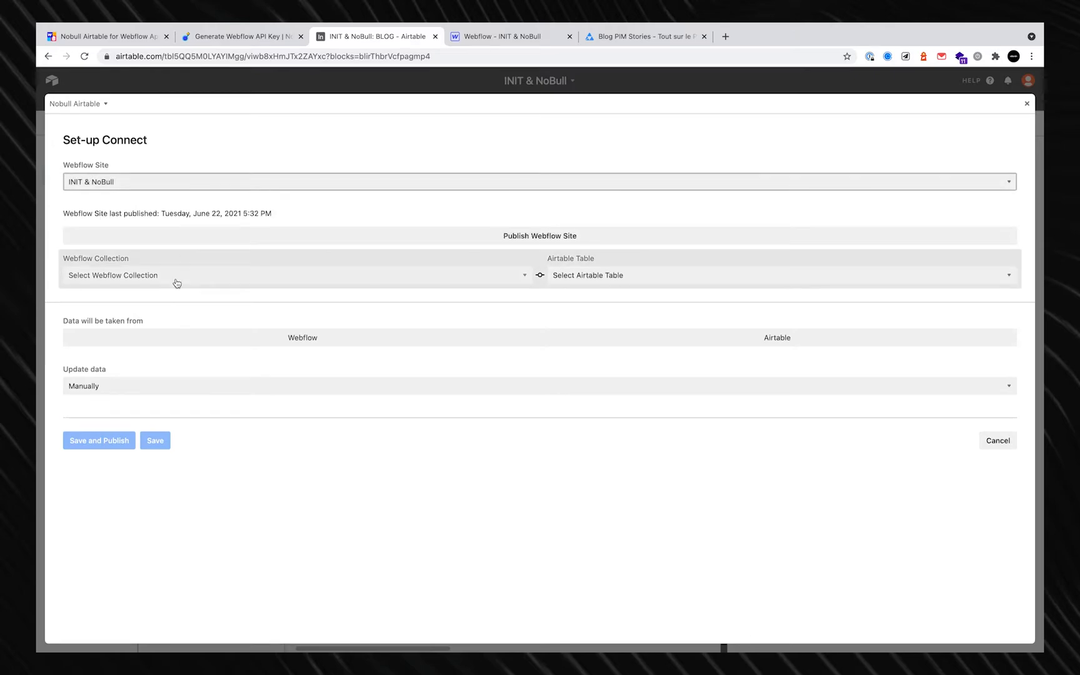
click(177, 283)
click(179, 288)
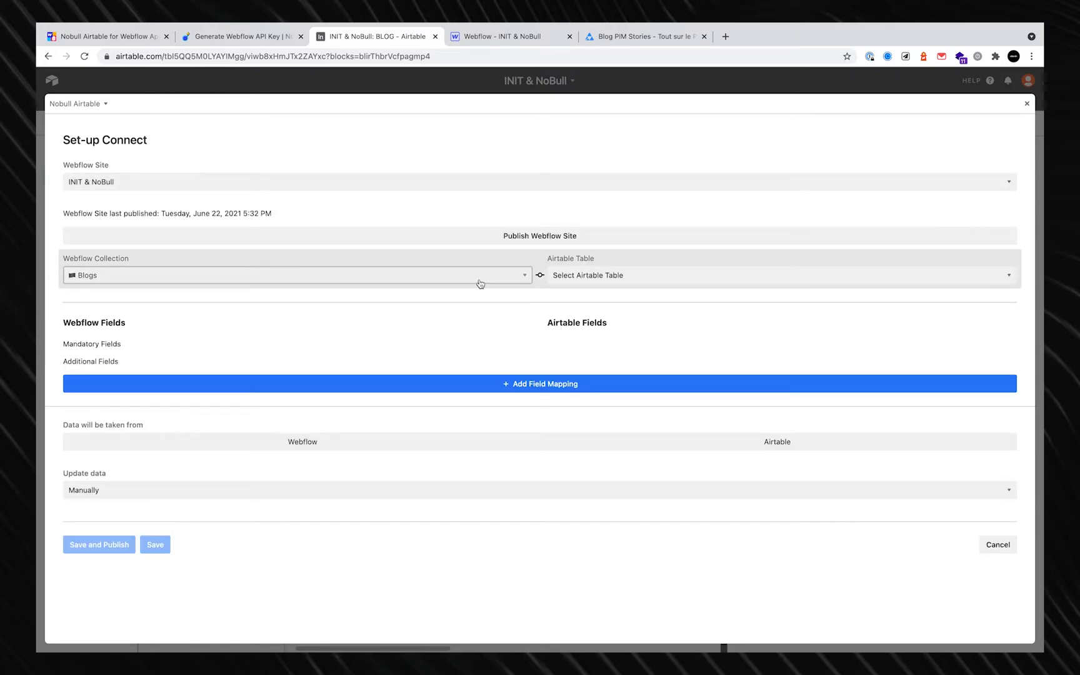
click(587, 275)
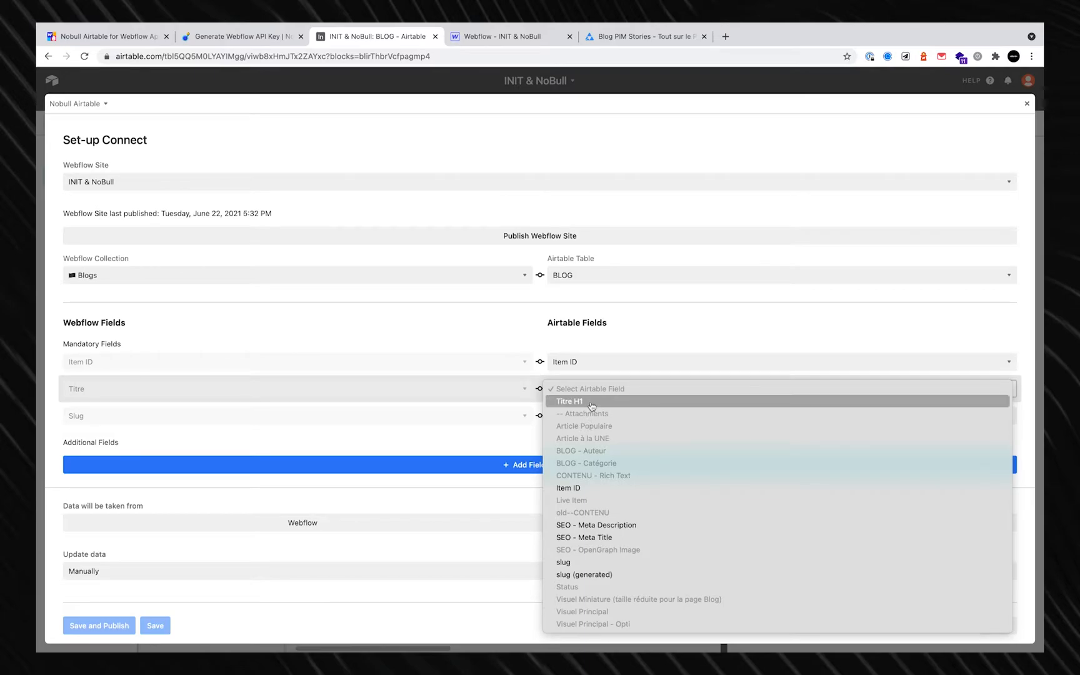
Map the mandatory Webflow fields Titre to Titre H1 and Slug to slug.
click(587, 416)
click(586, 416)
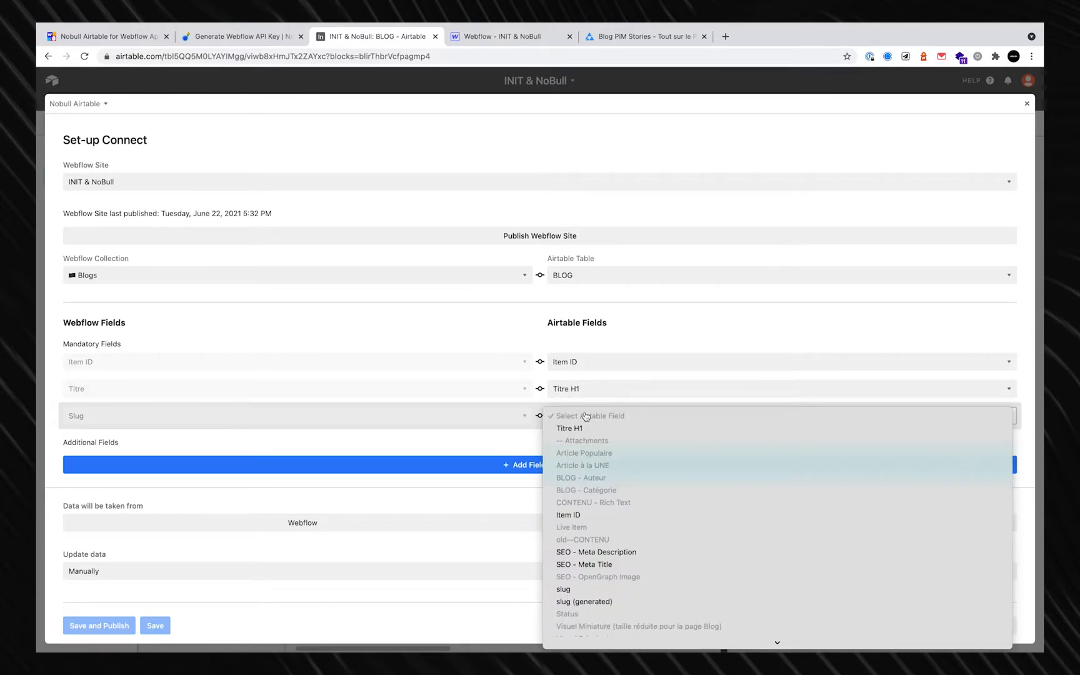
click(572, 589)
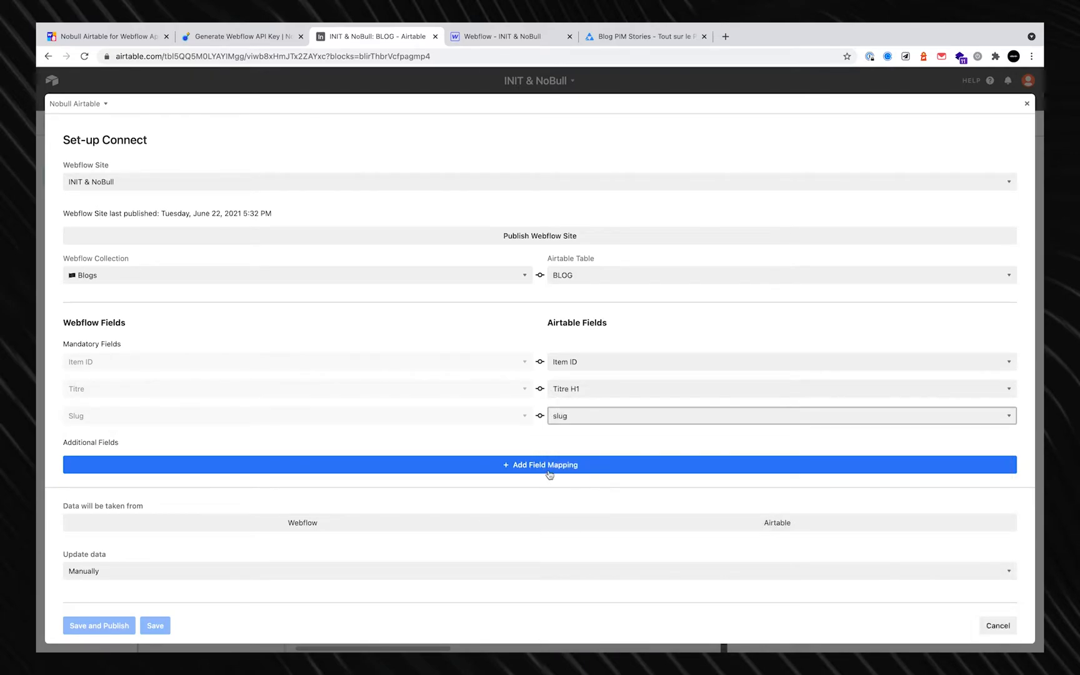
Add a mapping from Auteur to BLOG - Auteur, using the BLOG - Auteur -o- INIT & NoBull - Auteur - Blogs reference connect.
click(548, 474)
click(498, 463)
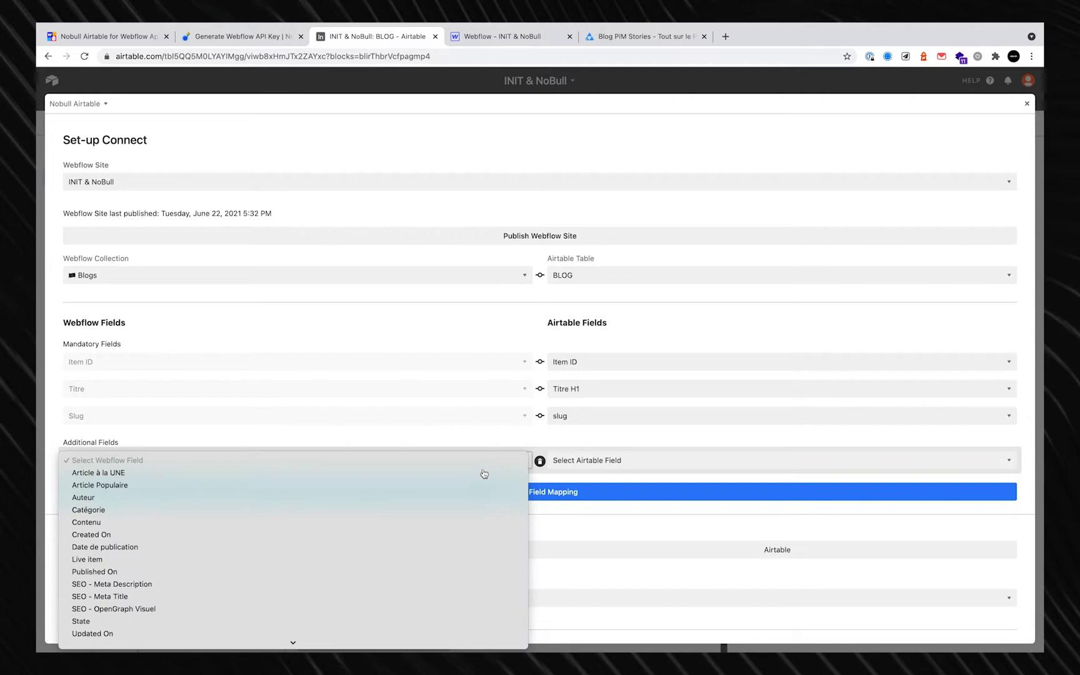
click(456, 497)
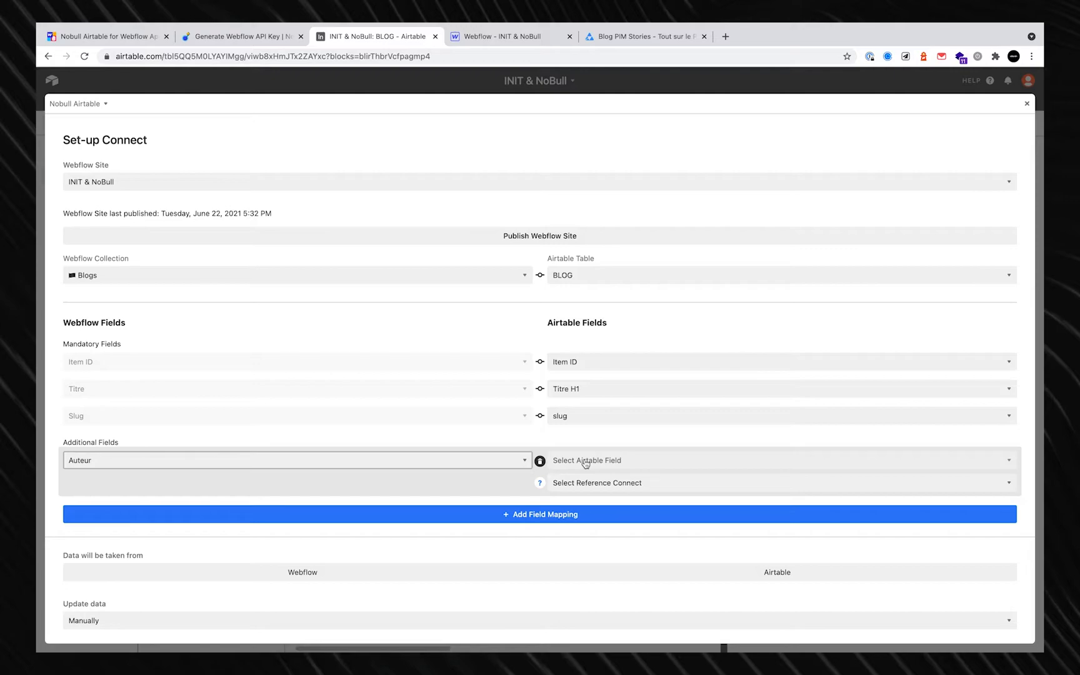
click(584, 463)
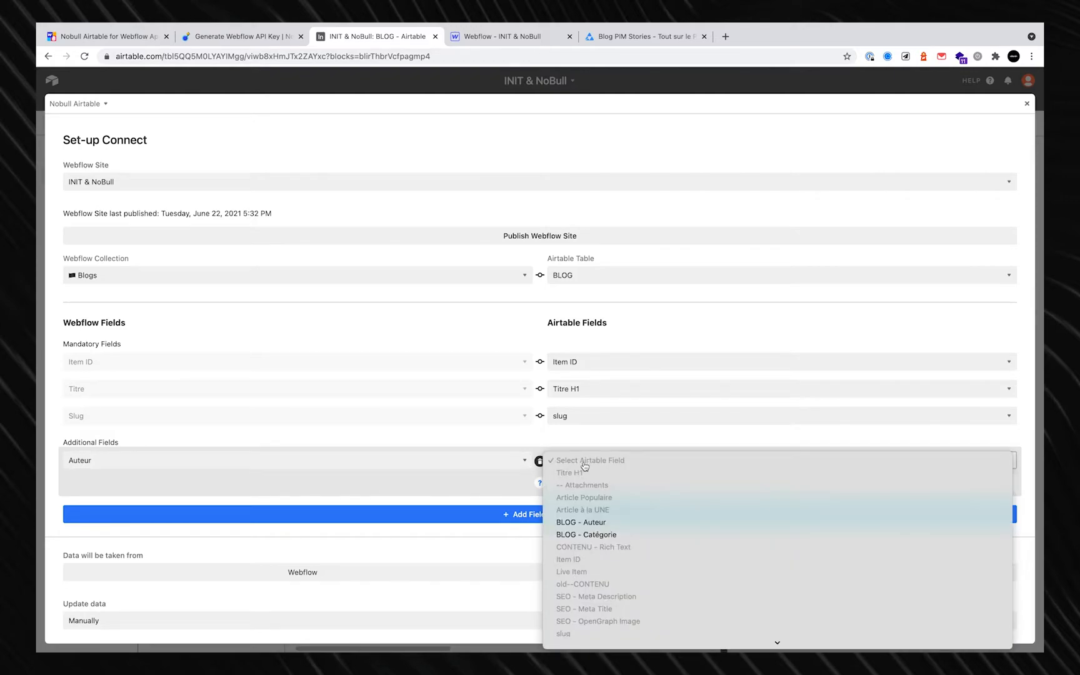
click(598, 525)
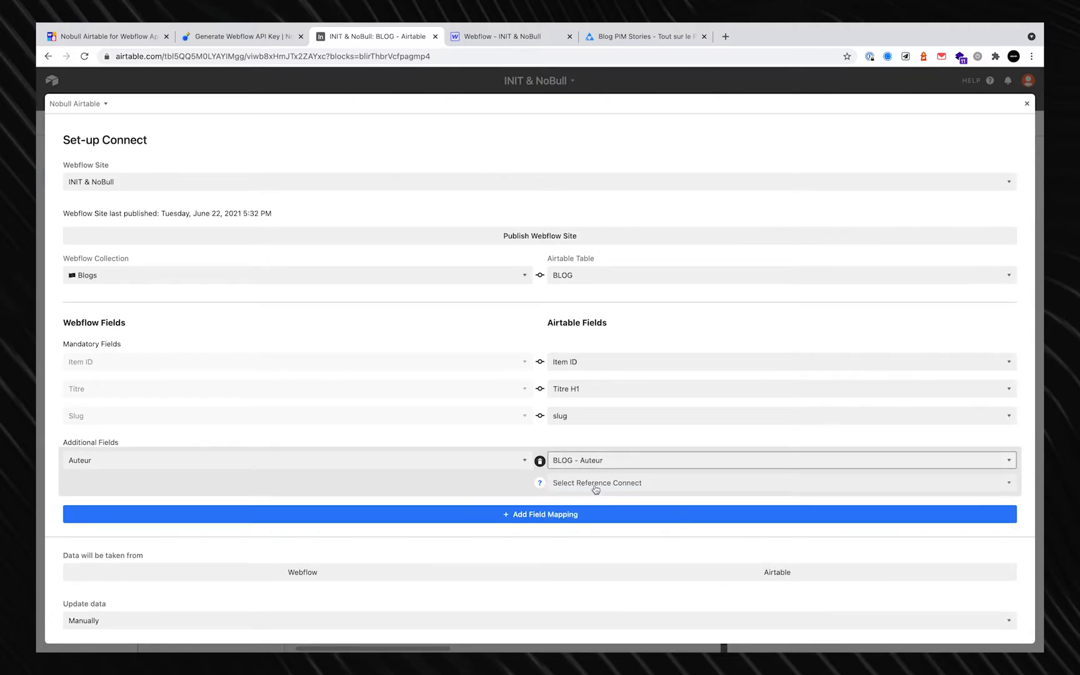
click(595, 488)
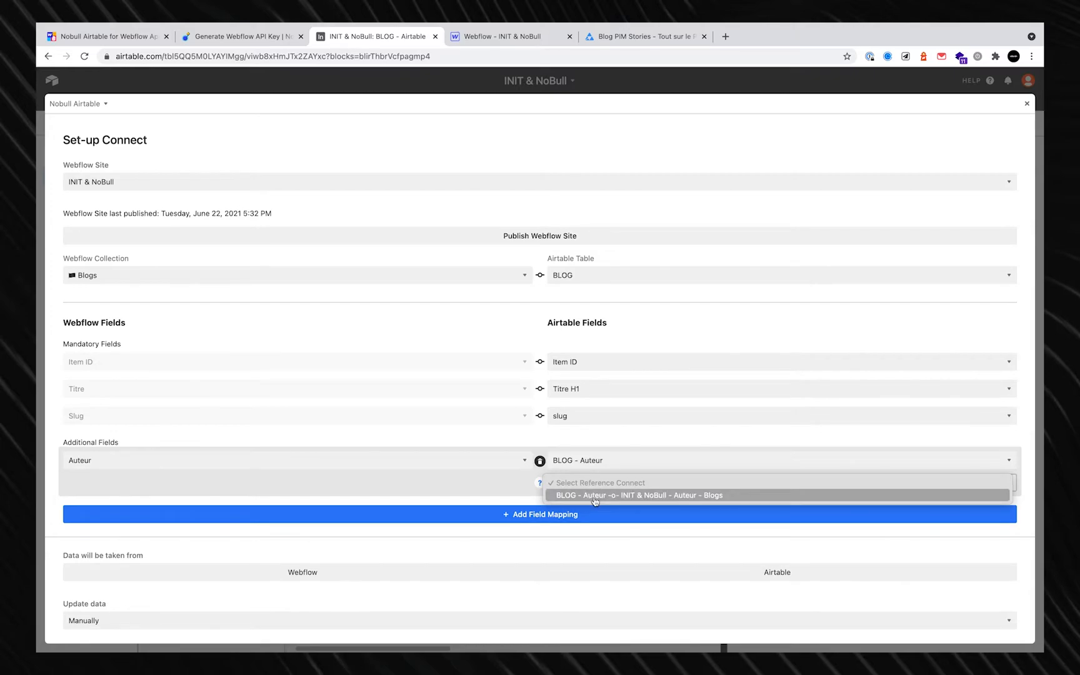
click(594, 495)
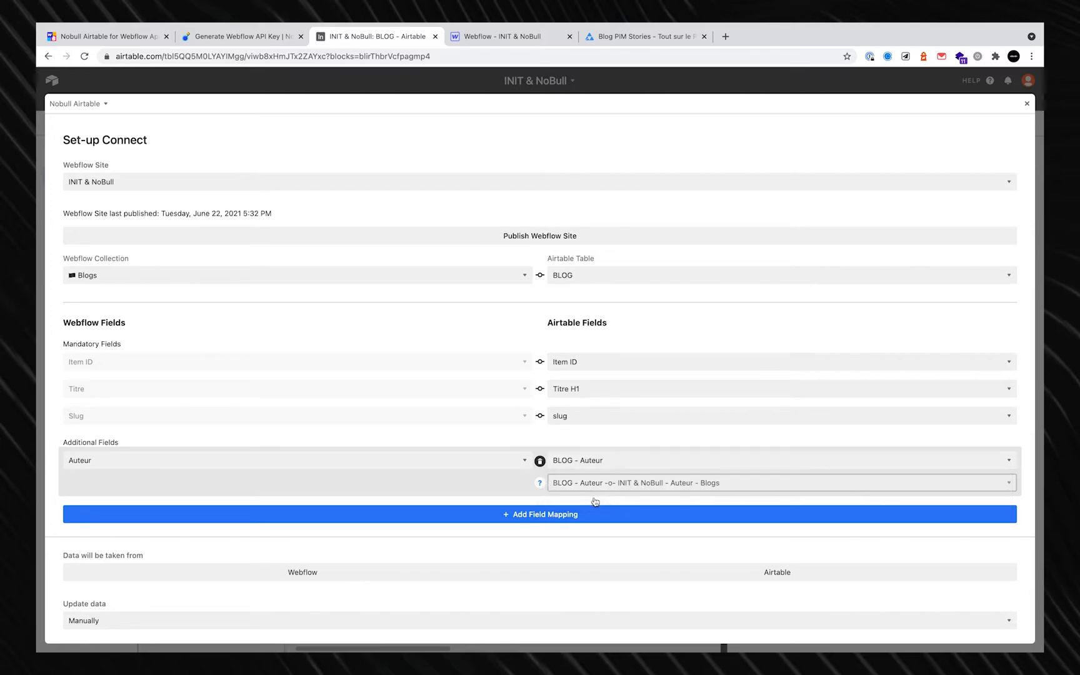
Add a mapping from Catégorie to BLOG - Catégorie, using the BLOG - Catégorie -o- INIT & NoBull - Catégorie - Blogs reference connect.
click(545, 511)
click(364, 509)
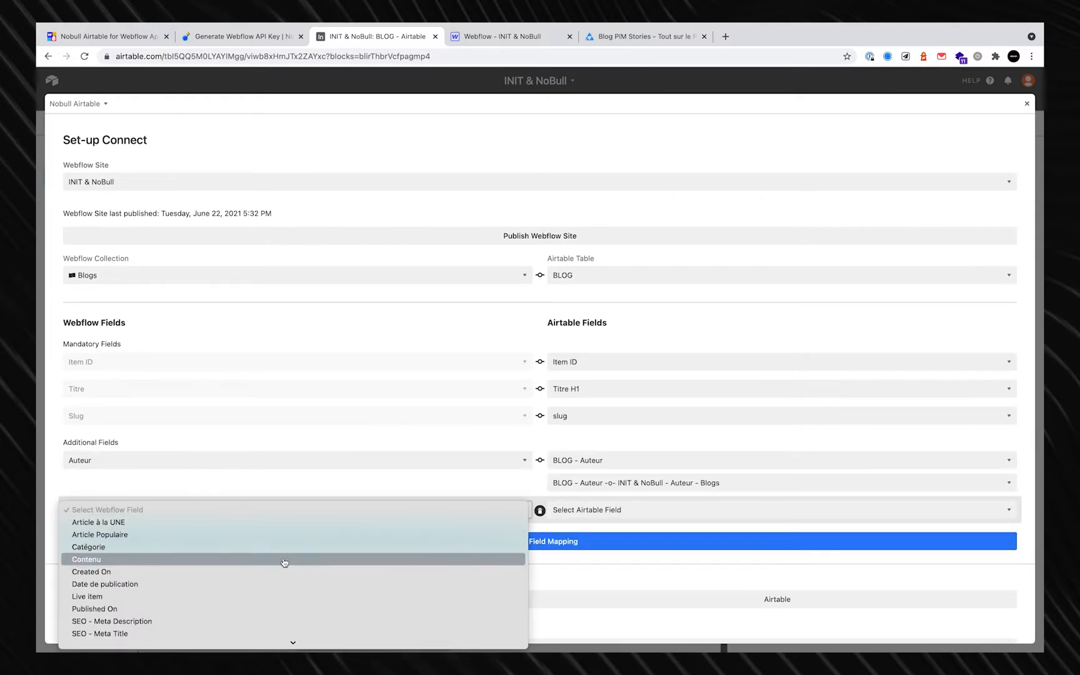
click(477, 540)
click(594, 510)
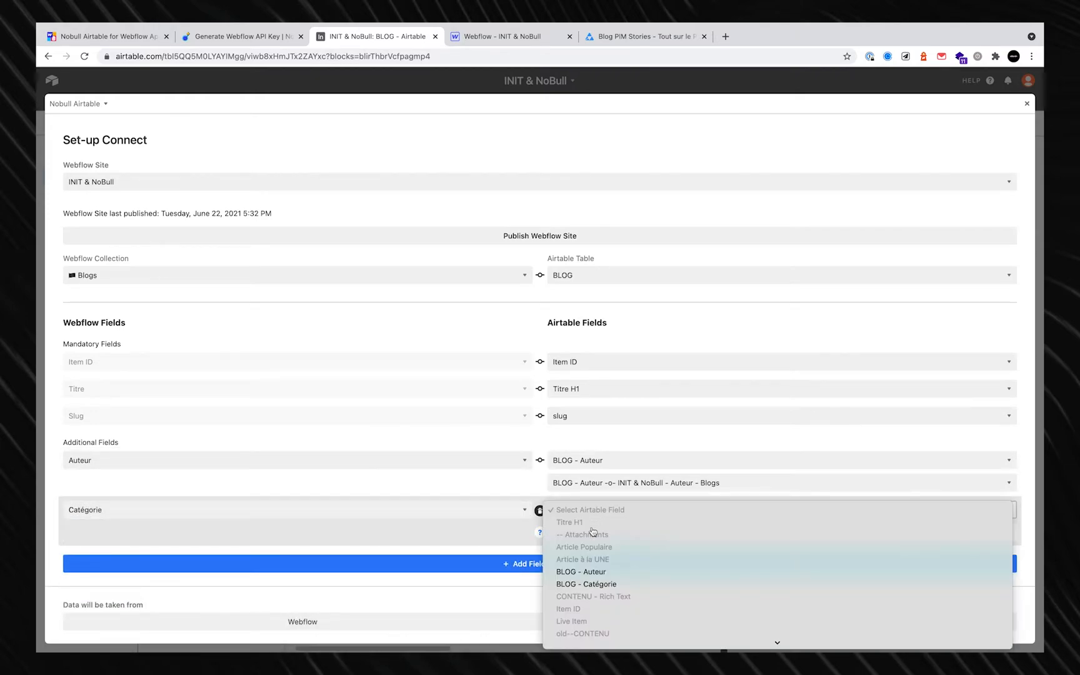
click(586, 581)
click(586, 532)
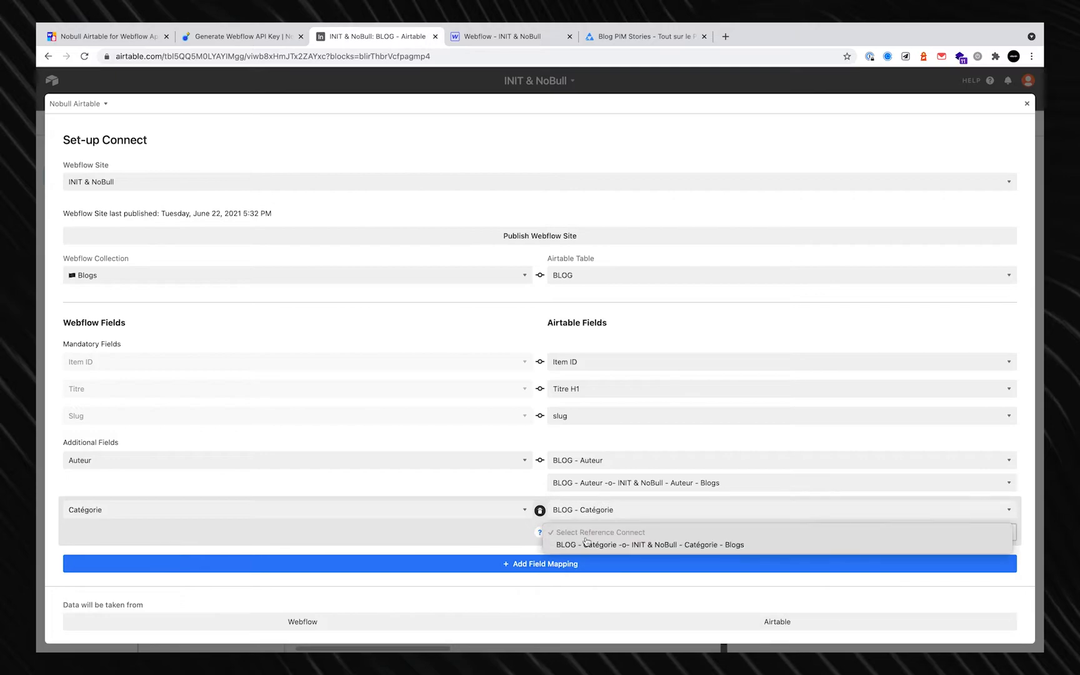
click(565, 542)
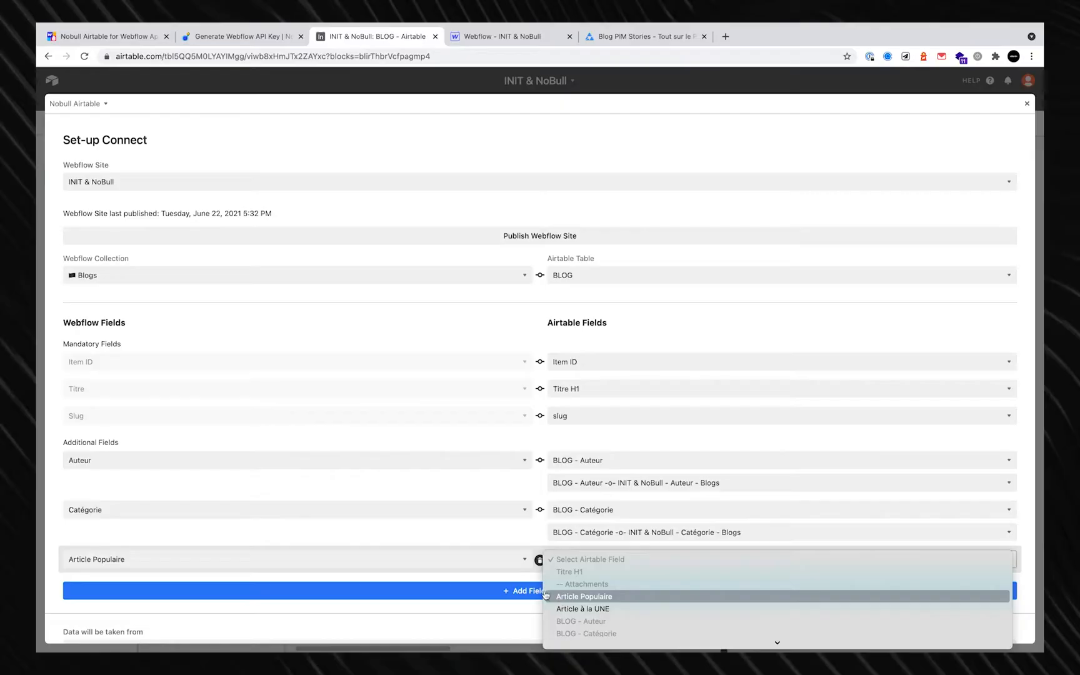
Map Webflow's Article Populaire and Article à la UNE fields to the Airtable fields of the same names.
click(547, 596)
click(497, 591)
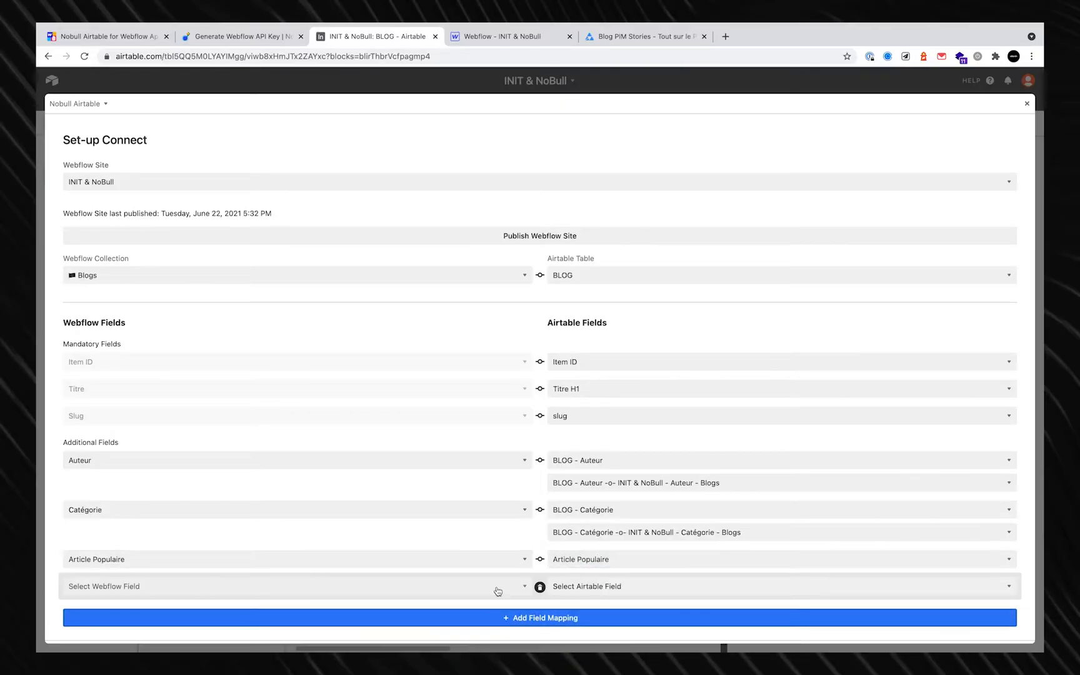
click(493, 591)
click(474, 600)
click(599, 591)
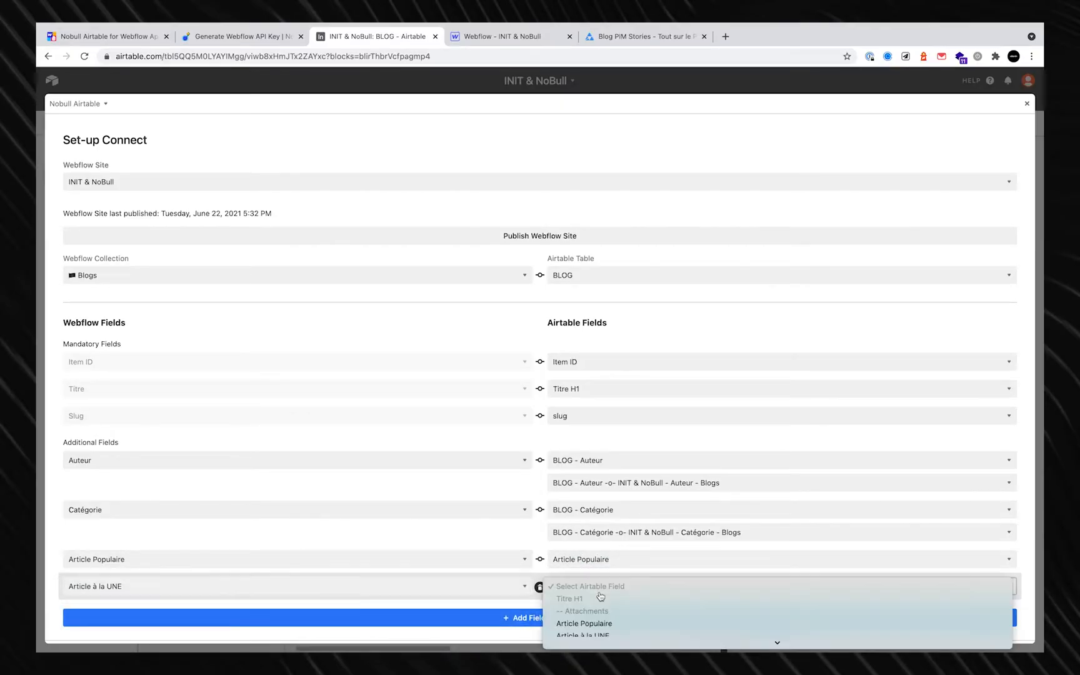
click(591, 634)
scroll(569, 537, down, 3)
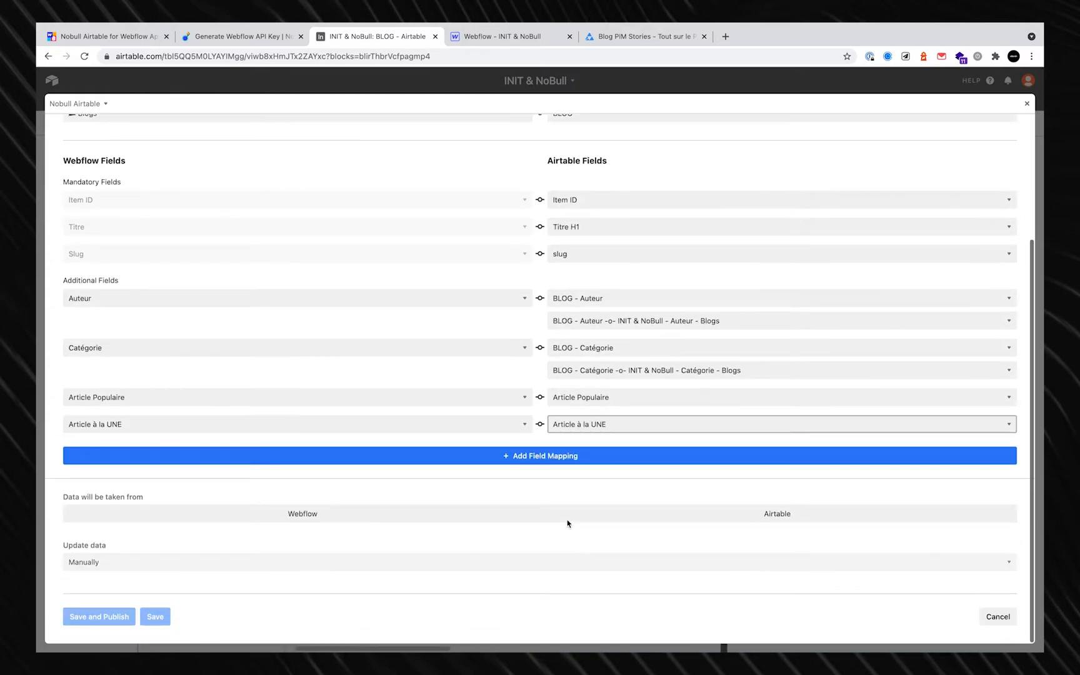
Add a field mapping from Webflow's Contenu to the Airtable field CONTENU - Rich Text.
click(545, 454)
click(411, 452)
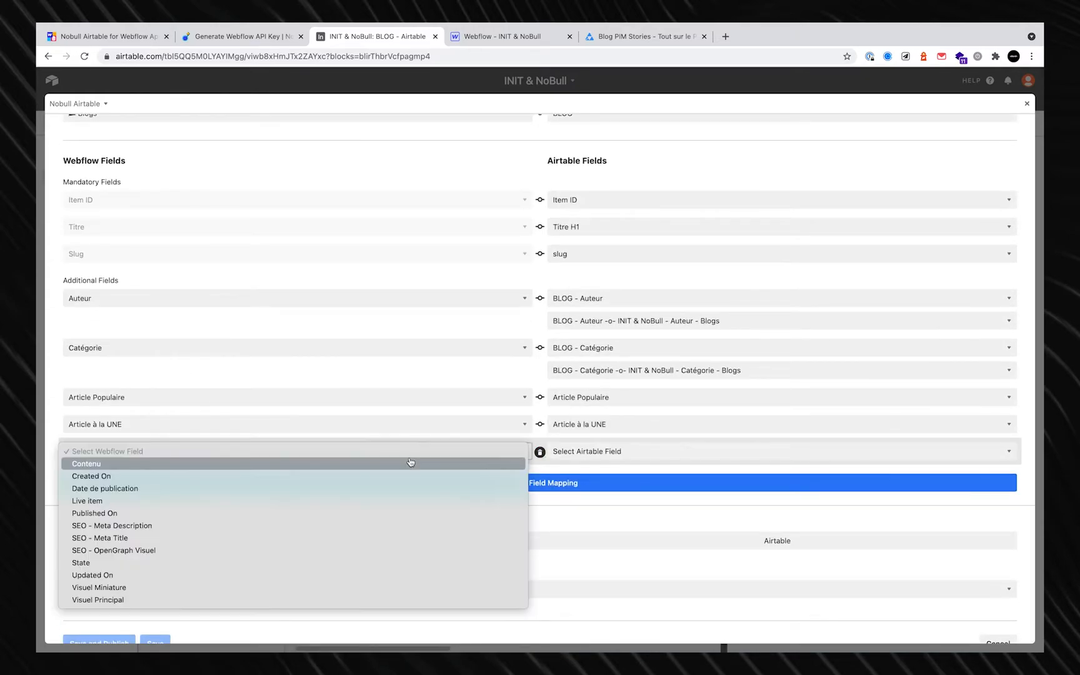
click(370, 467)
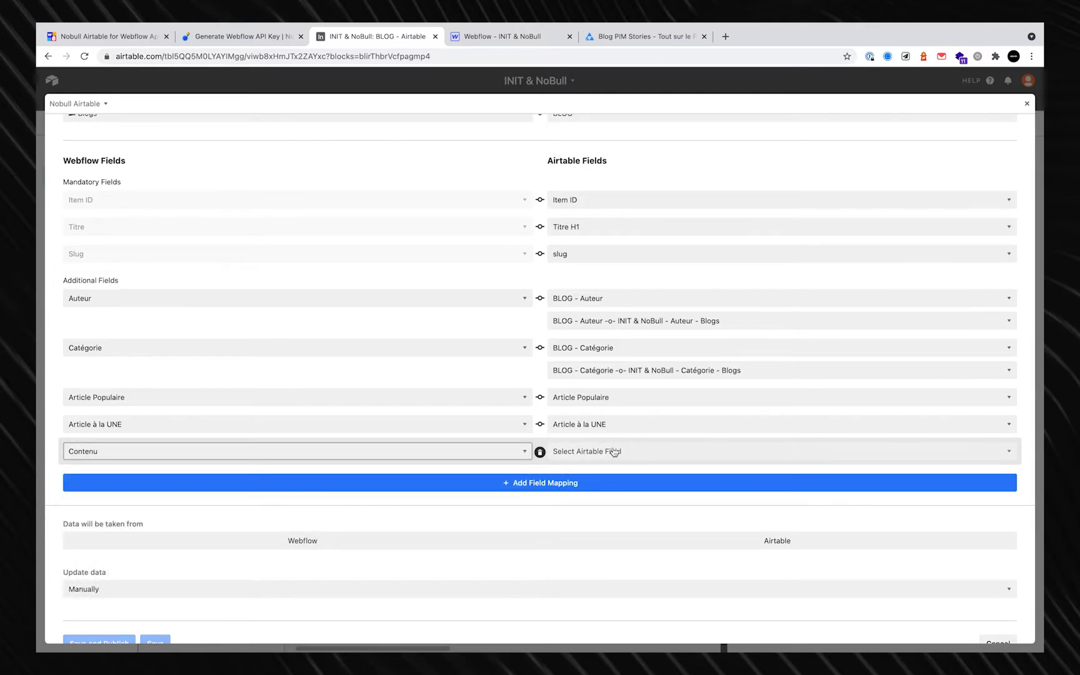
click(613, 452)
click(597, 538)
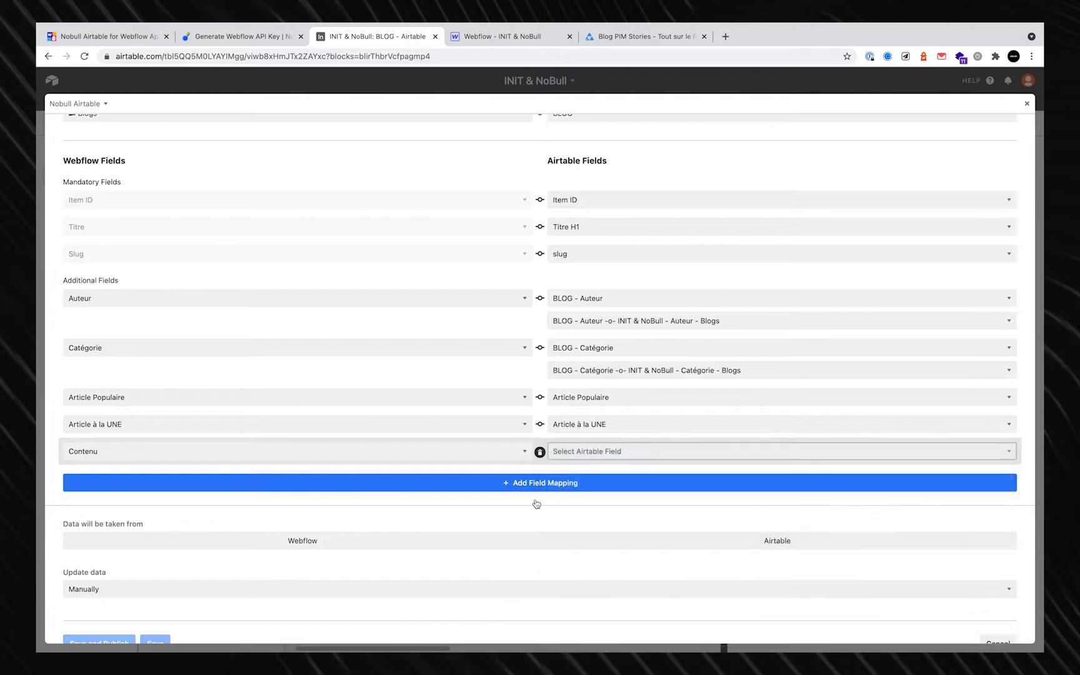
Map Webflow's Live item and SEO - Meta Description fields to the Airtable fields Live Item and SEO - Meta Description.
click(526, 484)
click(502, 482)
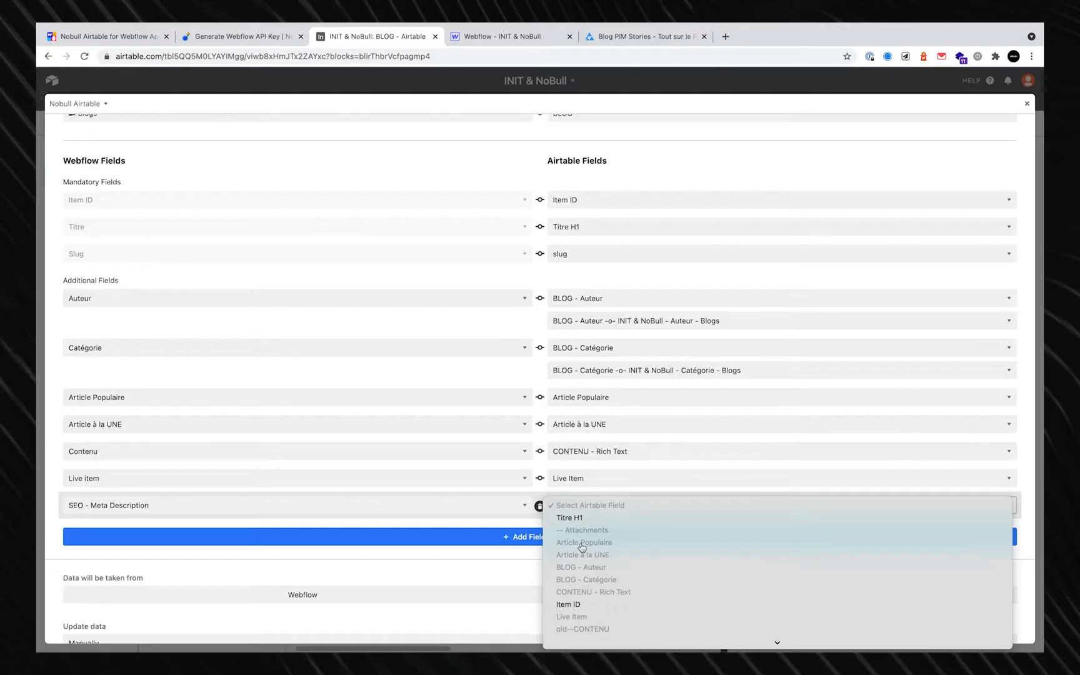
scroll(582, 537, down, 3)
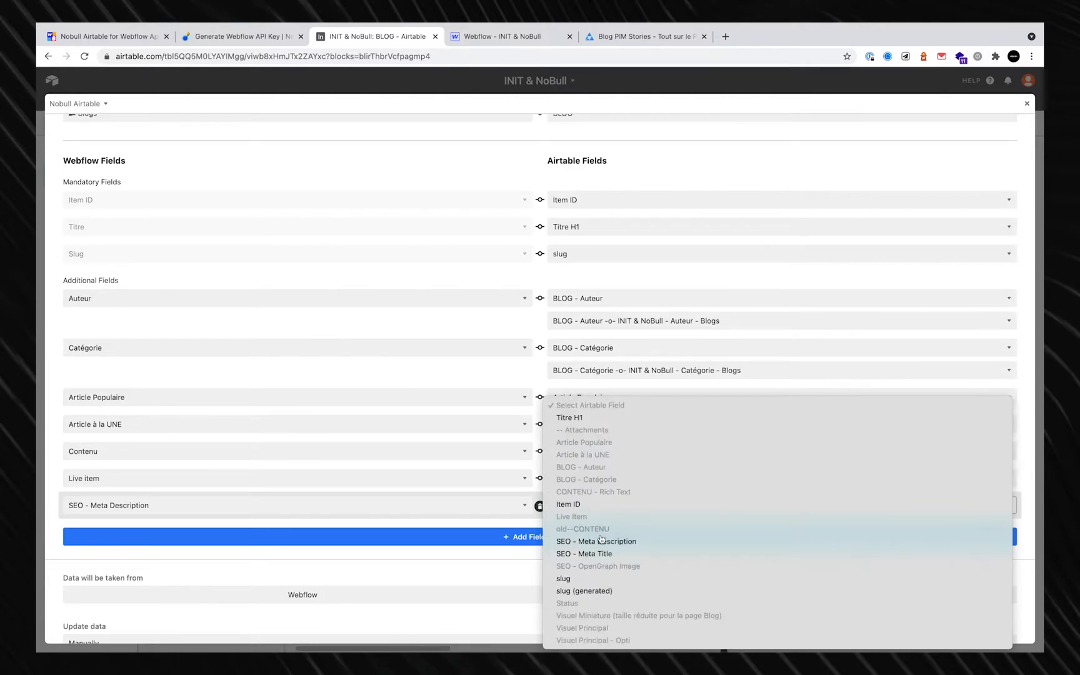
click(601, 541)
Add a field mapping from Webflow's SEO - Meta Title to the Airtable field of the same name.
click(508, 536)
click(508, 532)
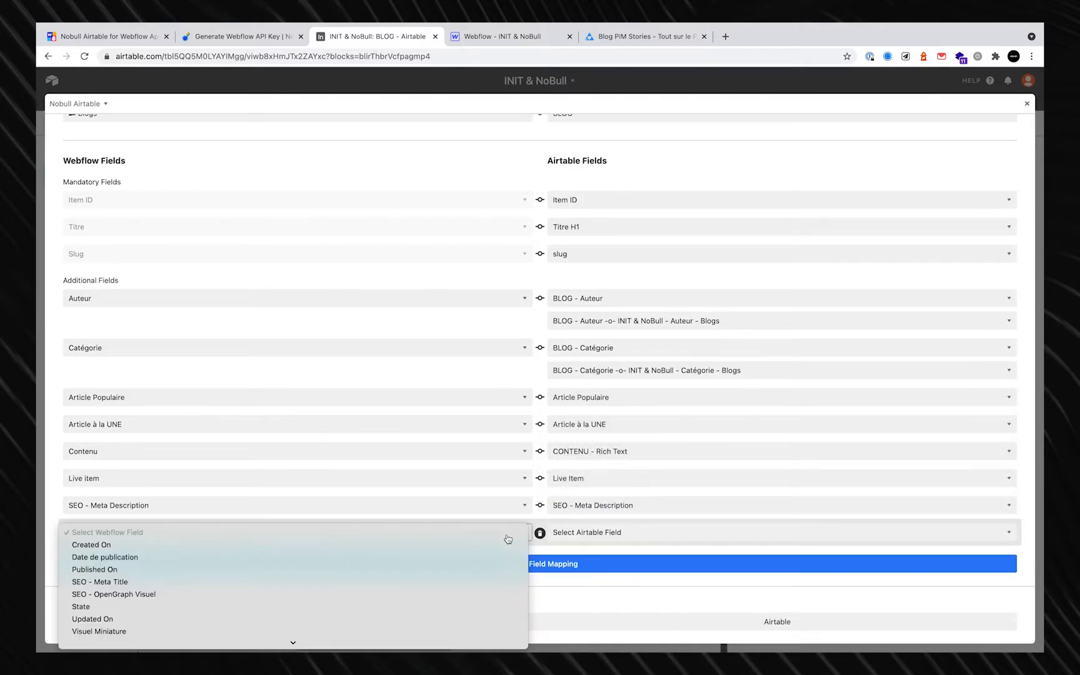
click(359, 581)
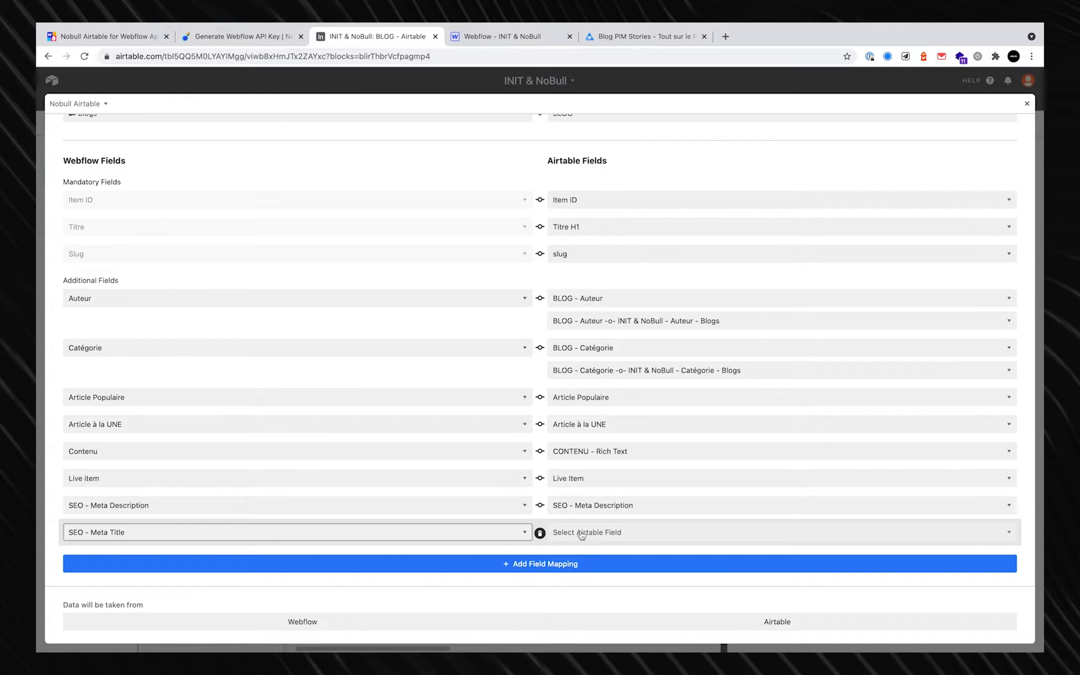
click(581, 532)
click(595, 553)
Add a field mapping from Webflow's SEO - OpenGraph Visuel to the Airtable field SEO - OpenGraph Image.
click(516, 563)
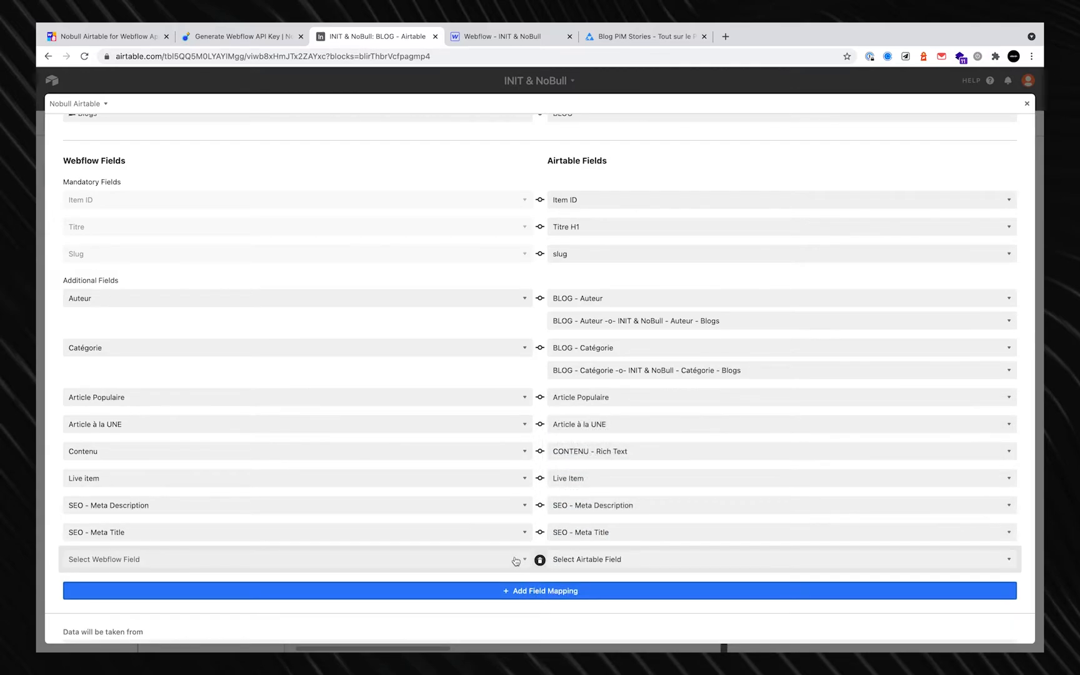
click(516, 561)
click(381, 610)
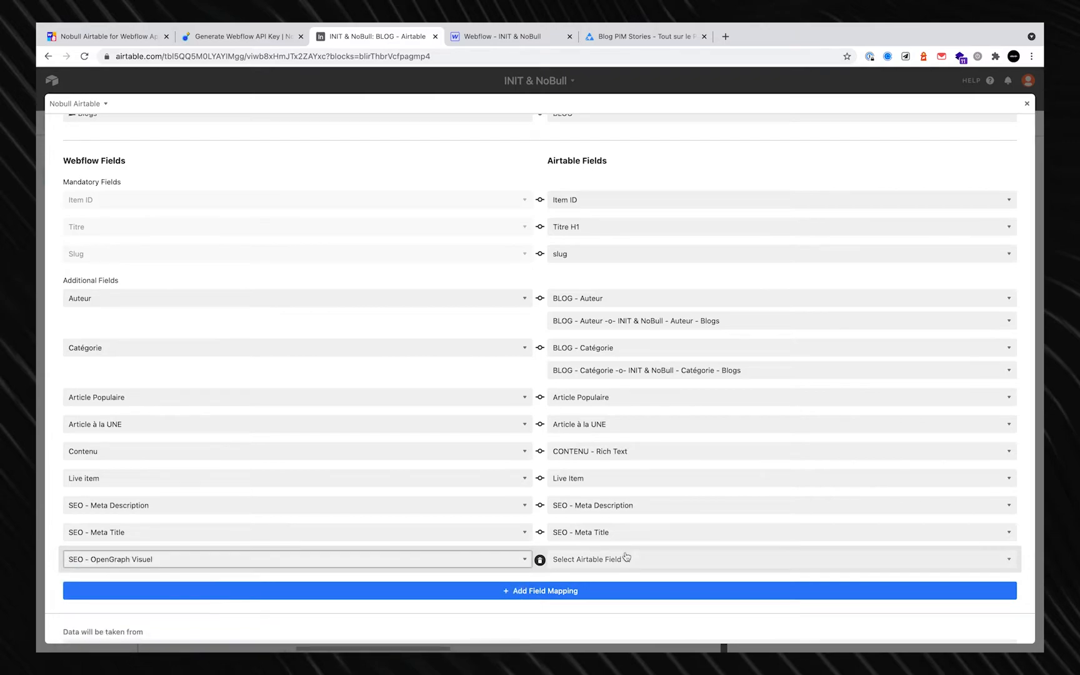
click(626, 558)
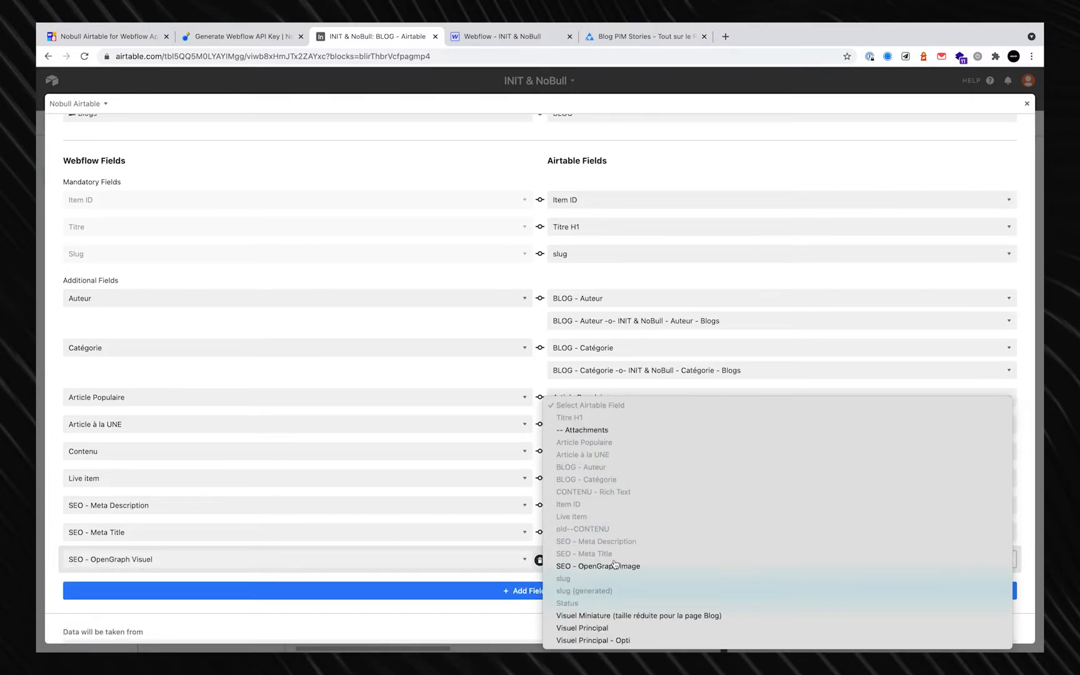
click(614, 565)
Add a field mapping from Webflow's State to the Airtable field Status.
scroll(547, 487, down, 3)
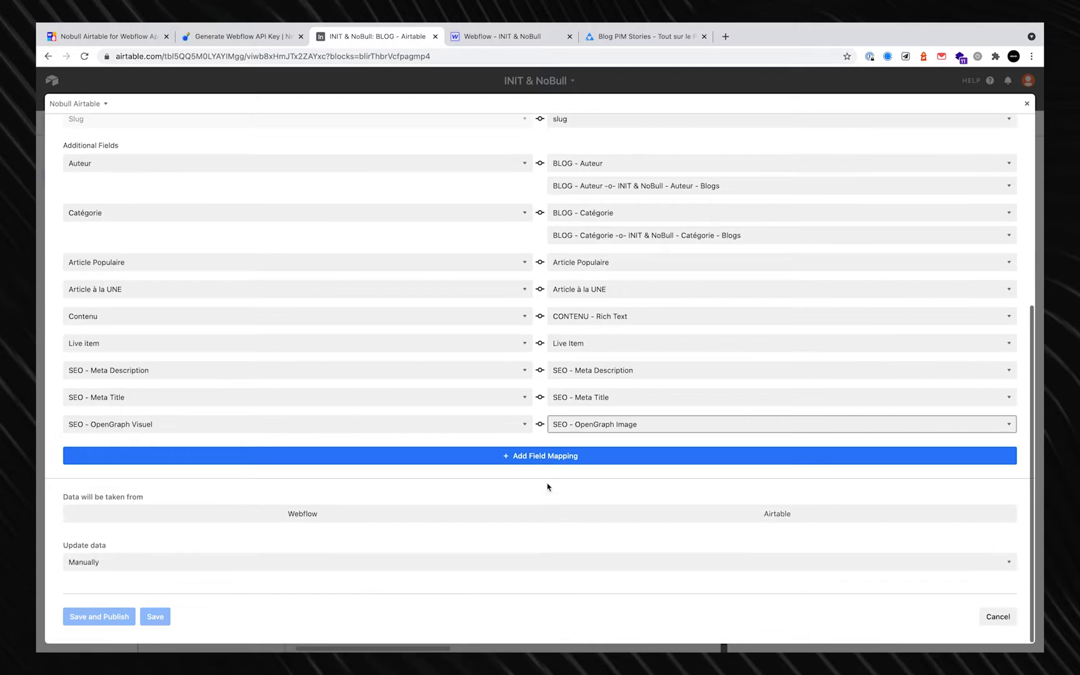
click(525, 455)
click(504, 452)
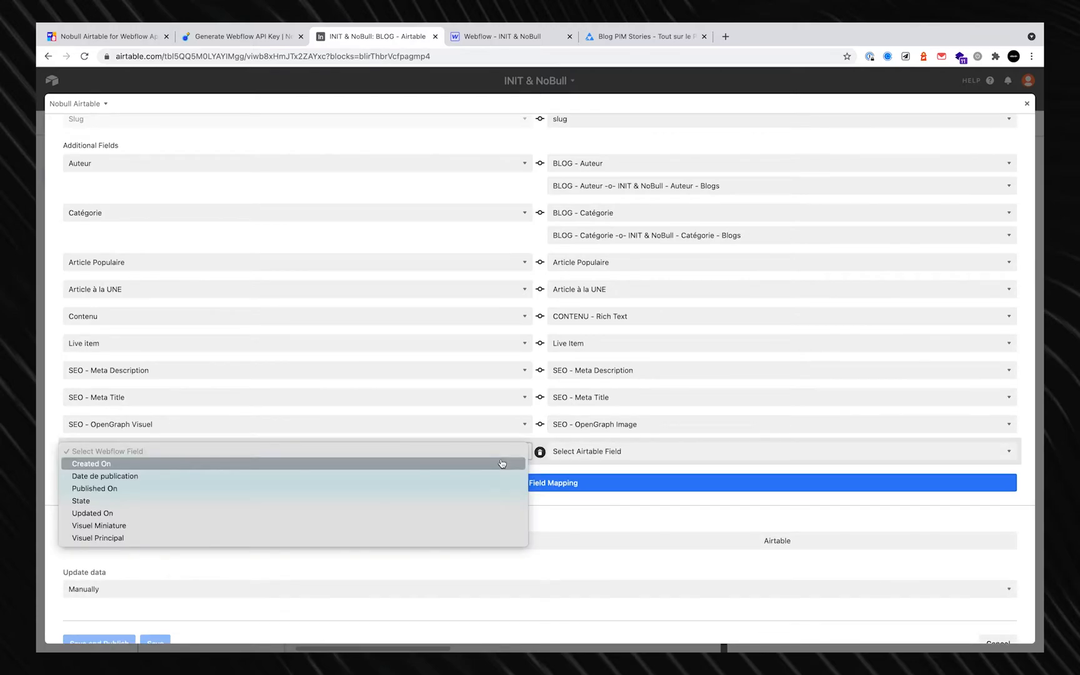
click(458, 500)
click(616, 452)
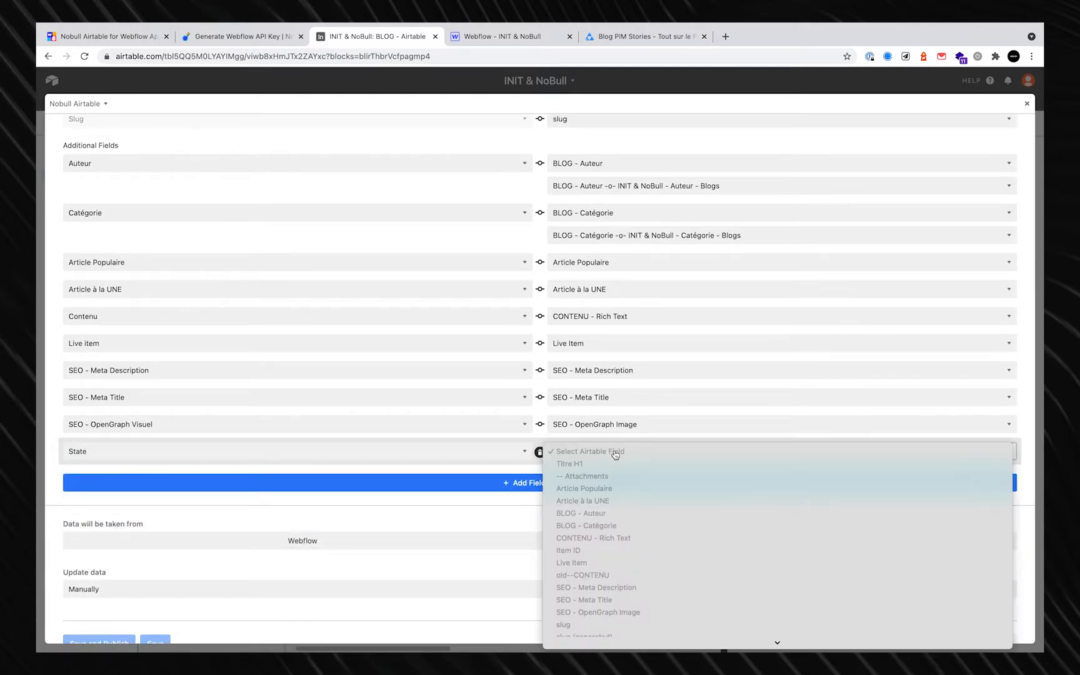
scroll(603, 615, down, 2)
click(607, 603)
Add a field mapping from Visuel Miniature to Visuel Miniature (taille réduite pour la page Blog).
click(493, 482)
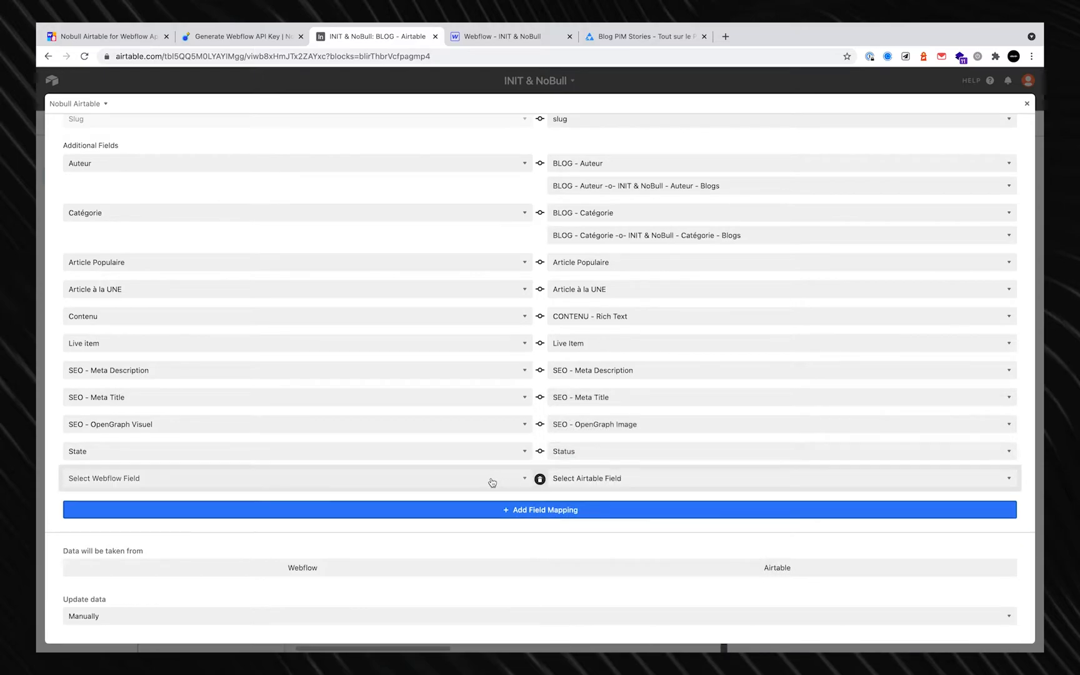
click(486, 479)
click(426, 541)
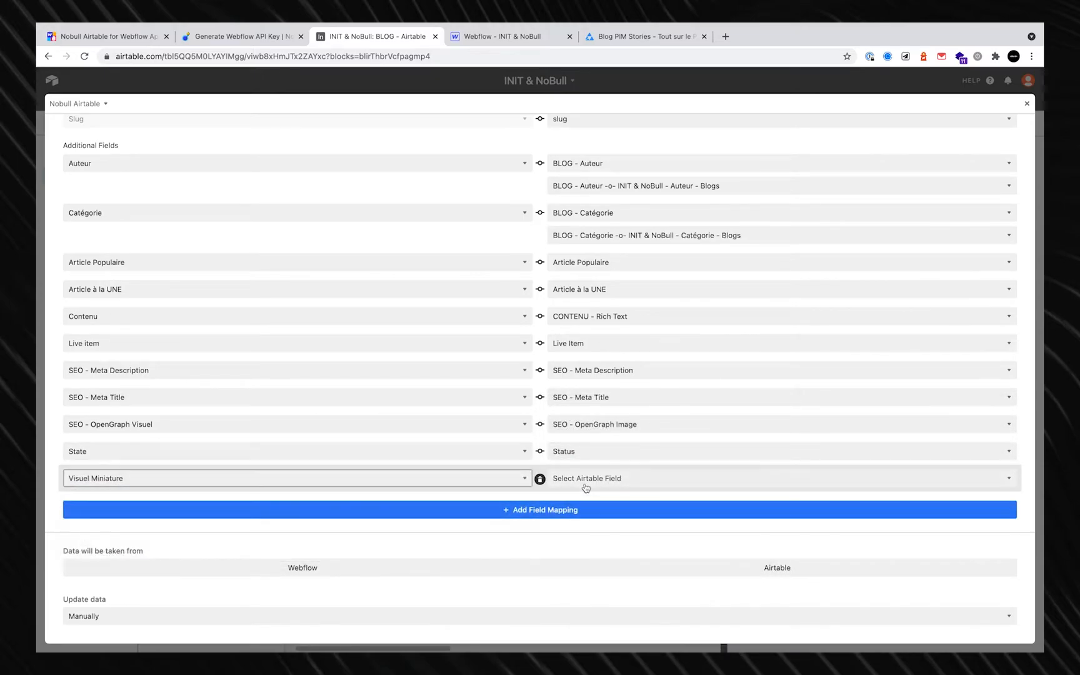
click(585, 479)
scroll(588, 507, down, 2)
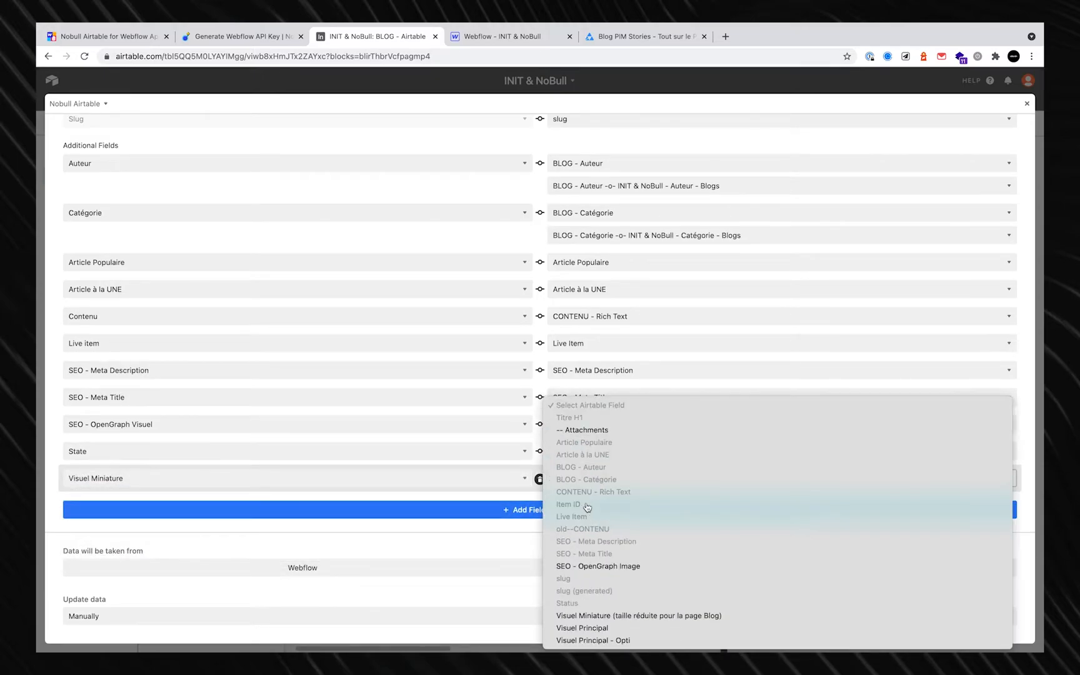
click(625, 616)
Add a field mapping from Webflow's Visuel Principal to the Airtable field Visuel Principal - Opti.
click(550, 509)
click(512, 506)
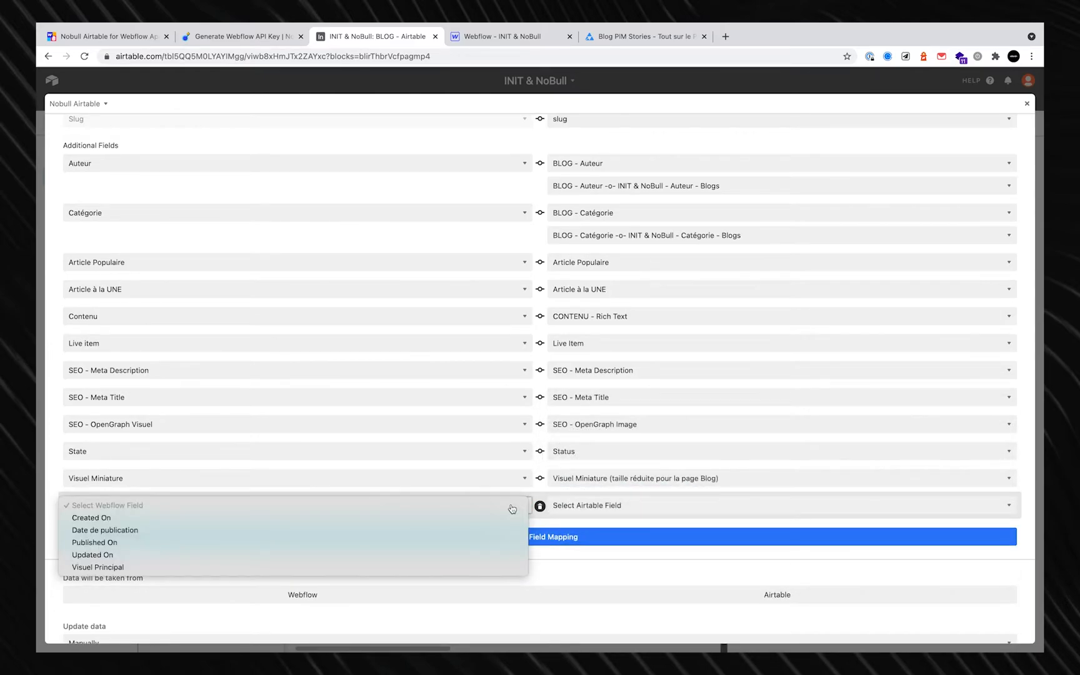
click(442, 570)
click(593, 507)
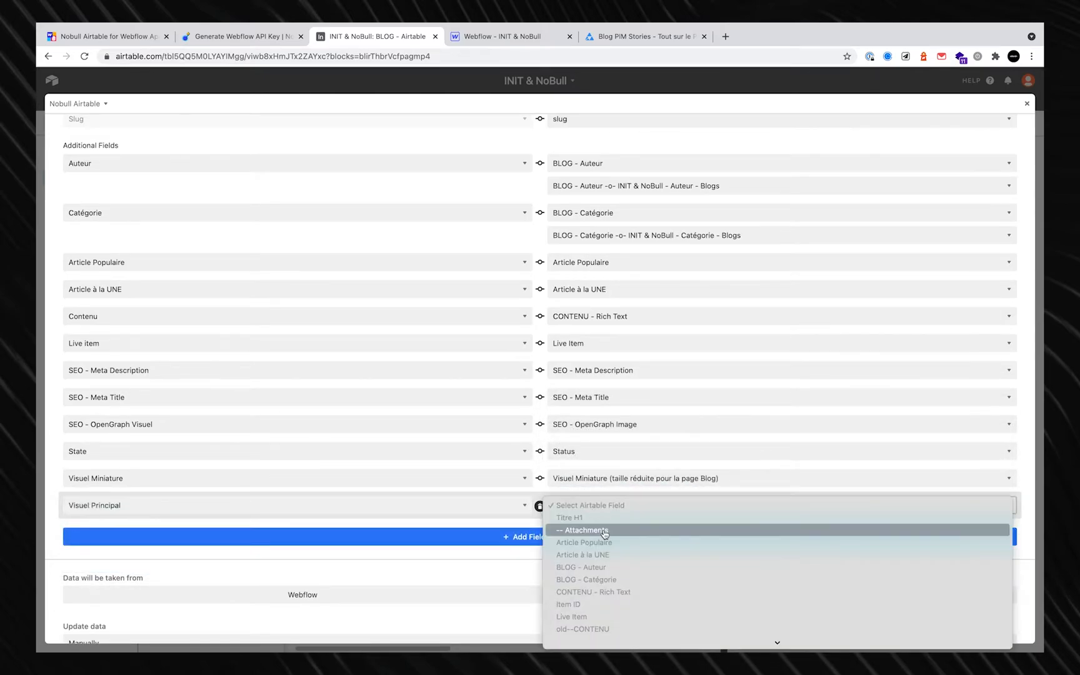
scroll(602, 531, down, 2)
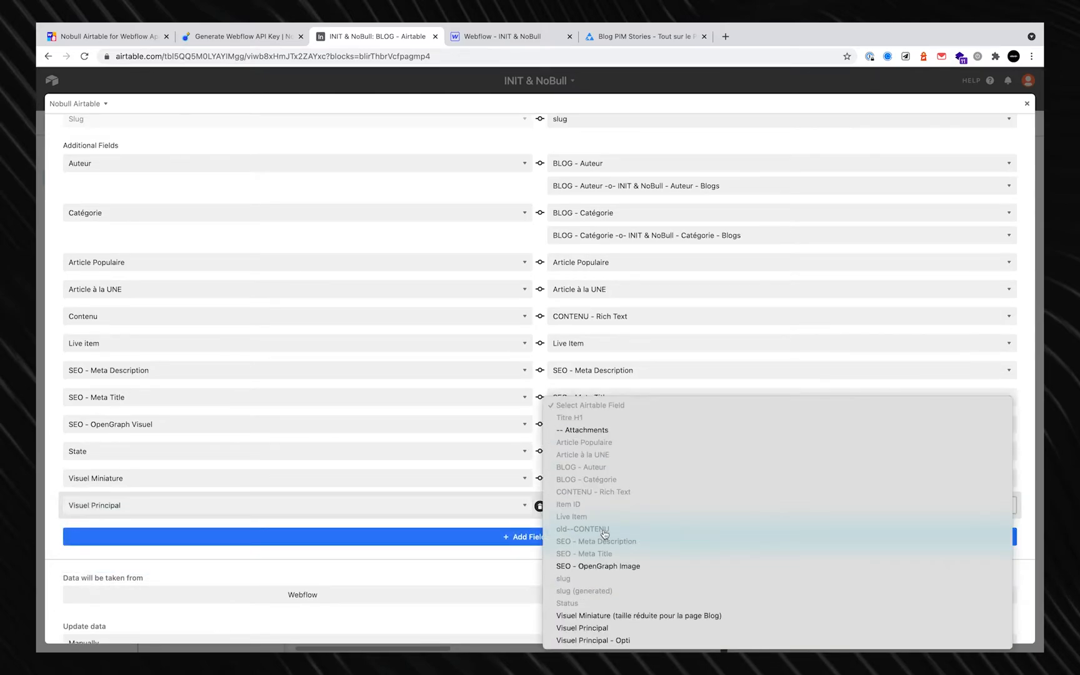
click(604, 640)
Set Airtable as the data source for the blog connect, then save and publish it to start the synchronization.
scroll(578, 550, down, 3)
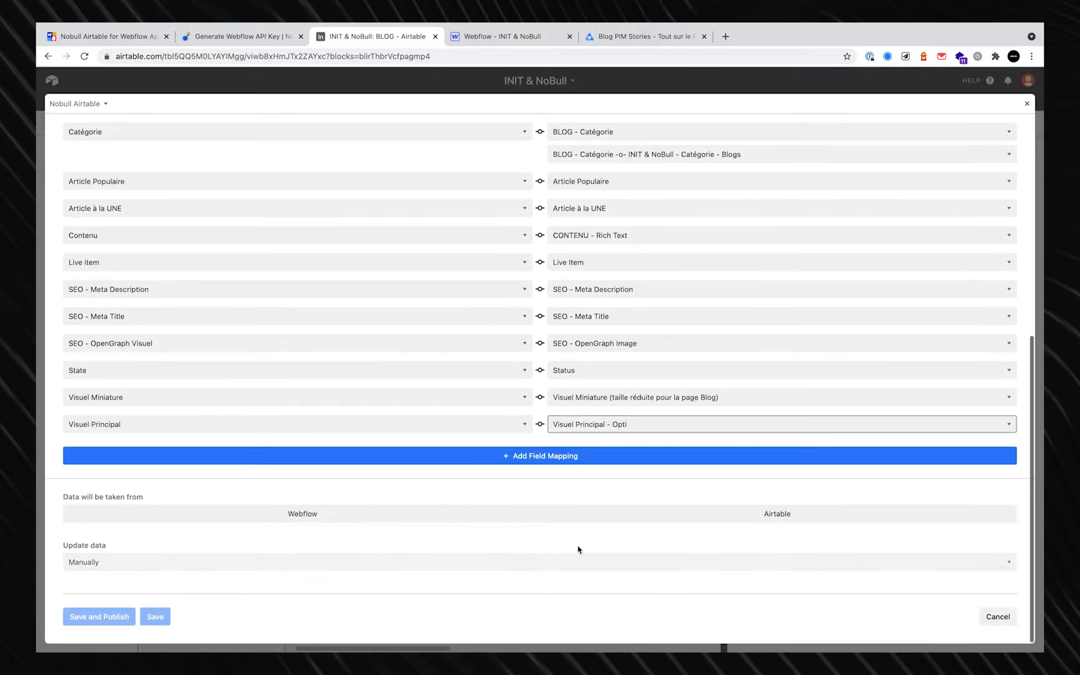
click(775, 514)
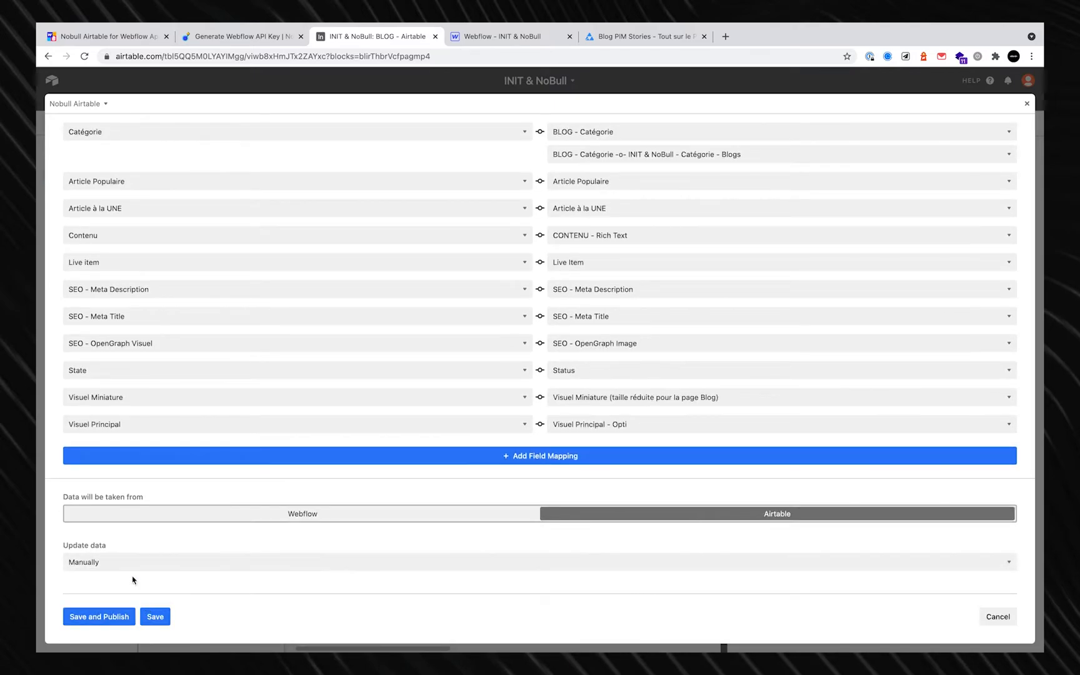
click(100, 617)
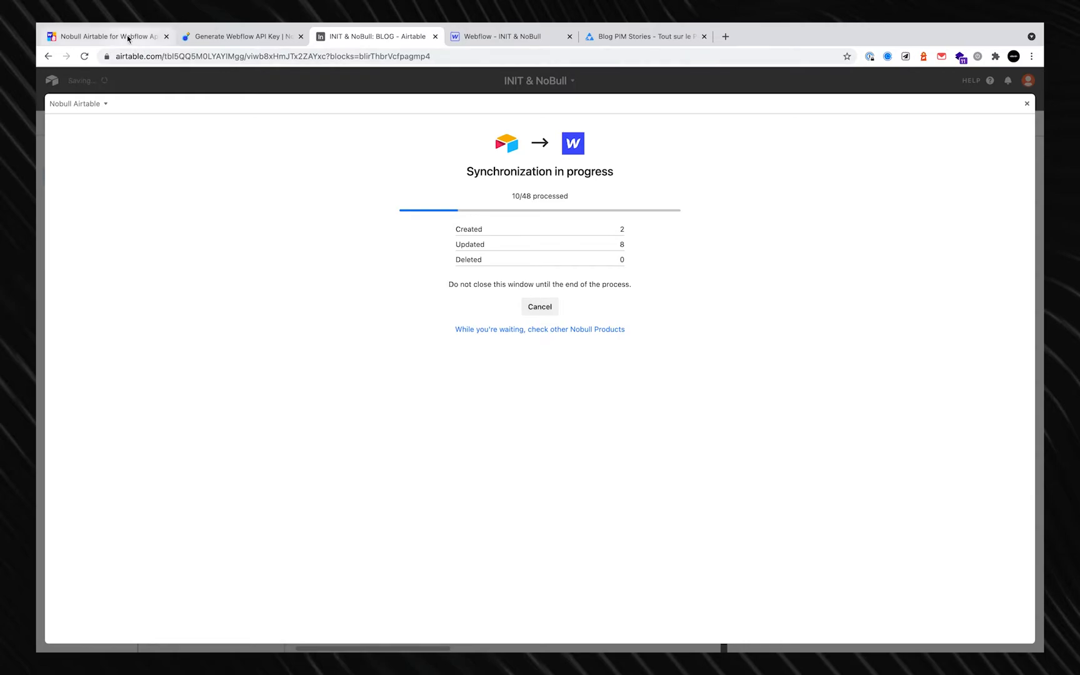
Switch to the Nobull Airtable website and review its table set-up, connect set-up and video walkthrough sections.
click(128, 37)
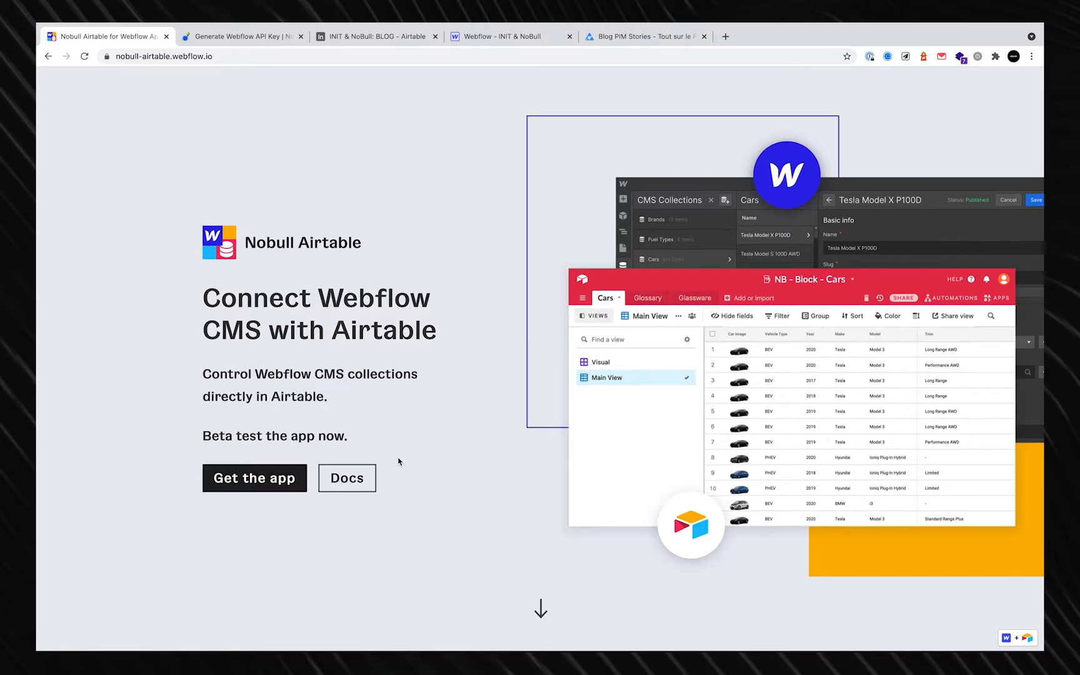
scroll(398, 461, down, 5)
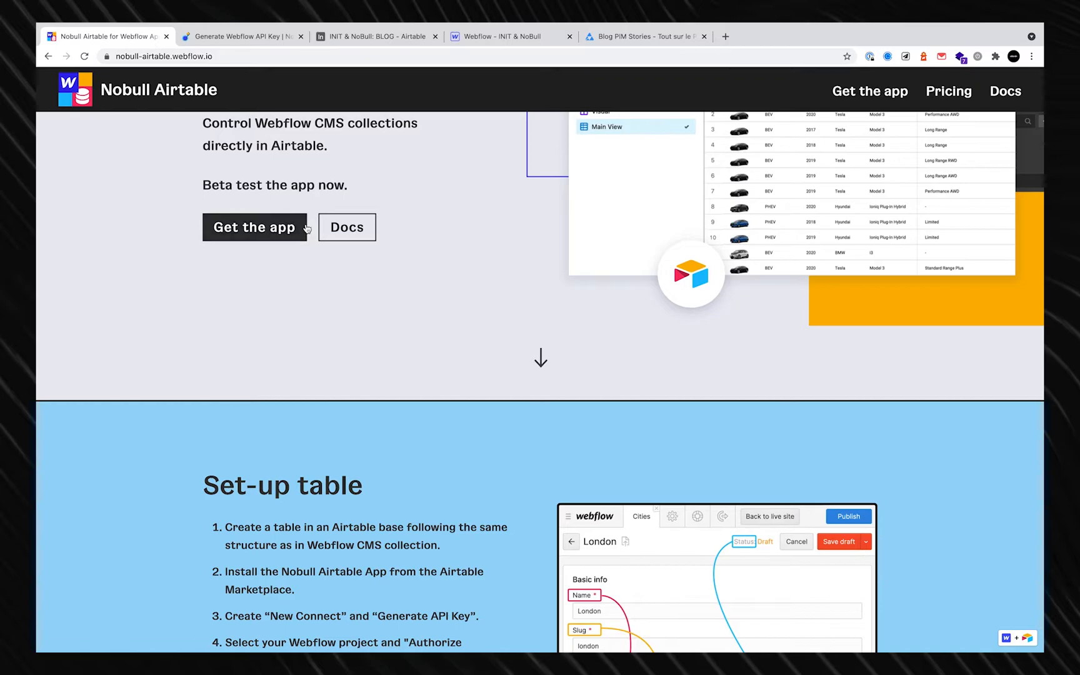
scroll(386, 264, down, 5)
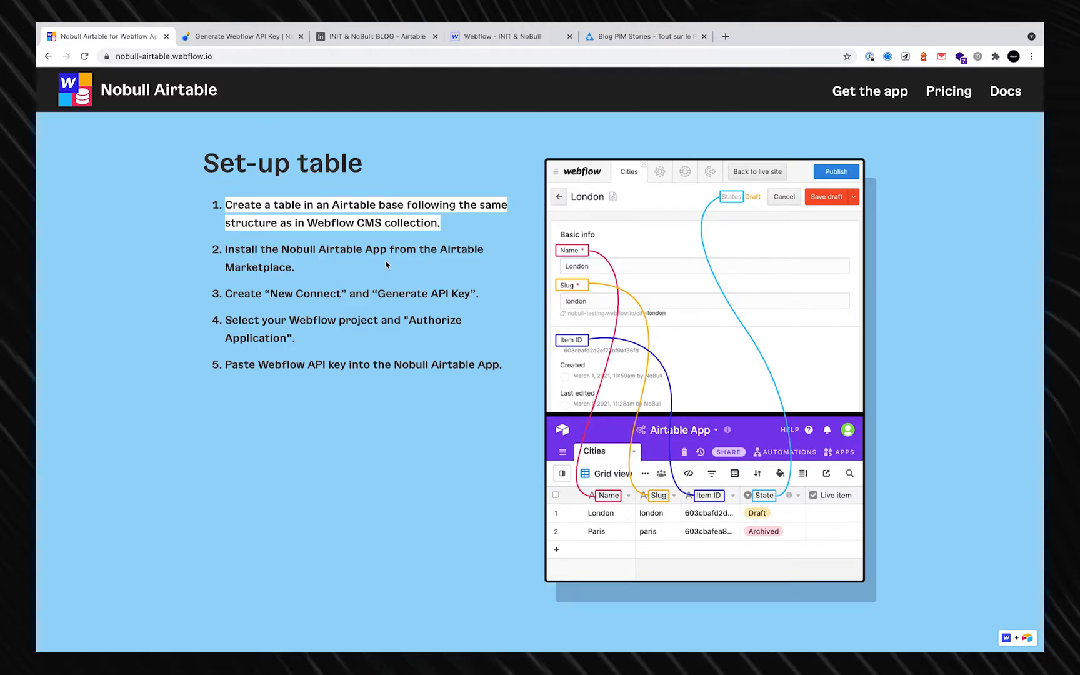
scroll(386, 272, down, 5)
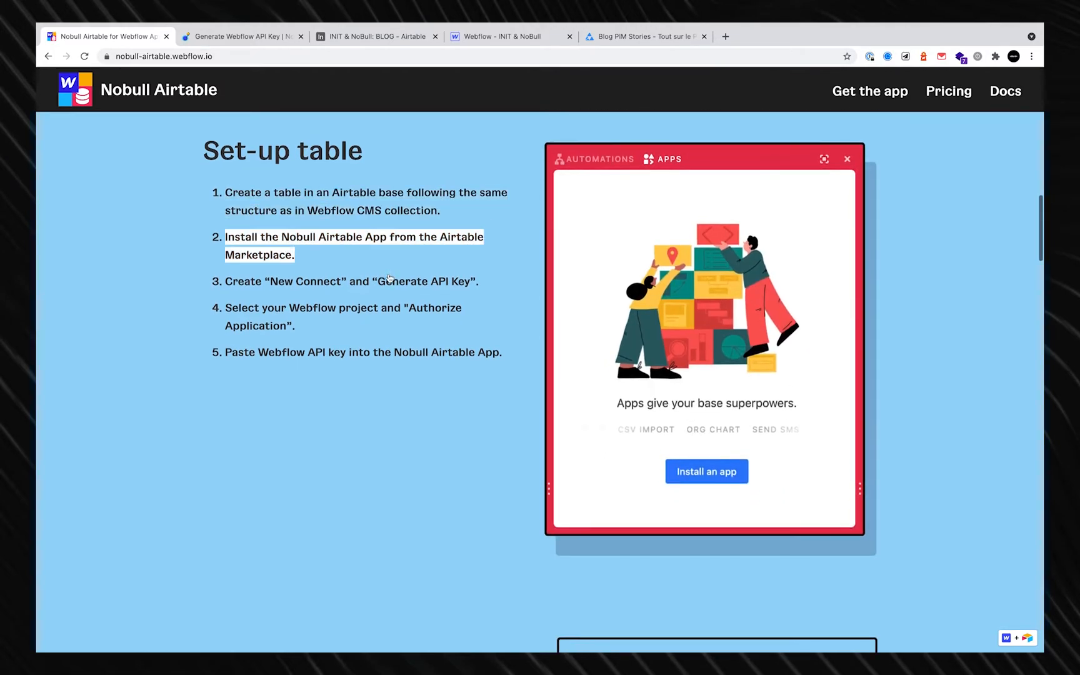
scroll(388, 277, down, 10)
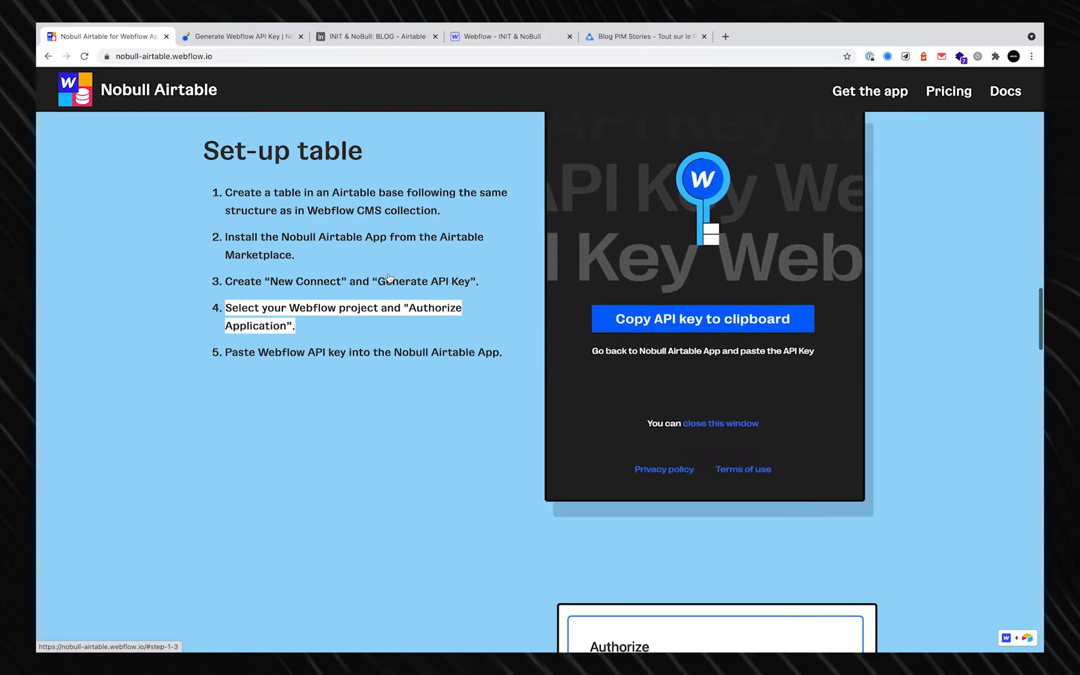
scroll(387, 278, down, 8)
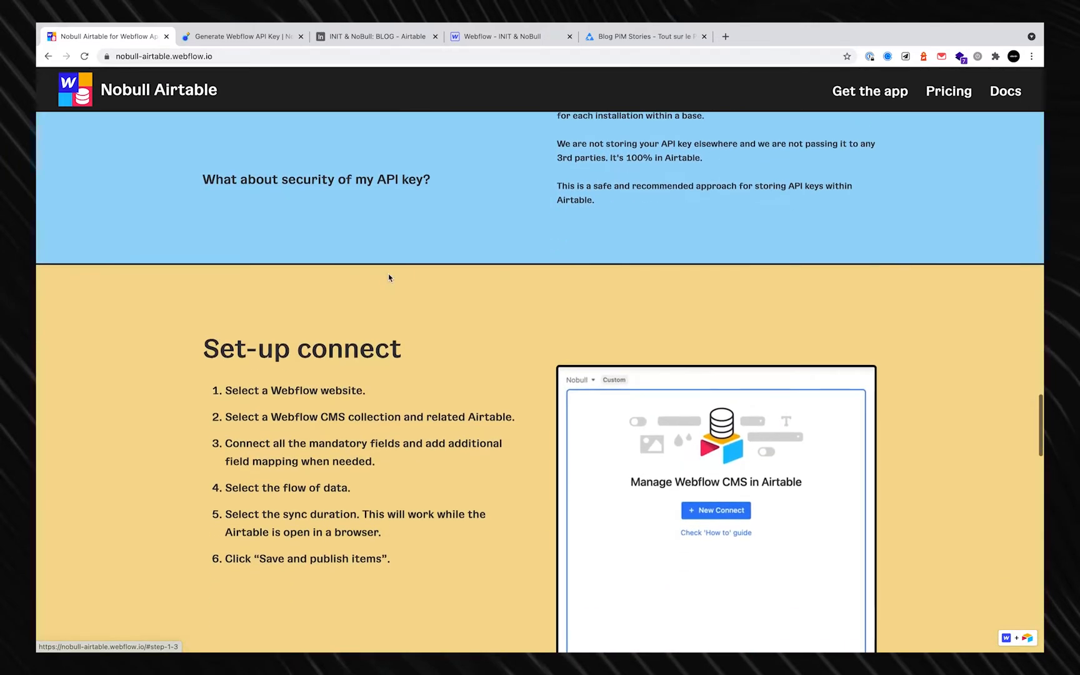
scroll(389, 278, down, 7)
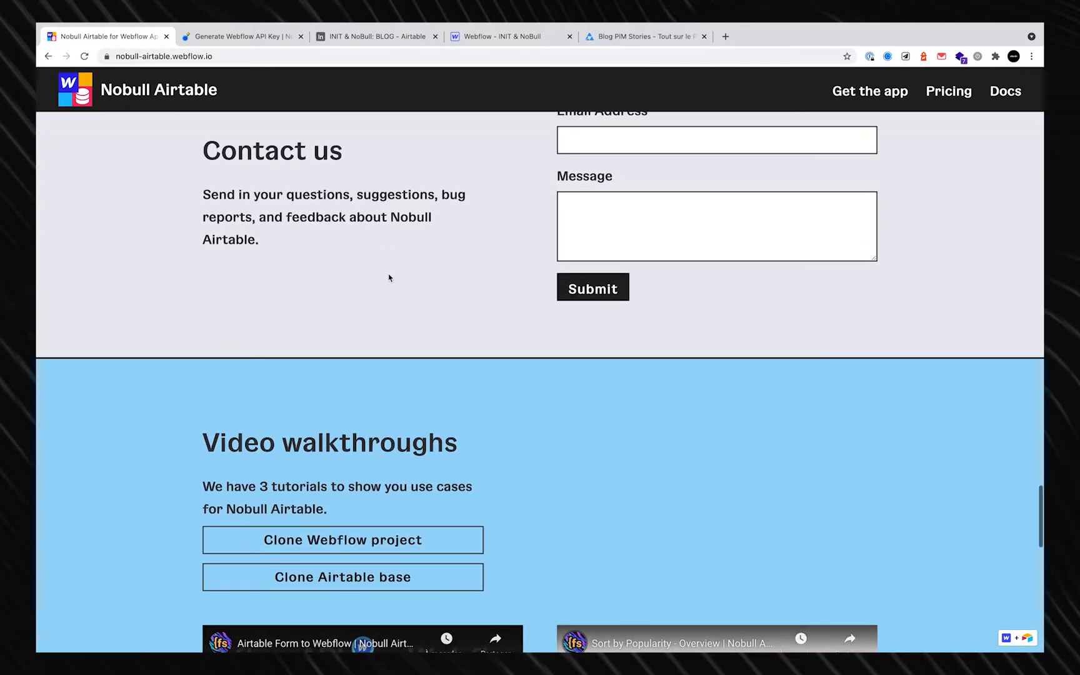
scroll(389, 278, down, 10)
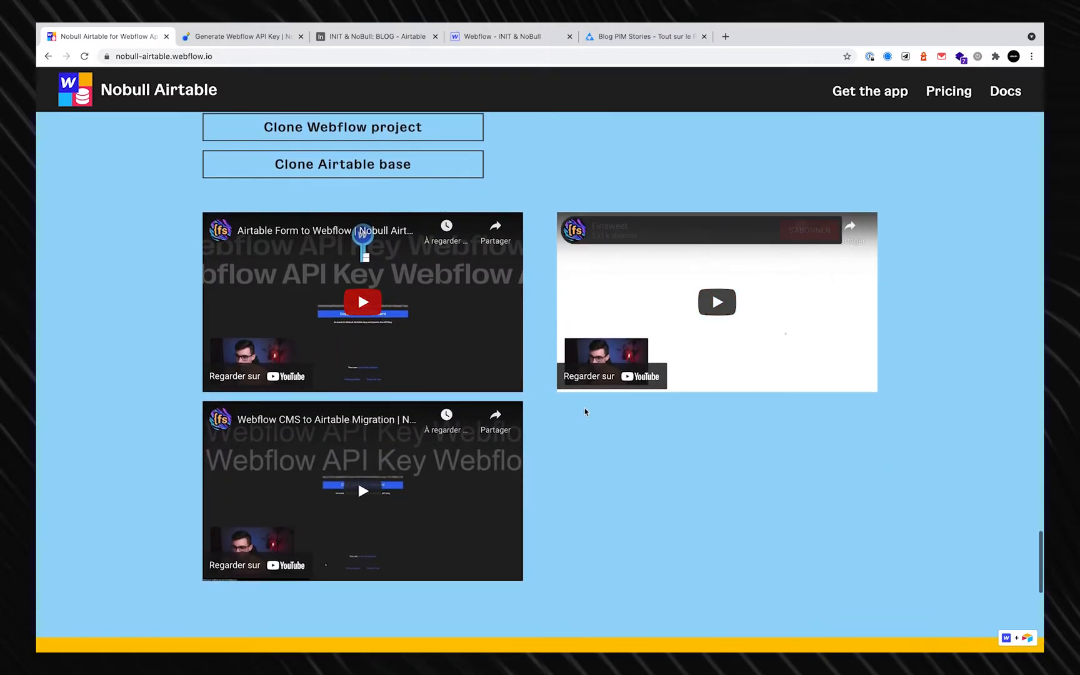
scroll(586, 411, up, 15)
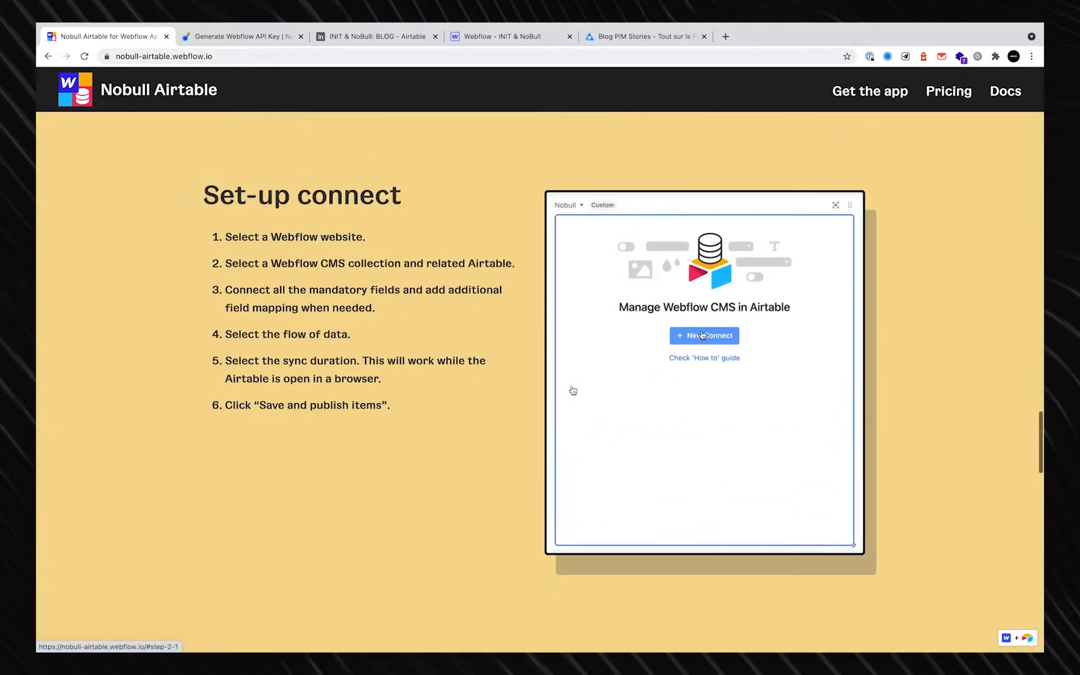
Read the Nobull Airtable pricing page and the Webflow-to-Airtable field compatibility table in the documentation.
click(960, 93)
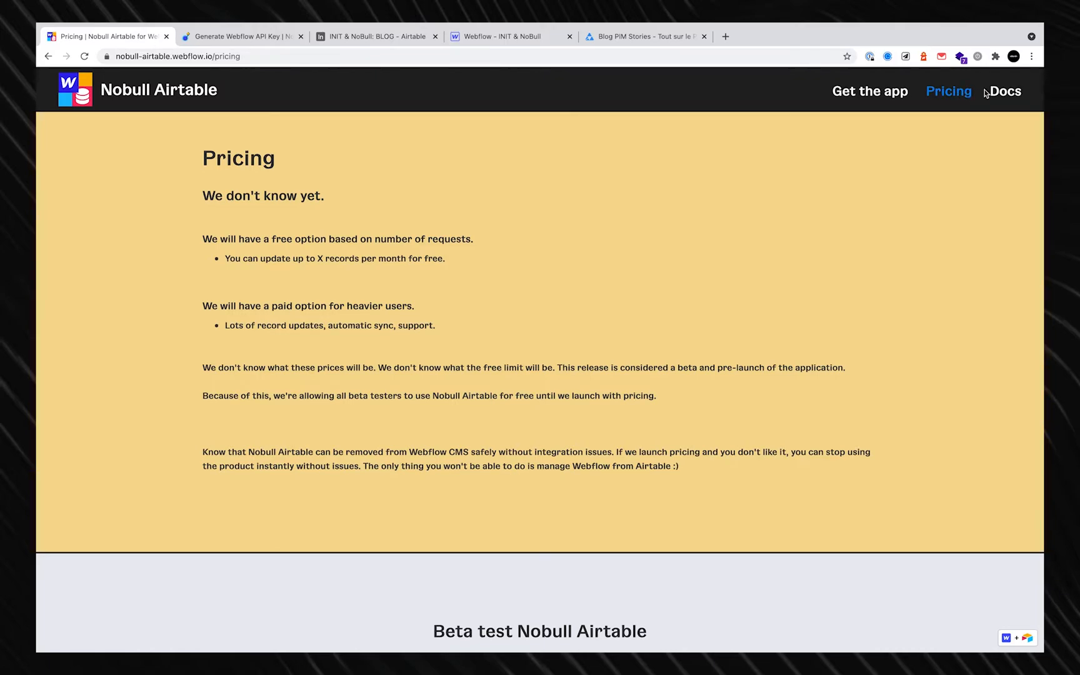
click(1003, 94)
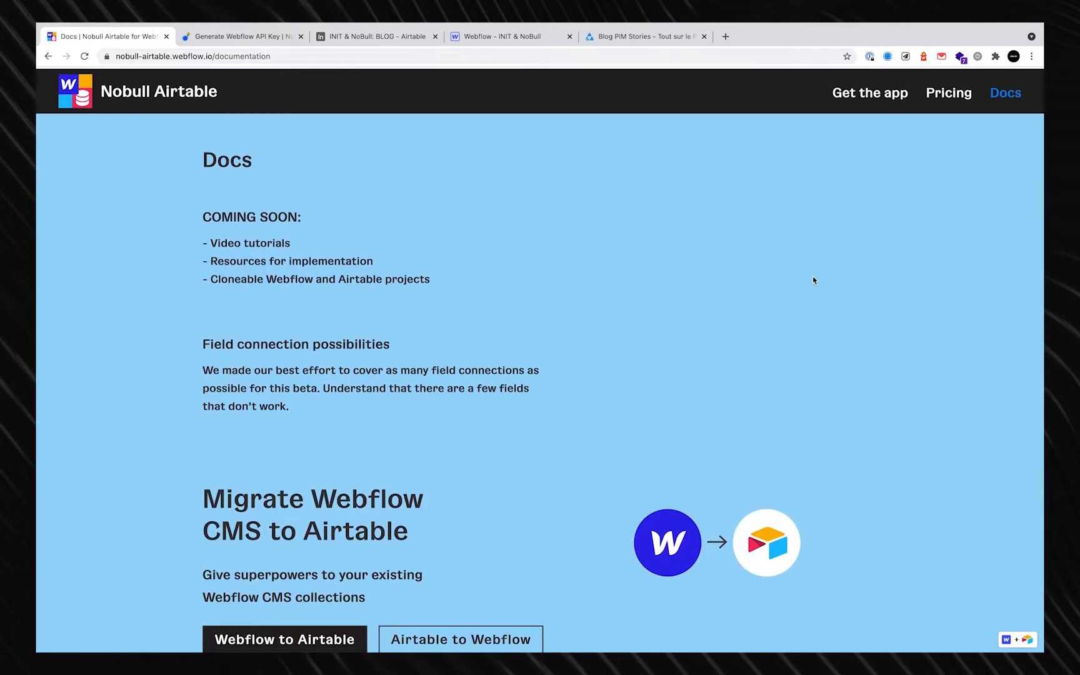
scroll(814, 280, down, 2)
scroll(812, 277, down, 5)
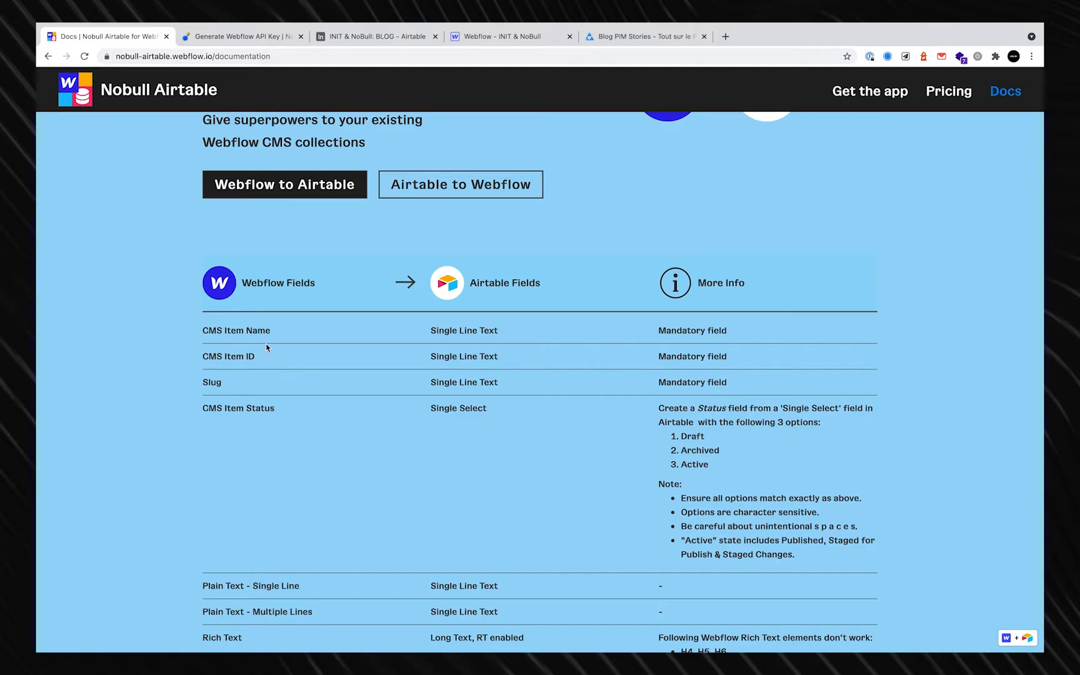
scroll(386, 361, down, 3)
scroll(386, 361, down, 2)
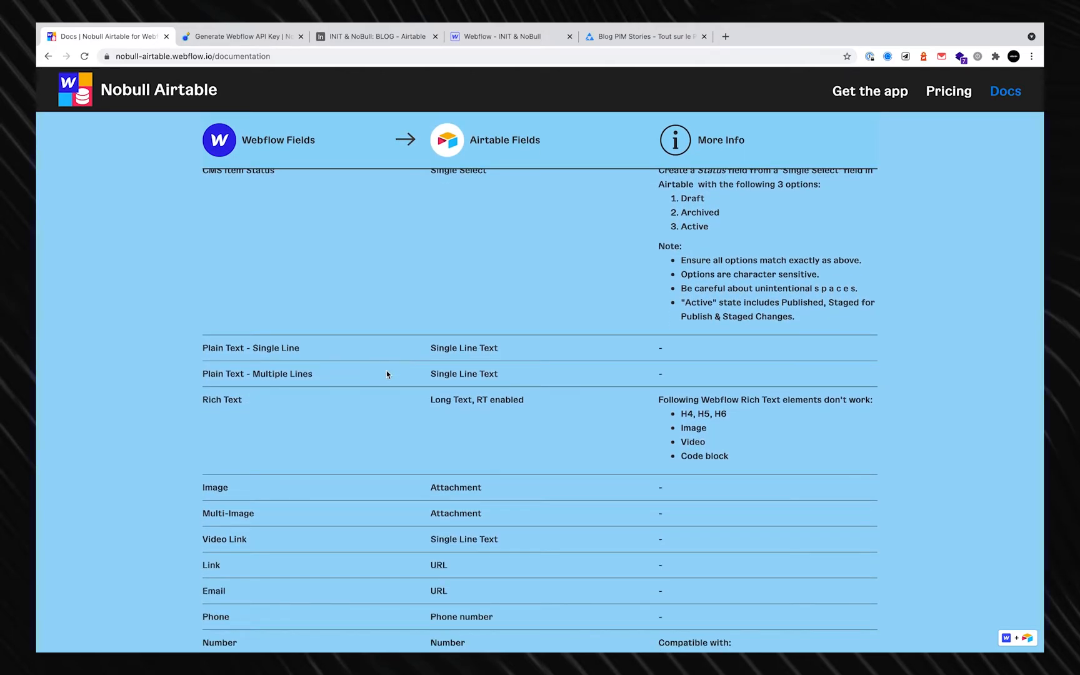
Finish reading the field compatibility documentation, then switch to the Webflow Designer and open the Blogs CMS collection.
scroll(650, 506, down, 1)
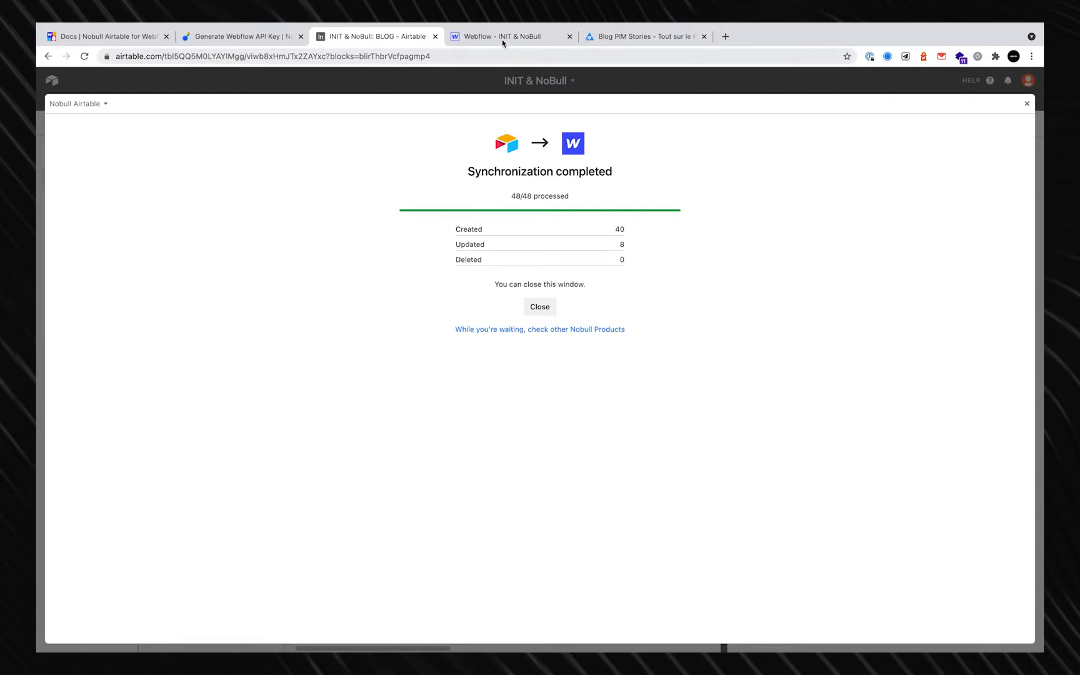
click(503, 41)
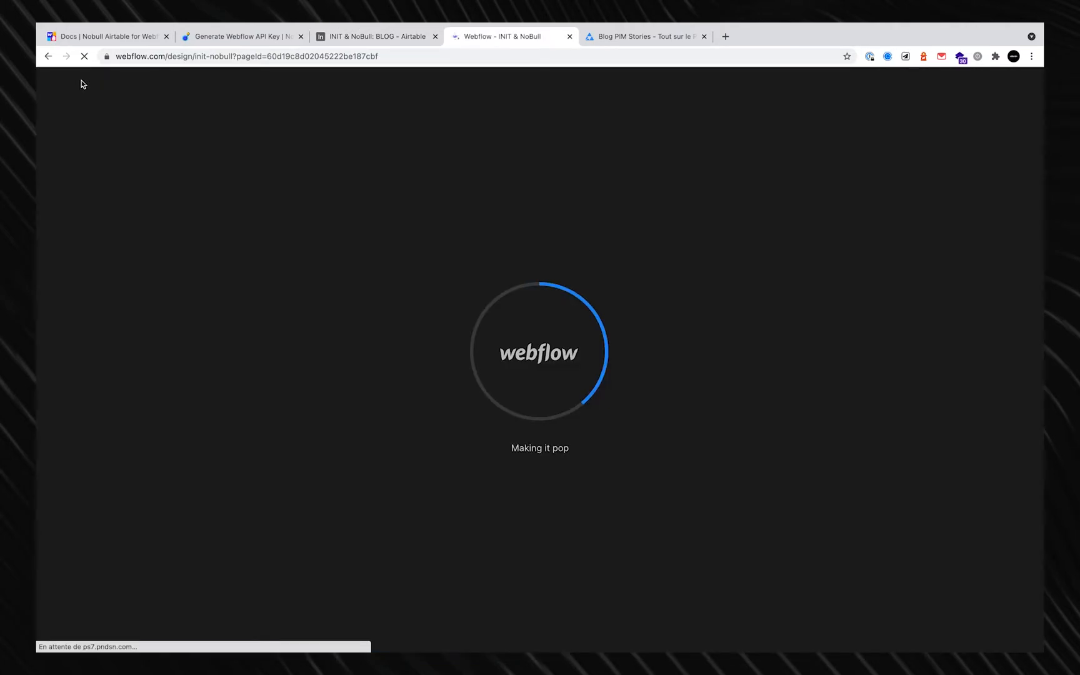
click(46, 188)
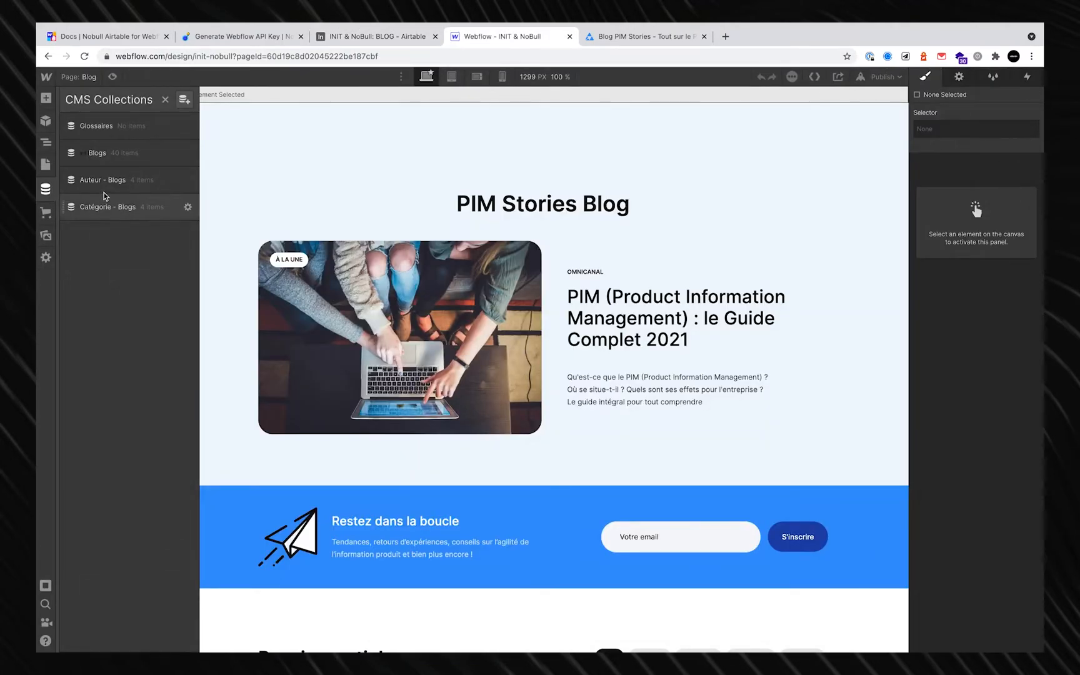
click(110, 161)
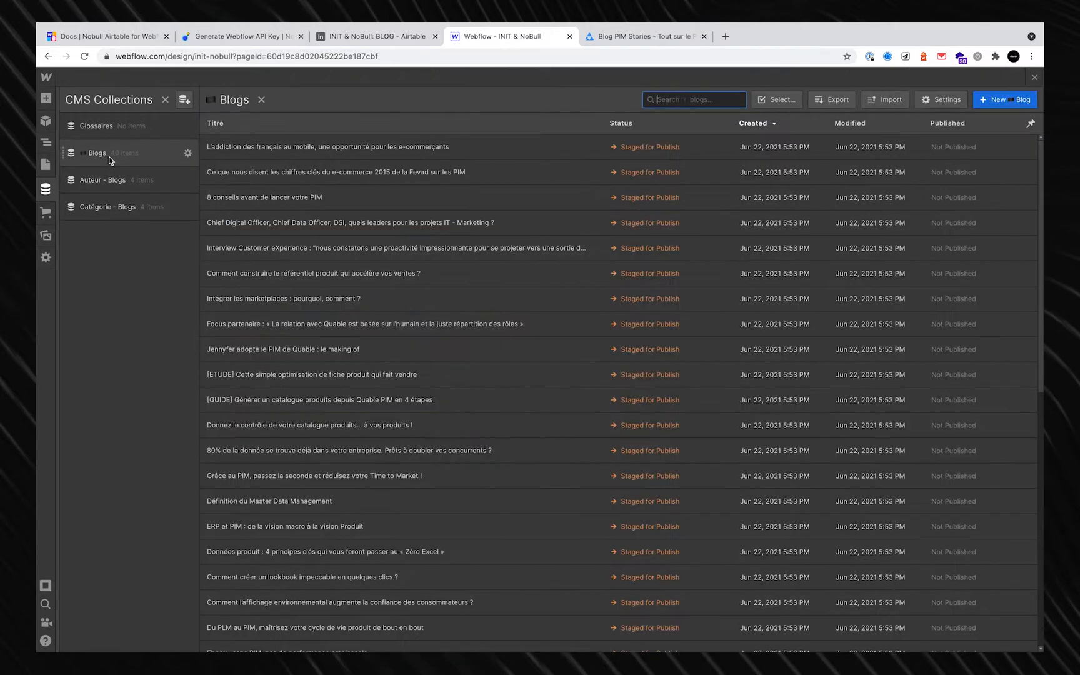
Inspect the synced fields of several Blogs items, reading the "Focus partenaire" article through to its SEO fields and item details.
click(312, 197)
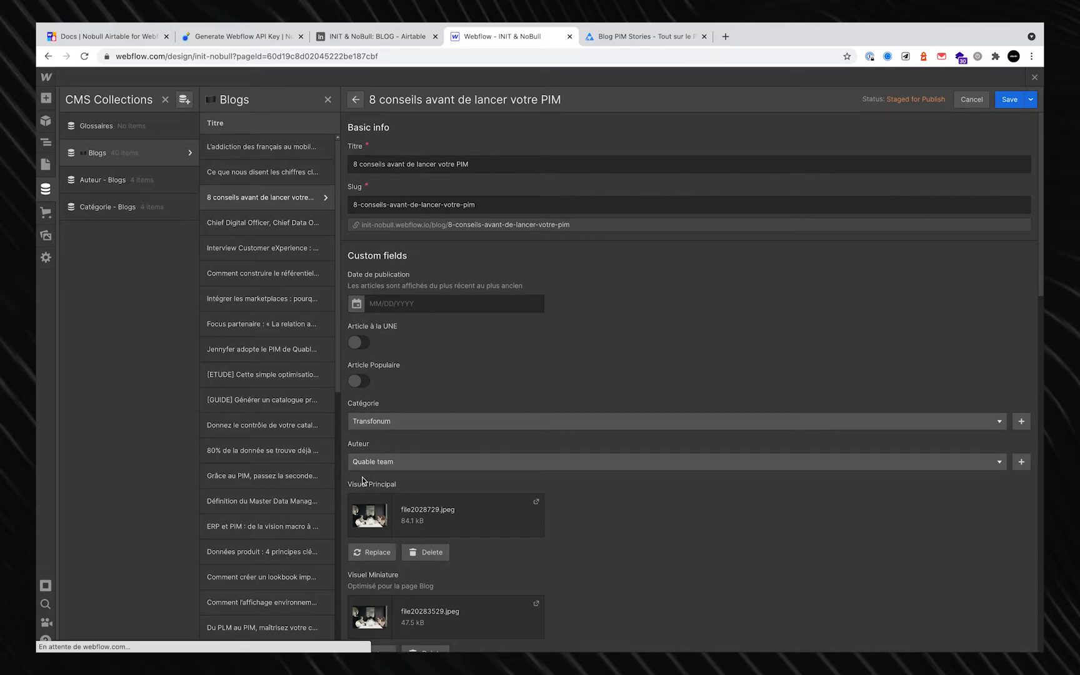
click(278, 376)
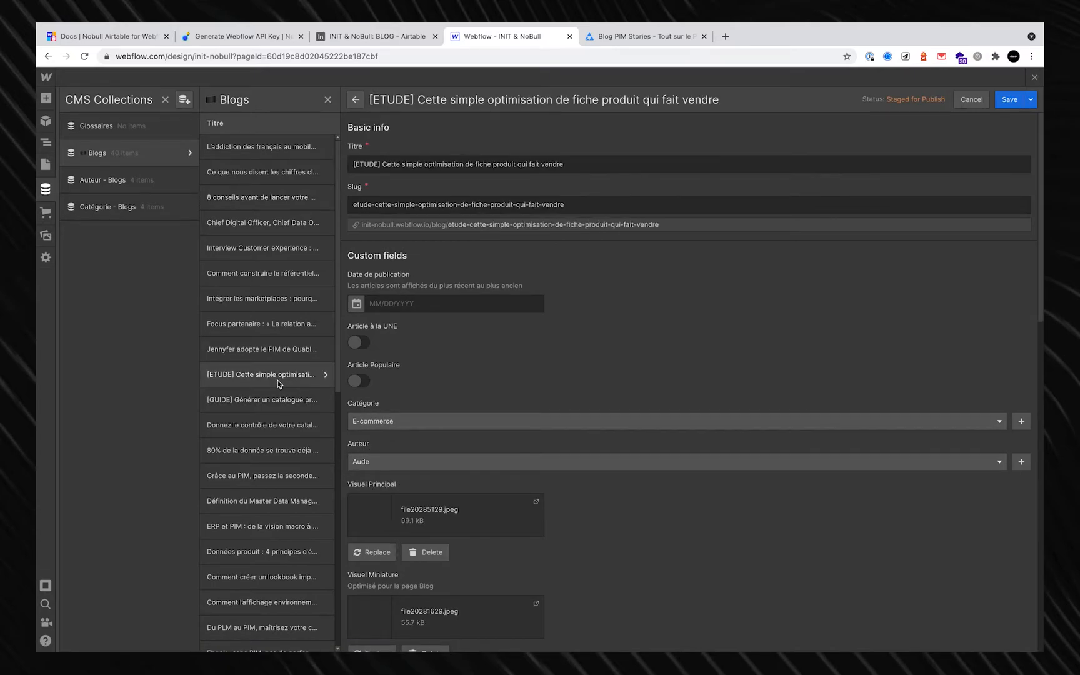
click(275, 325)
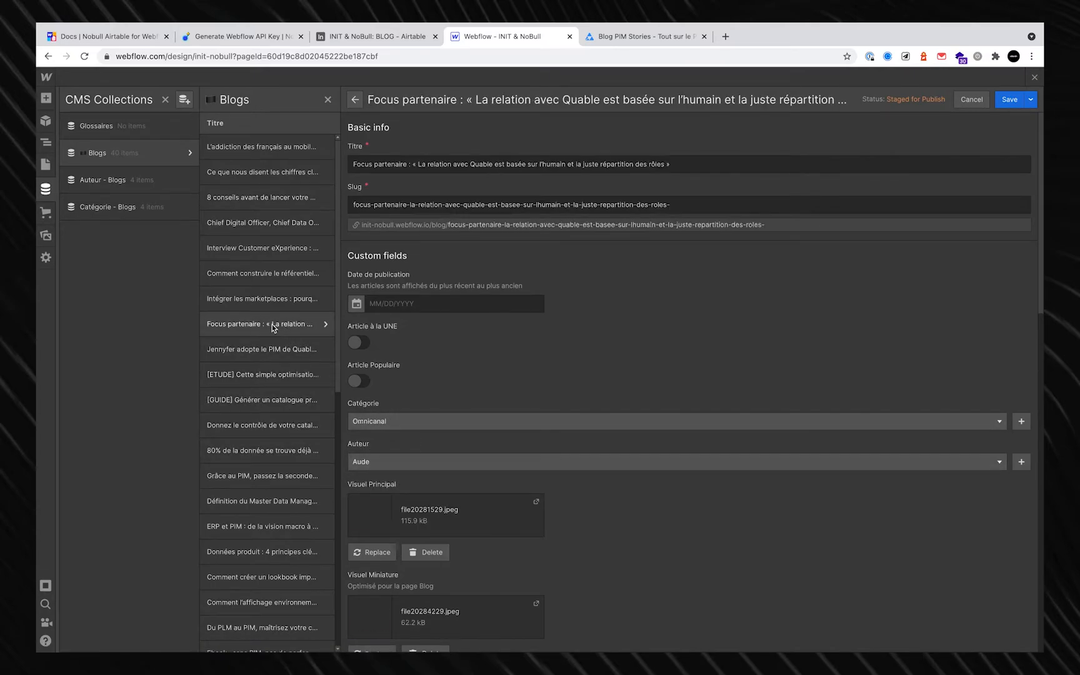
scroll(418, 431, down, 2)
scroll(425, 436, down, 12)
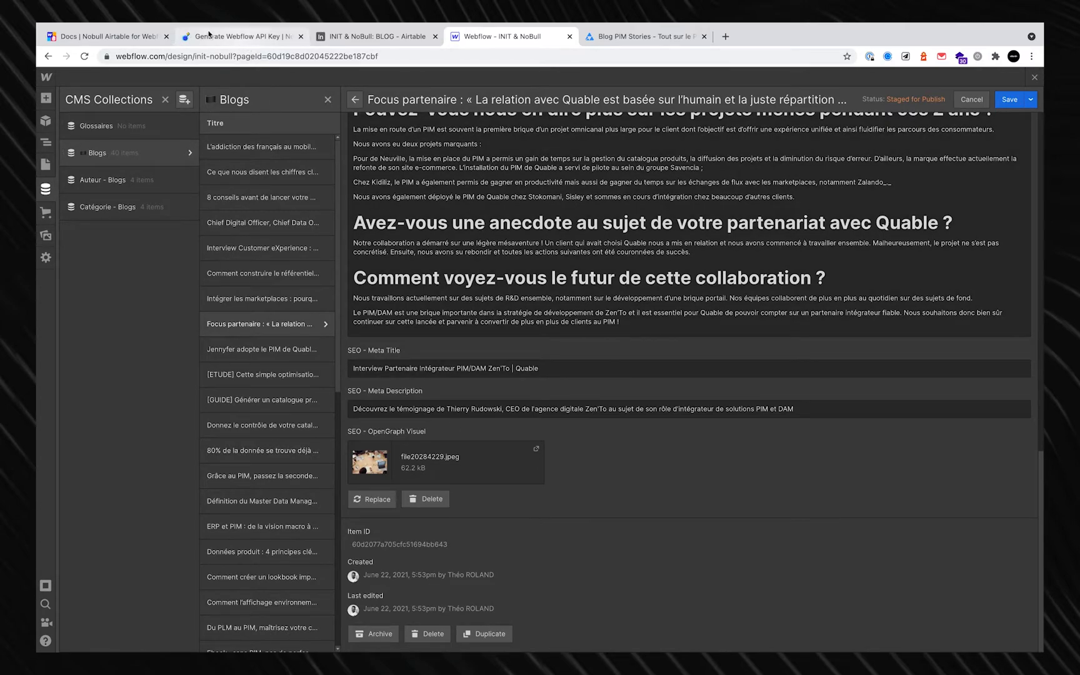
Return to Airtable, close the blog synchronization report and exit the Nobull Airtable app's full-screen view to show the BLOG table.
click(333, 39)
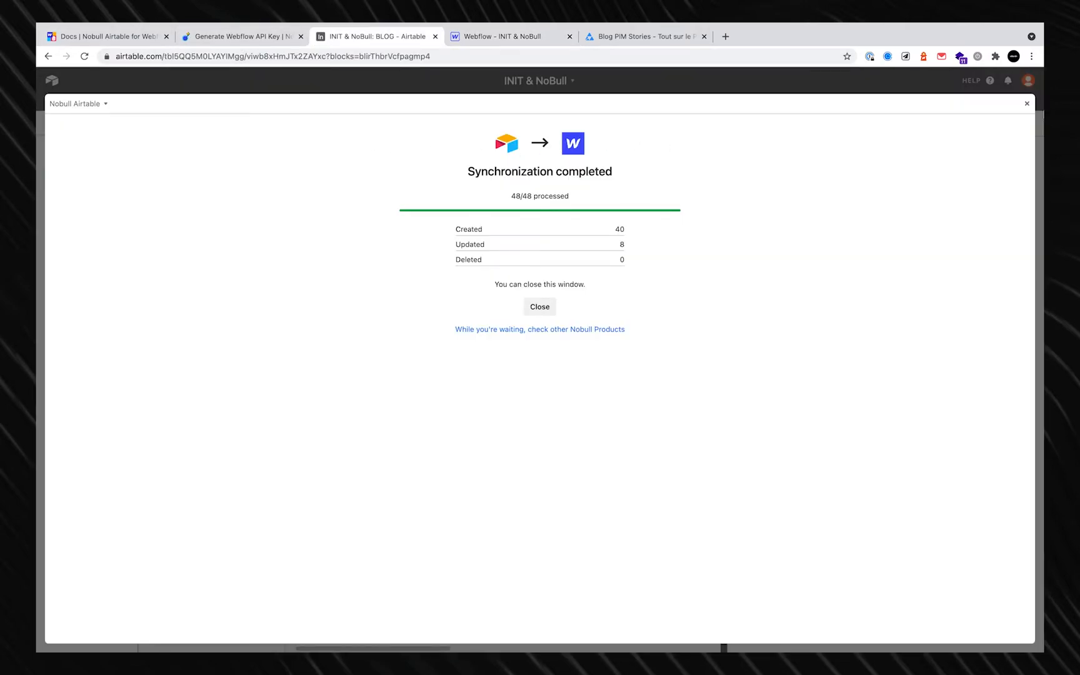
click(540, 306)
click(1026, 105)
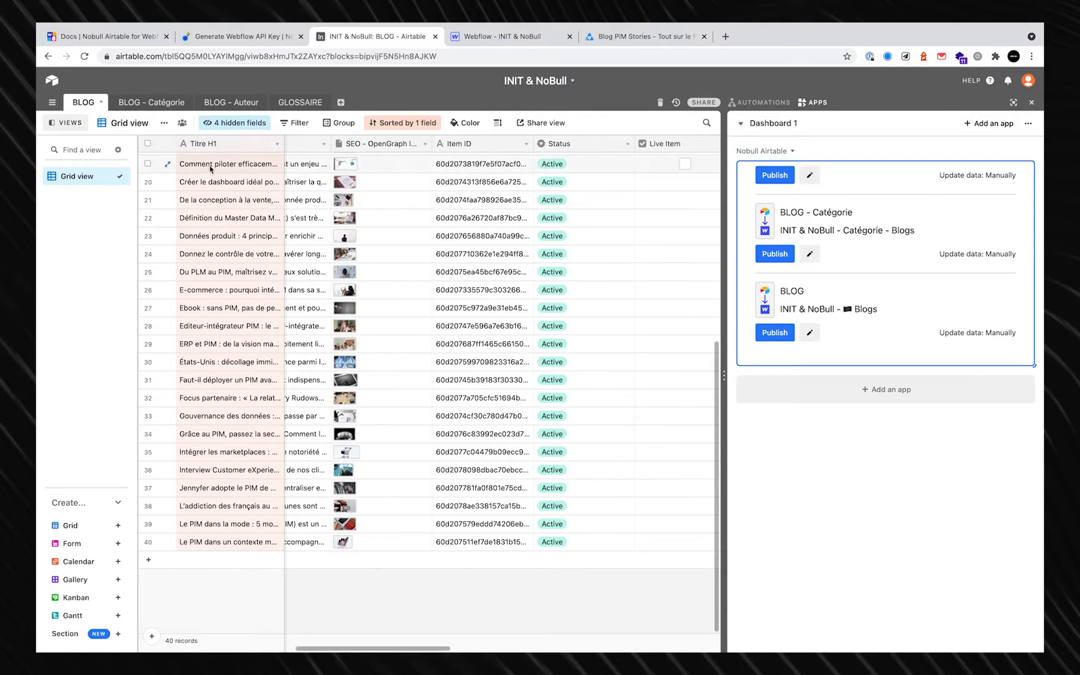
scroll(450, 166, up, 3)
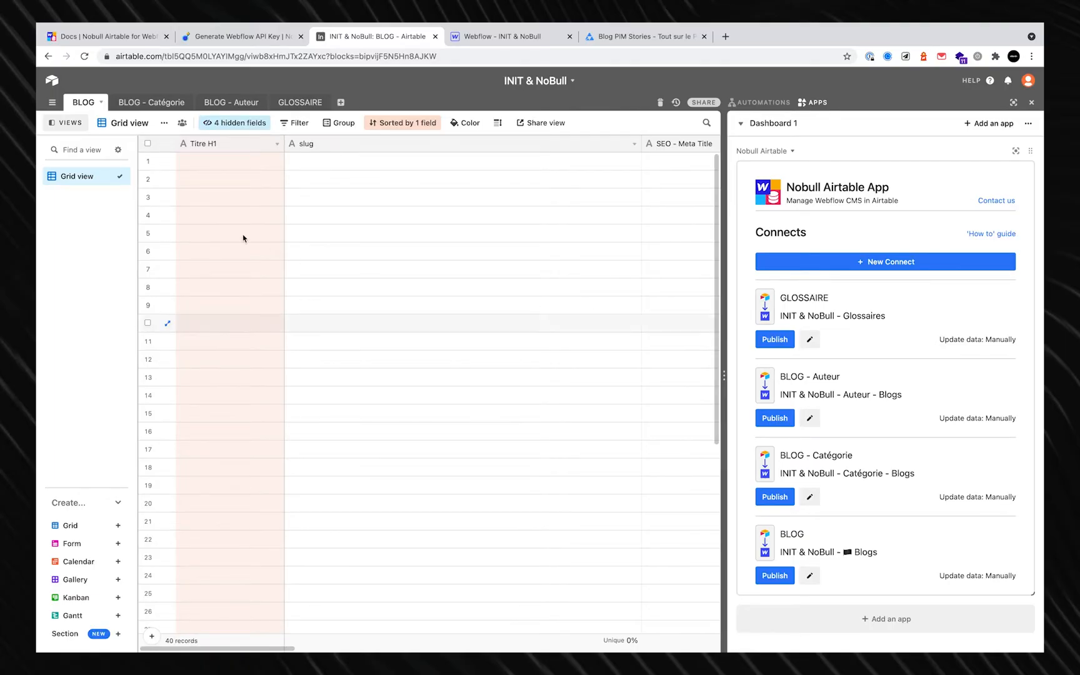
Edit the BLOG connect, review its field mappings, set Webflow as the data source, then save and publish it.
scroll(318, 153, right, 10)
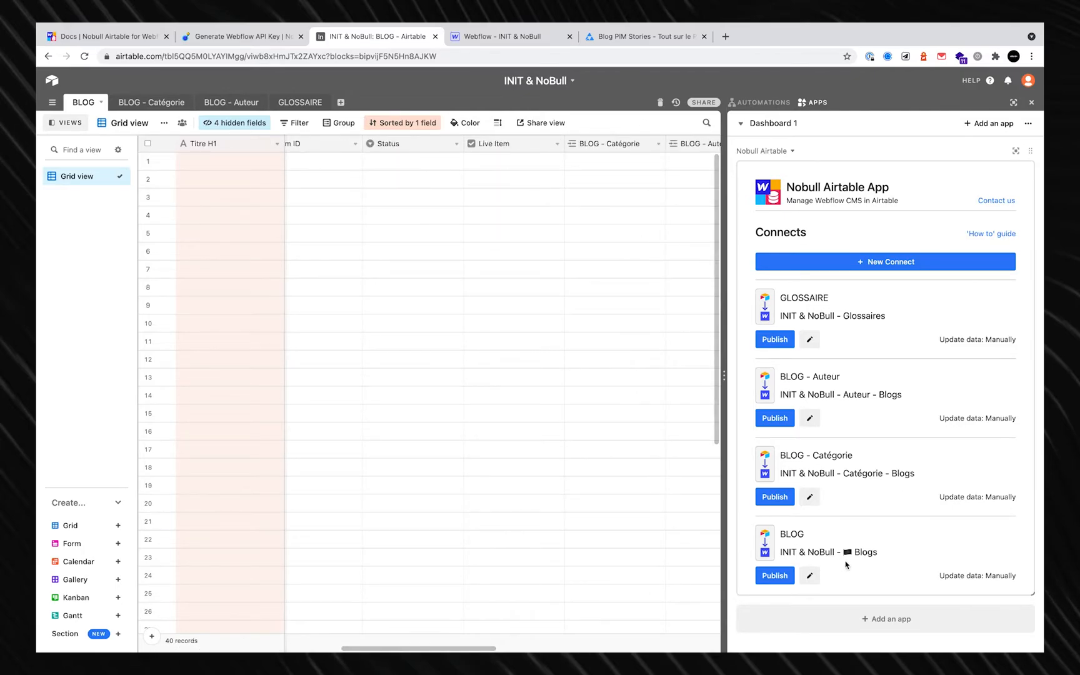
click(809, 576)
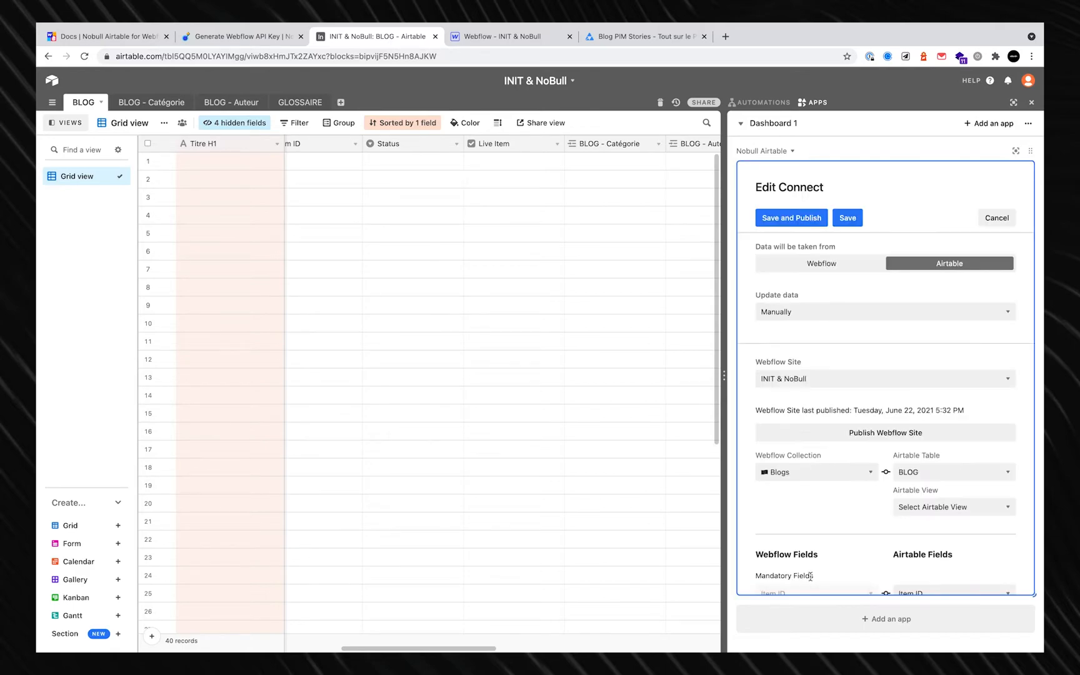
scroll(865, 488, down, 3)
scroll(865, 488, down, 6)
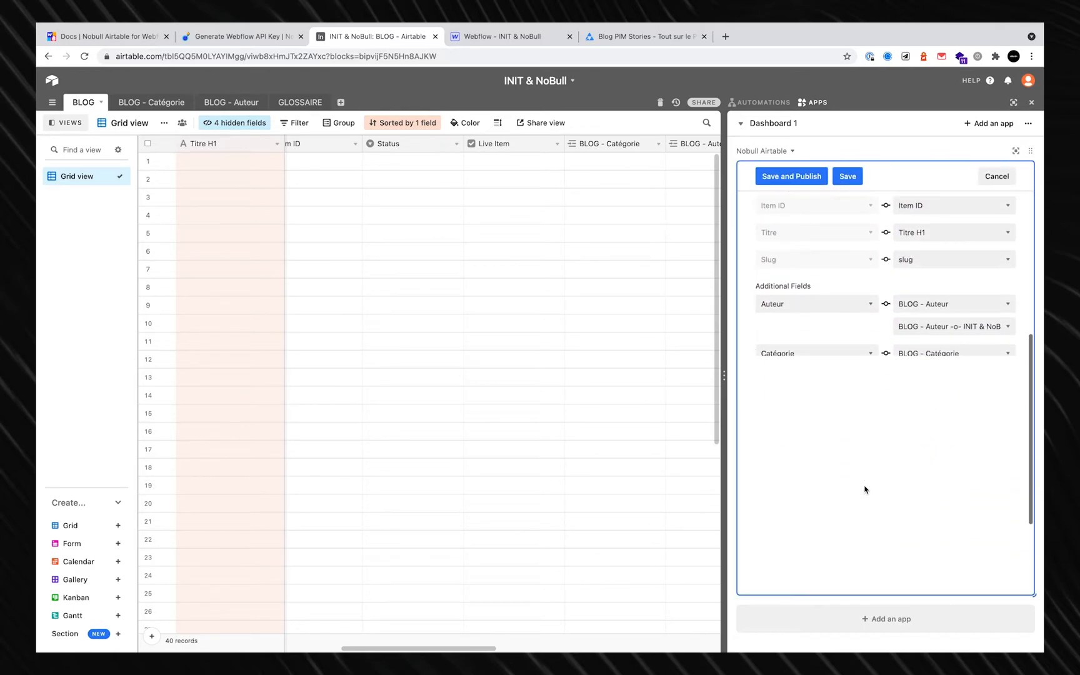
scroll(865, 488, up, 10)
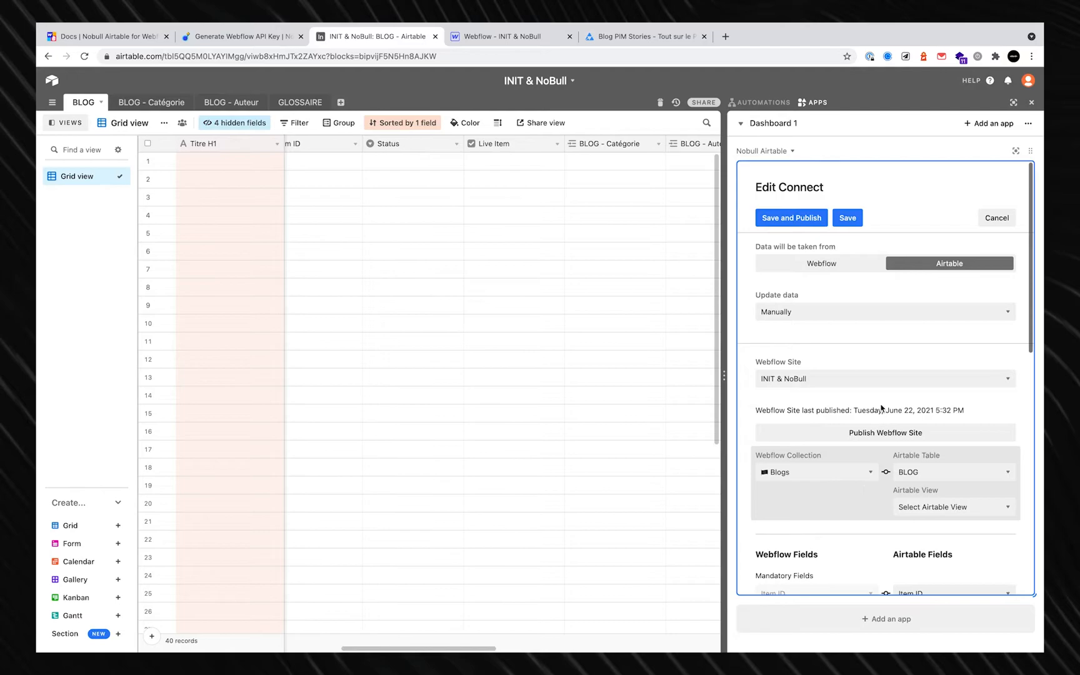
click(829, 263)
click(806, 218)
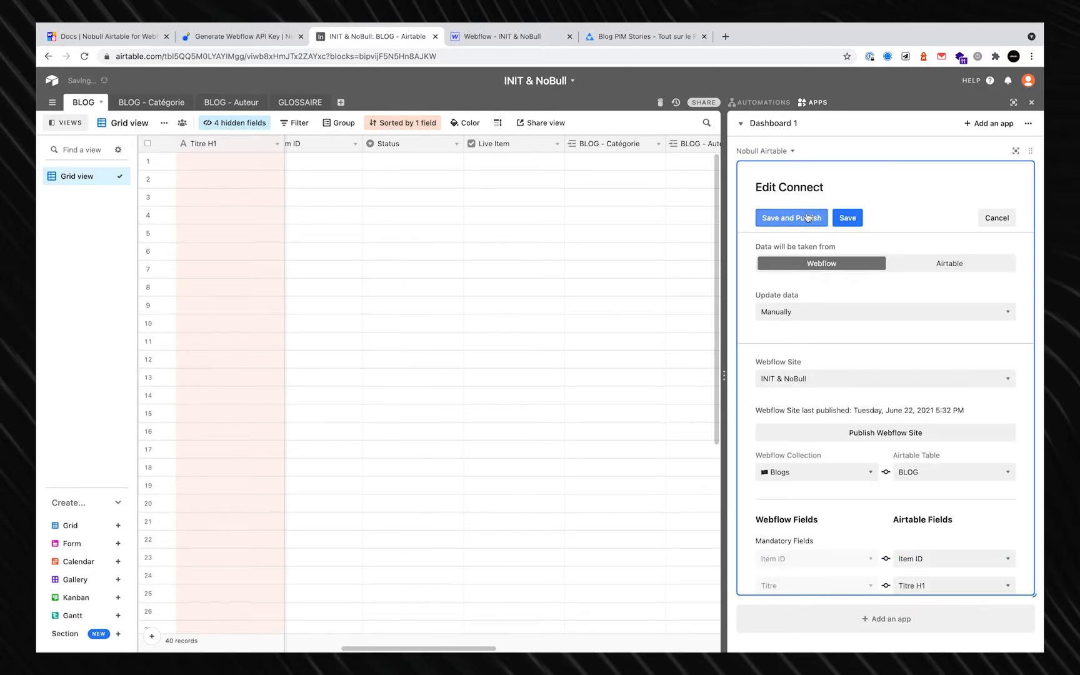